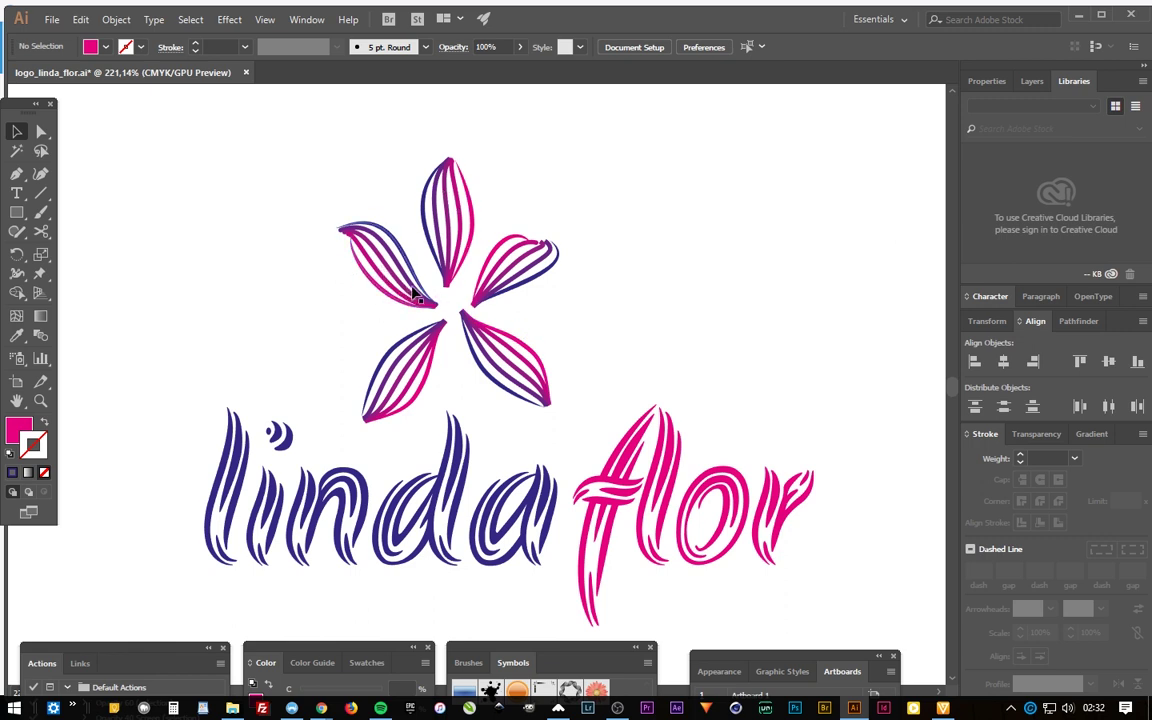
Nudge the flower's upper-left petal slightly left, deselect it, and zoom out to 200%
{"action": "left_click_drag", "start_coordinate": [407, 293], "coordinate": [397, 291]}
{"action": "left_click", "coordinate": [640, 291]}
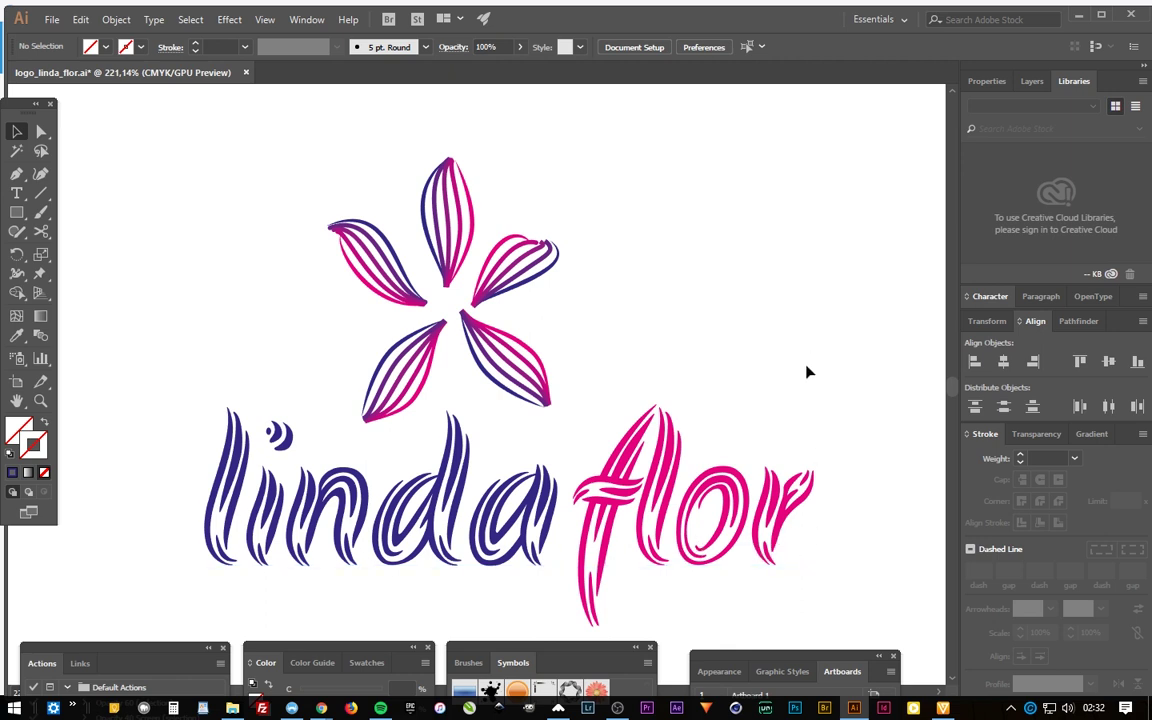
{"action": "key", "text": "ctrl+minus"}
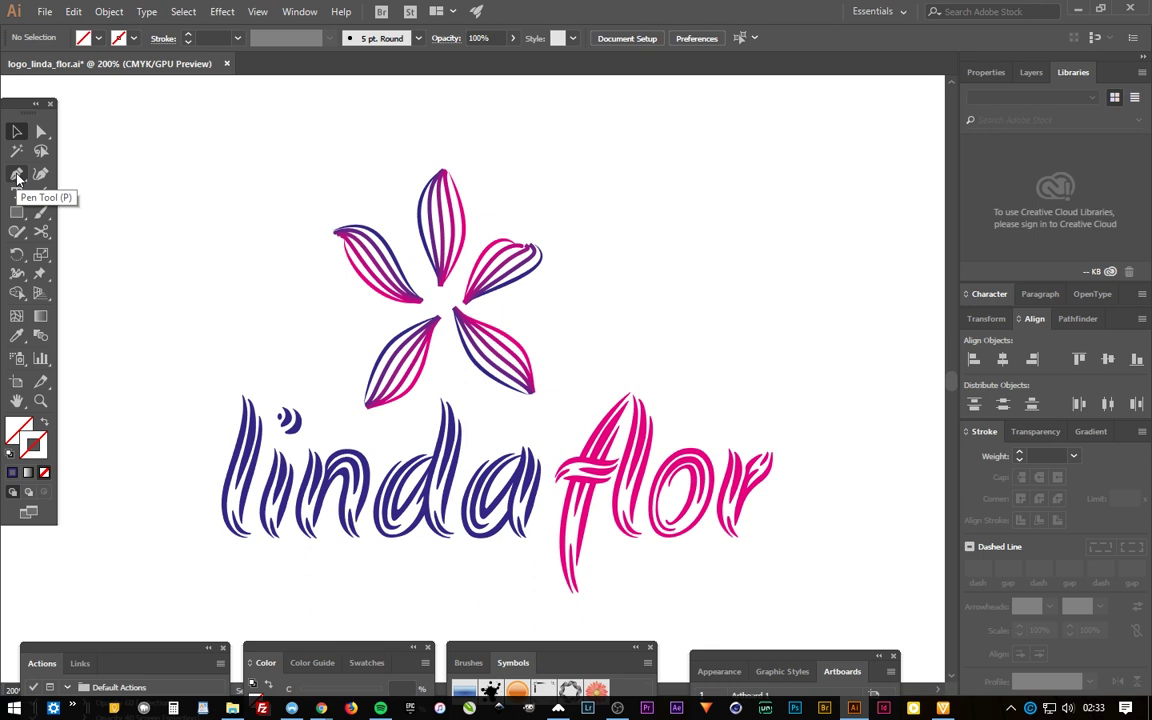
Draw a two-anchor, gently curved open arc with the Pen tool to the right of the flower
{"action": "left_click", "coordinate": [17, 177]}
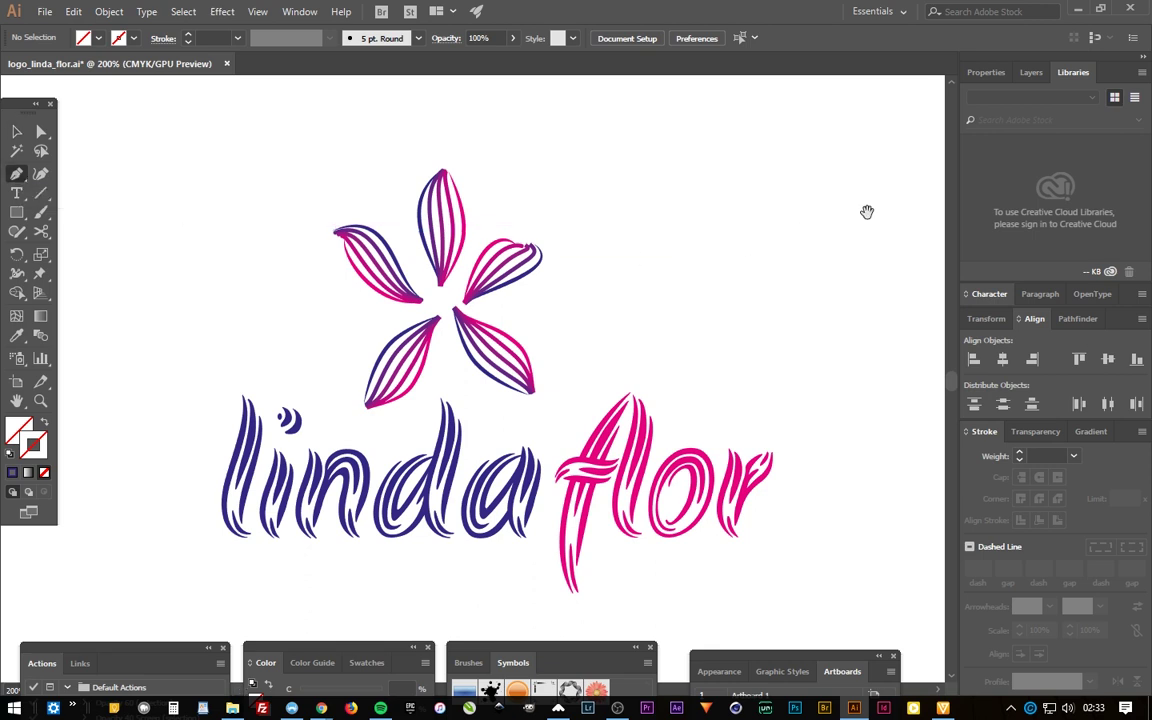
{"action": "left_click_drag", "start_coordinate": [866, 211], "coordinate": [746, 203]}
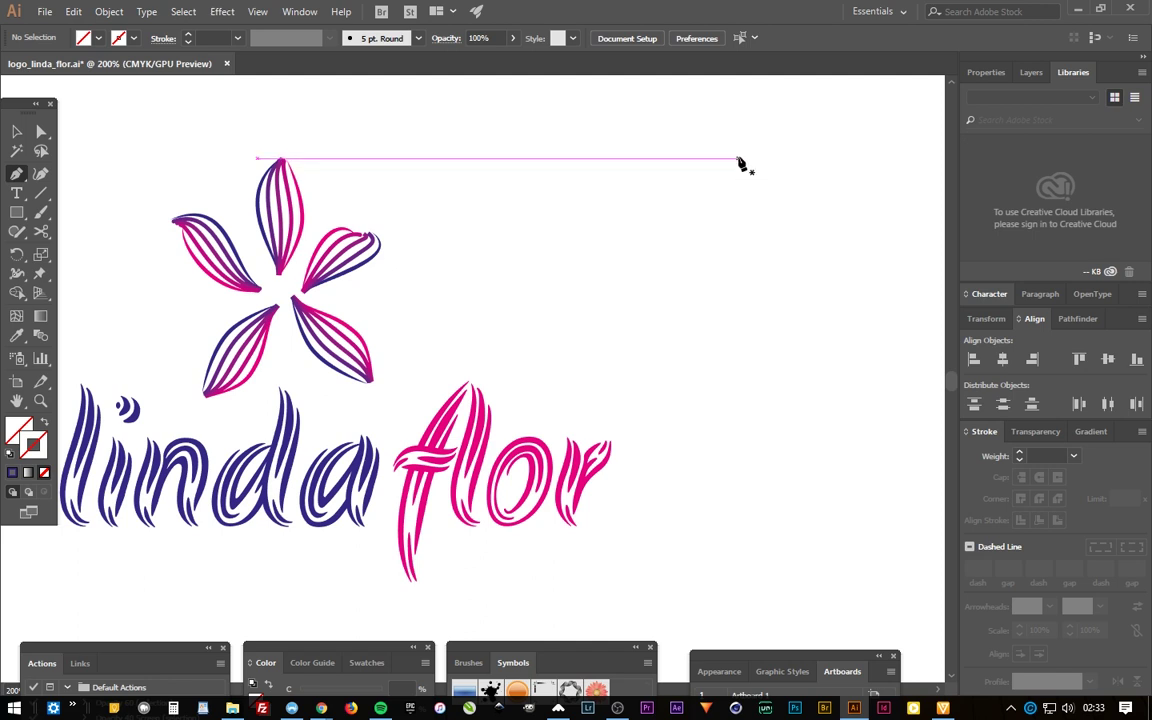
{"action": "left_click_drag", "start_coordinate": [739, 157], "coordinate": [789, 215]}
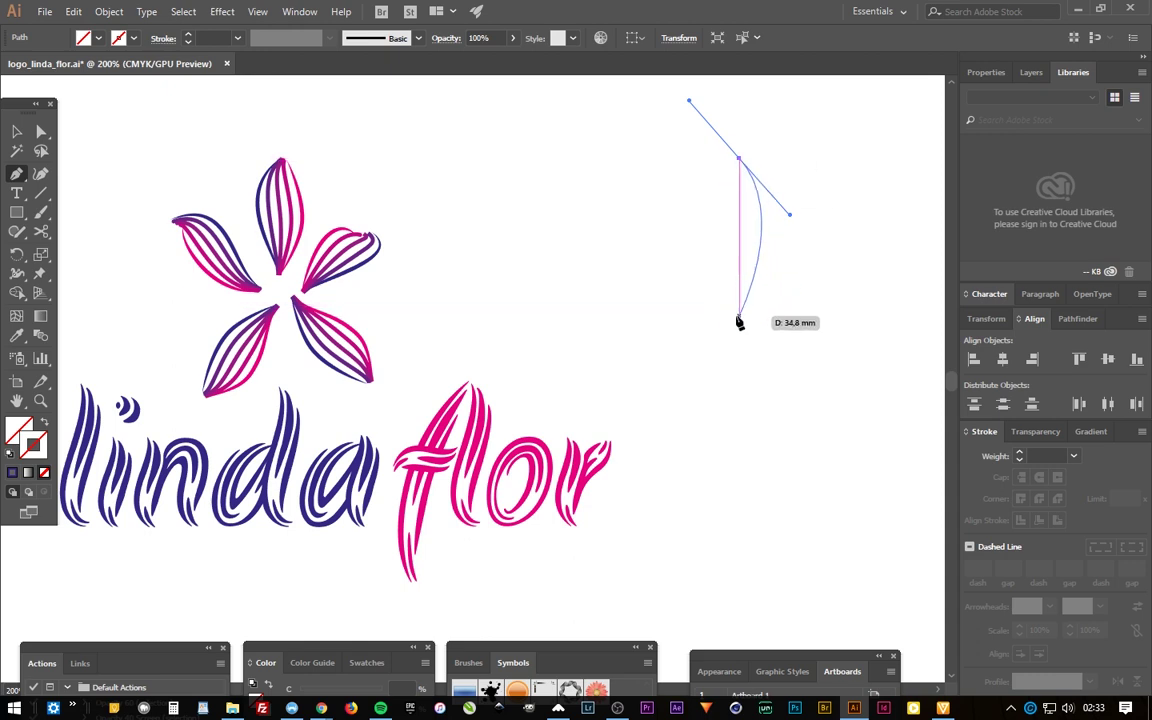
{"action": "mouse_move", "coordinate": [739, 319]}
{"action": "left_mouse_down"}
{"action": "mouse_move", "coordinate": [685, 372]}
{"action": "mouse_move", "coordinate": [695, 368]}
{"action": "left_mouse_up"}
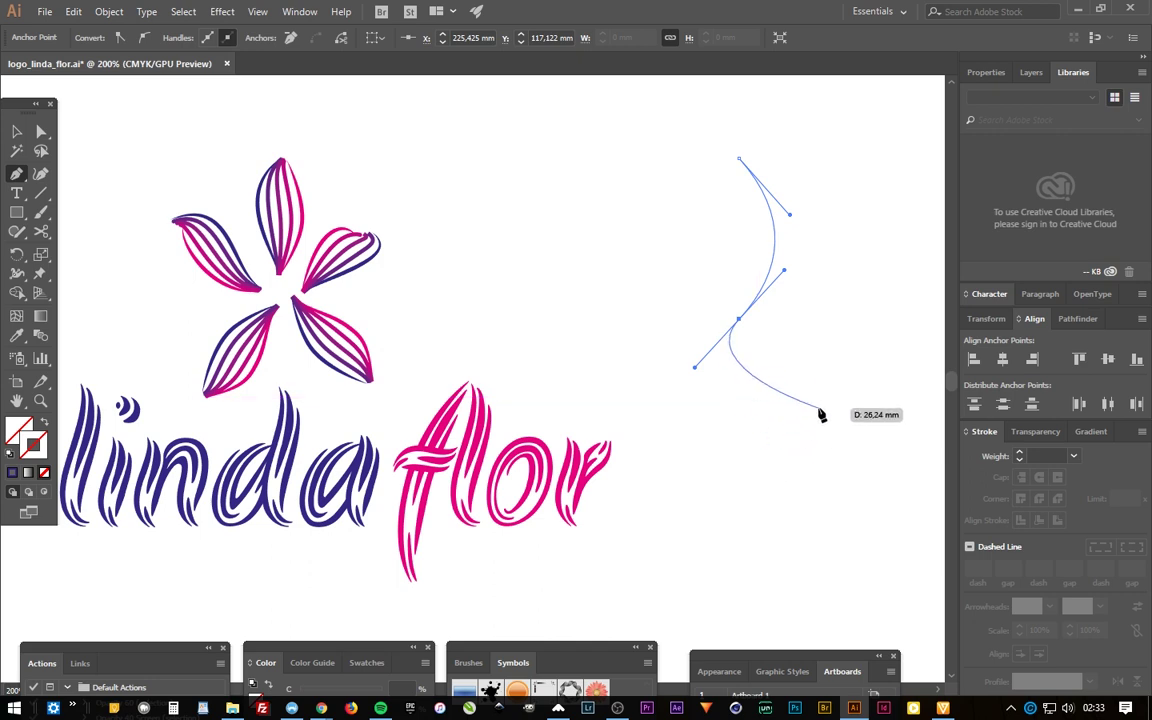
{"action": "key", "text": "Escape"}
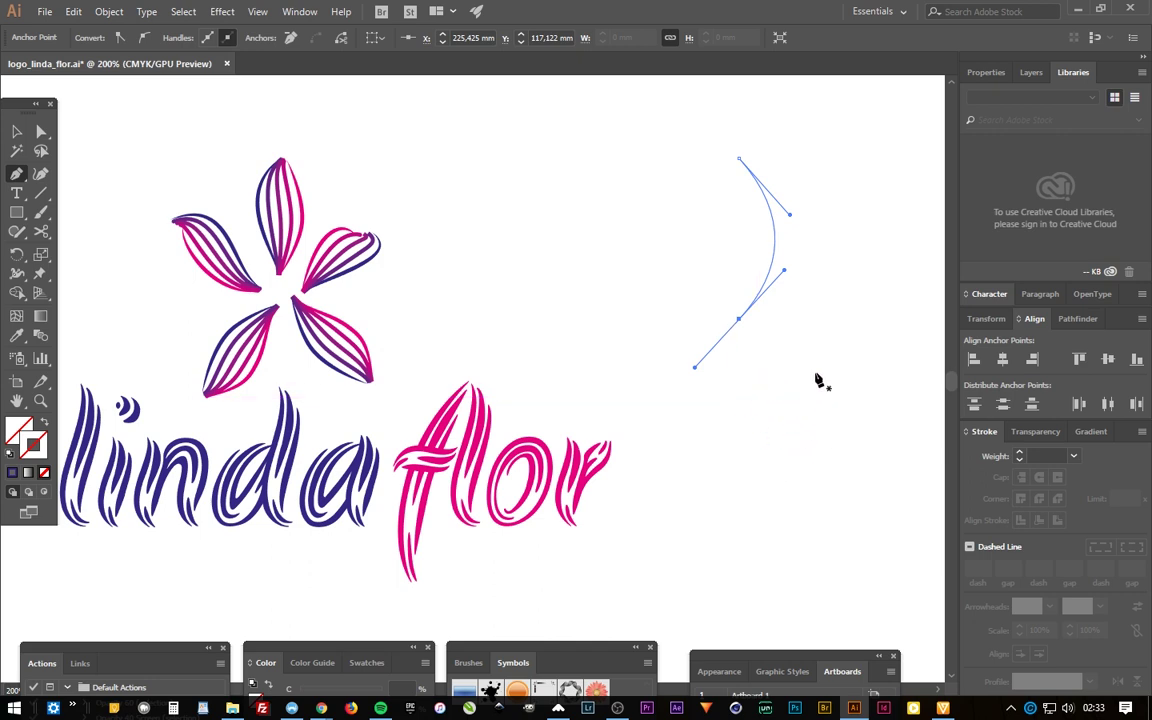
{"action": "left_click", "coordinate": [814, 372]}
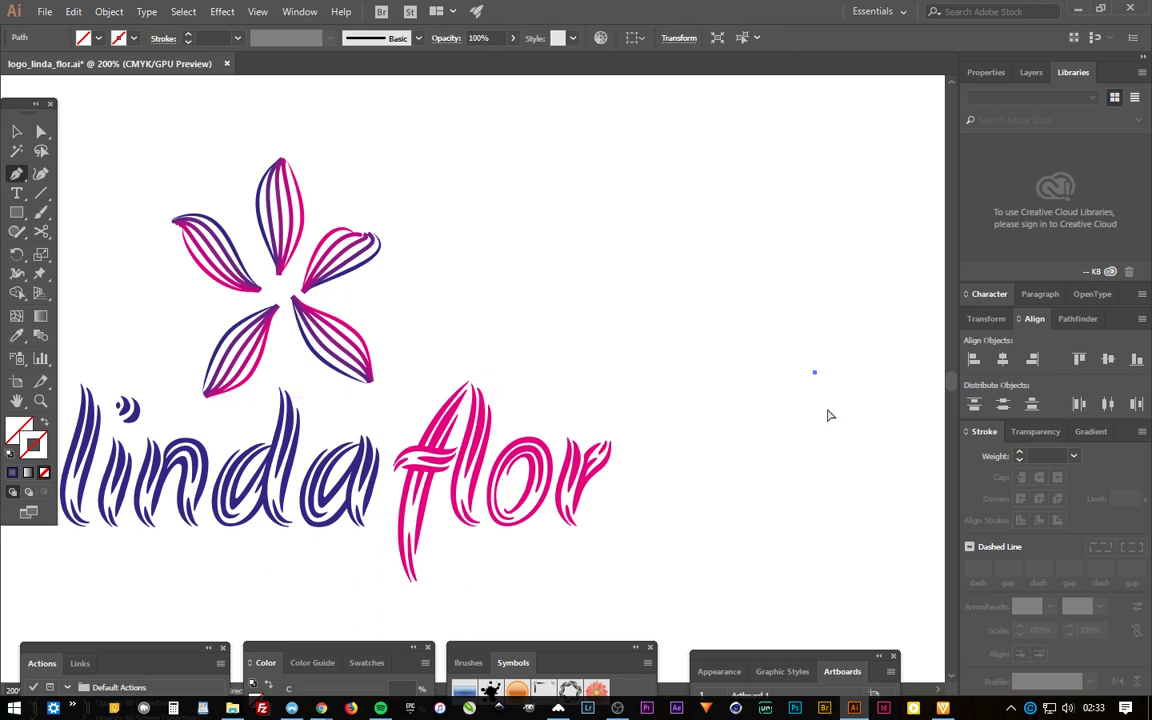
{"action": "key", "text": "ctrl+z"}
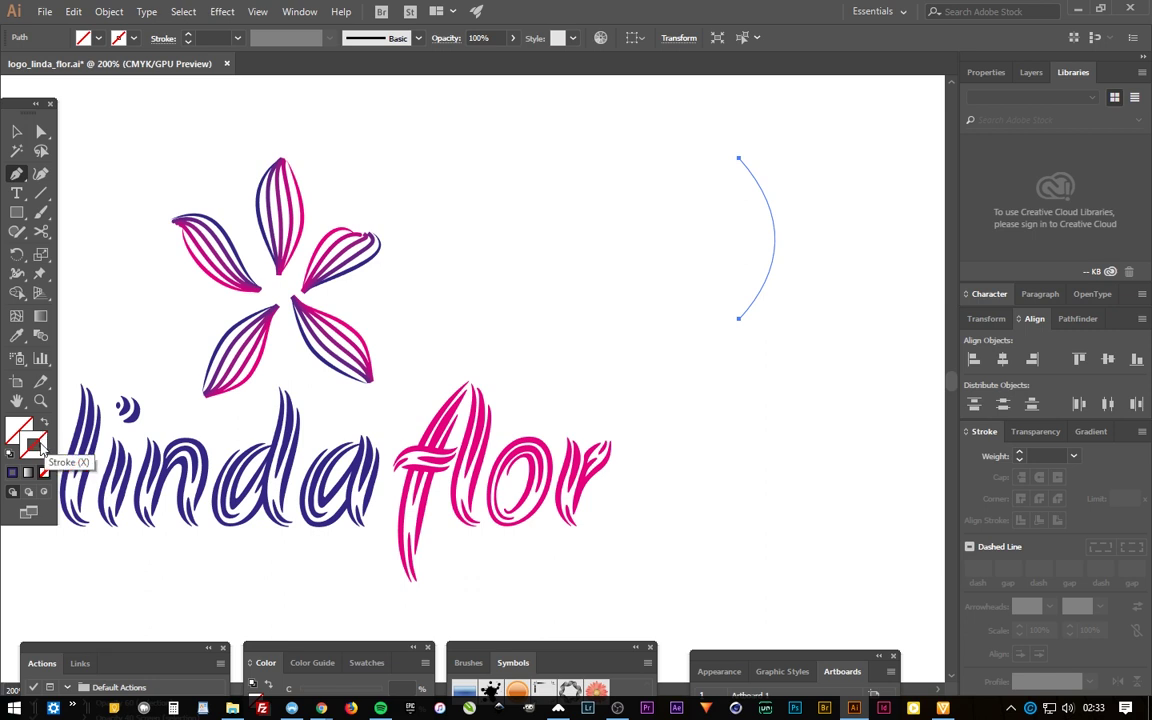
Give the arc a blue stroke with the tapered Width Profile 1
{"action": "left_click", "coordinate": [13, 470]}
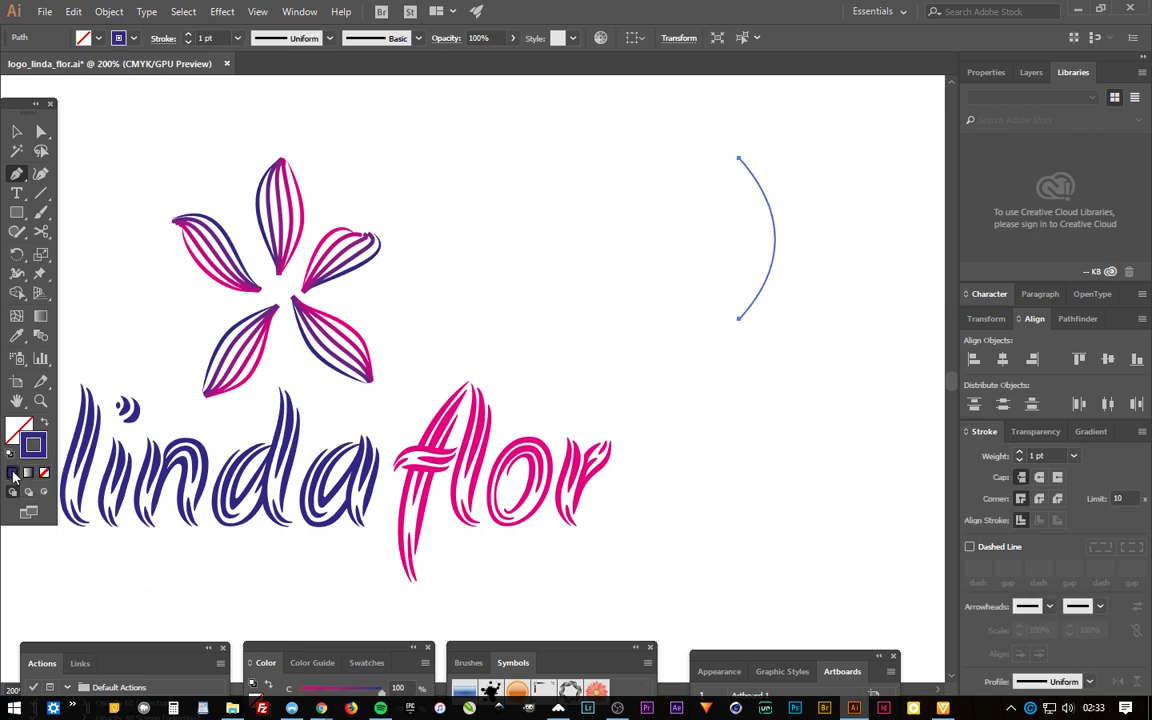
{"action": "left_click", "coordinate": [16, 131]}
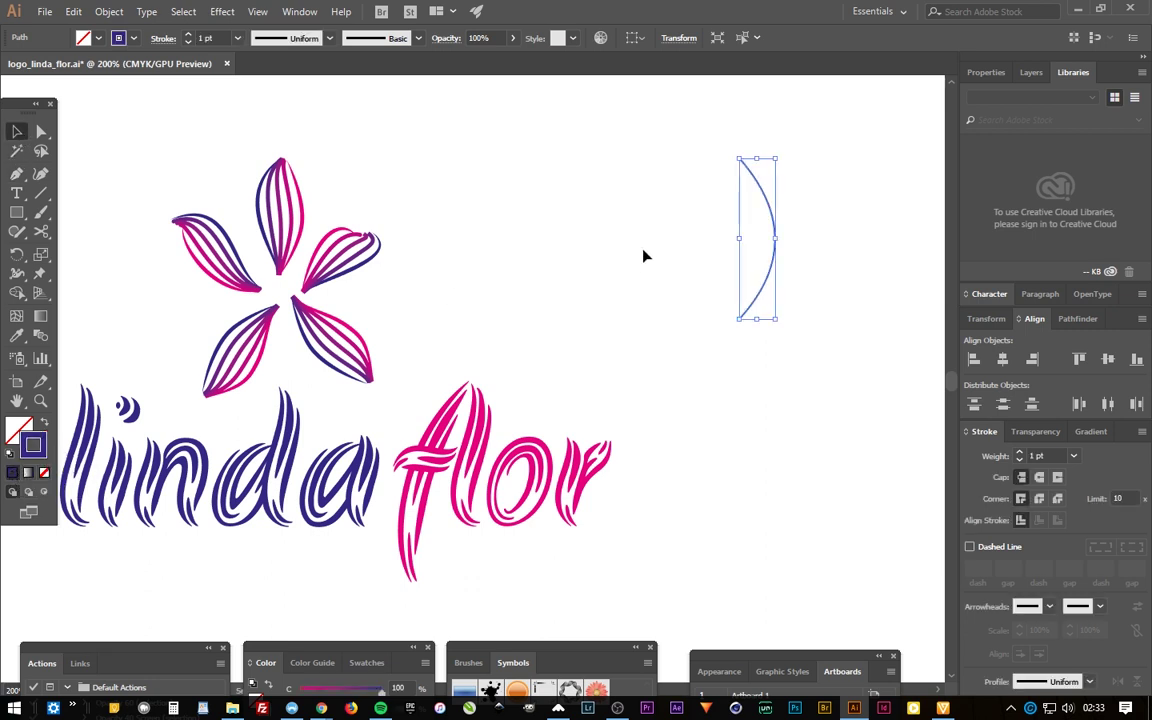
{"action": "left_click", "coordinate": [812, 252]}
{"action": "left_click", "coordinate": [775, 248]}
{"action": "left_click", "coordinate": [1055, 684]}
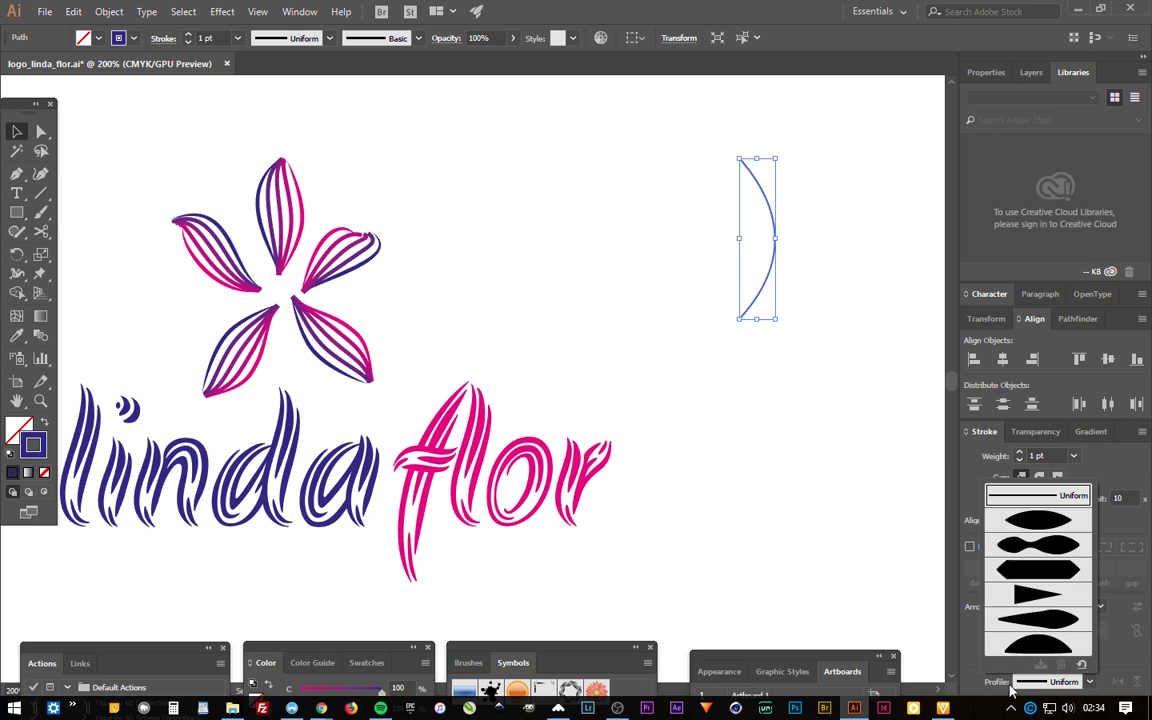
{"action": "left_click", "coordinate": [1047, 524]}
{"action": "left_click", "coordinate": [846, 393]}
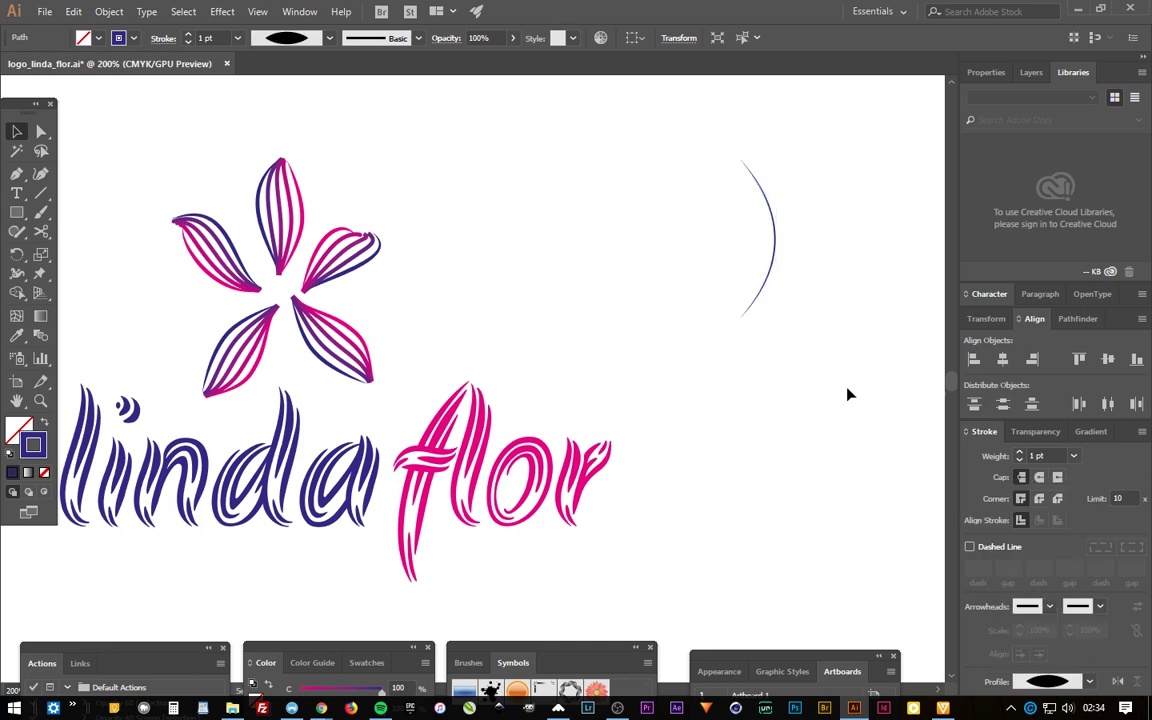
Raise the tapered arc's stroke weight to 2 pt
{"action": "left_click_drag", "start_coordinate": [753, 267], "coordinate": [843, 231]}
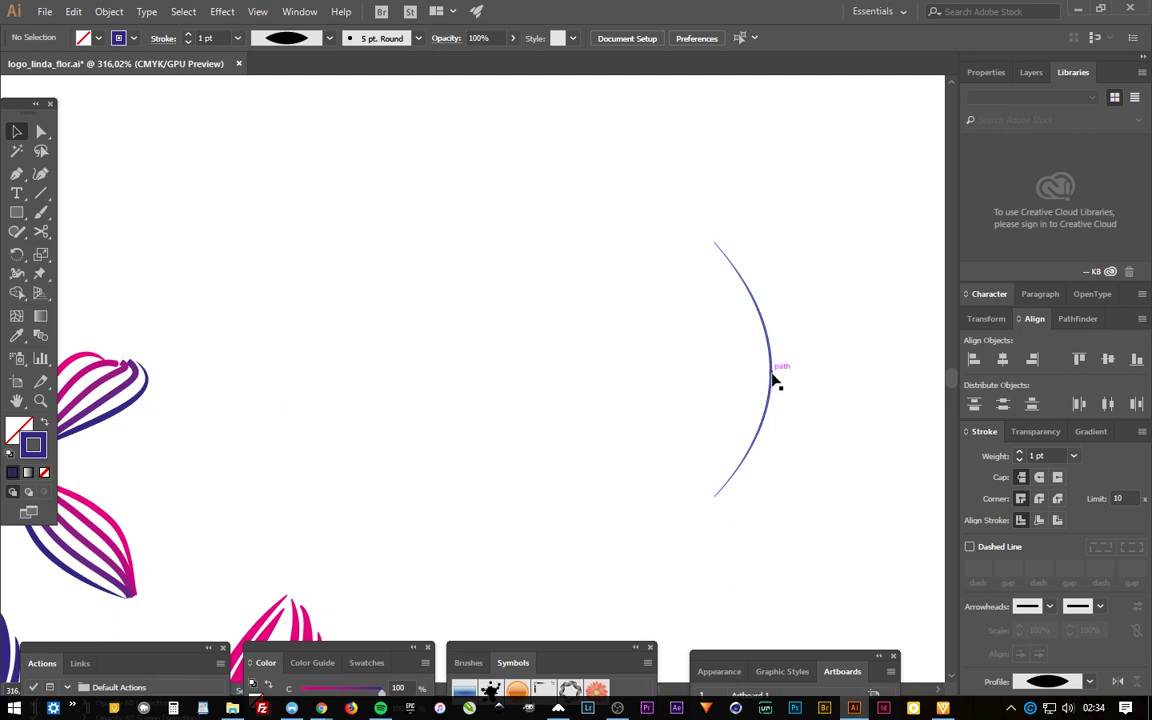
{"action": "scroll", "coordinate": [800, 420], "scroll_direction": "down", "scroll_amount": 2}
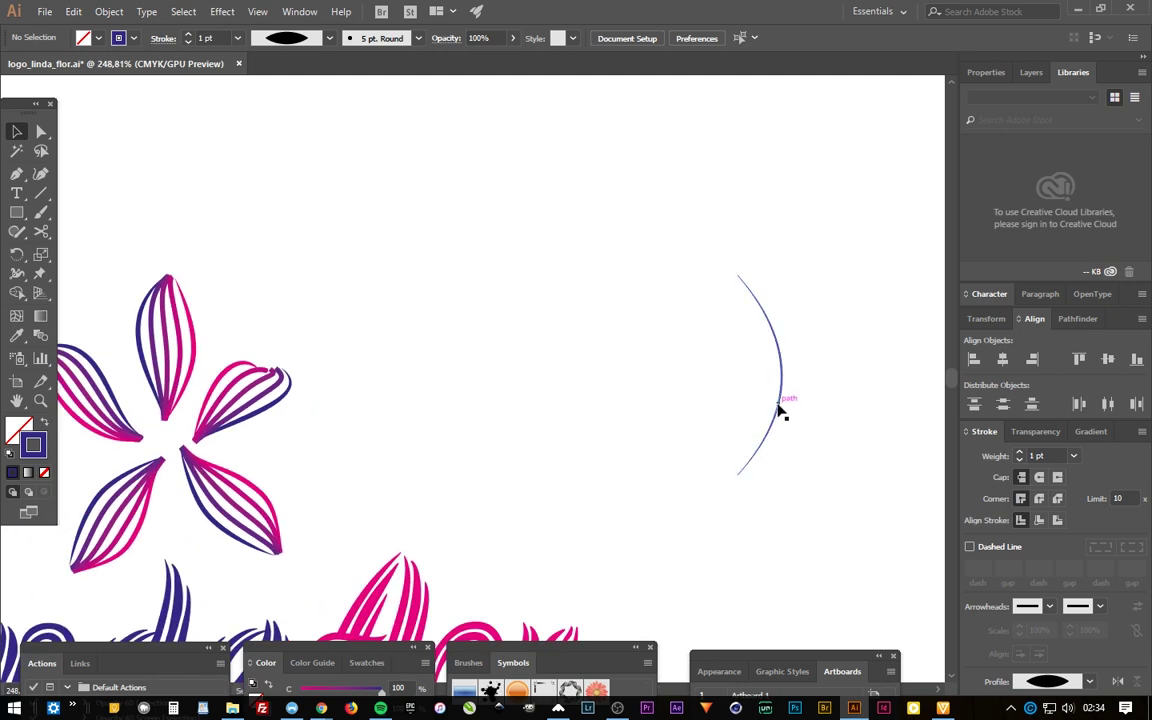
{"action": "left_click", "coordinate": [745, 458]}
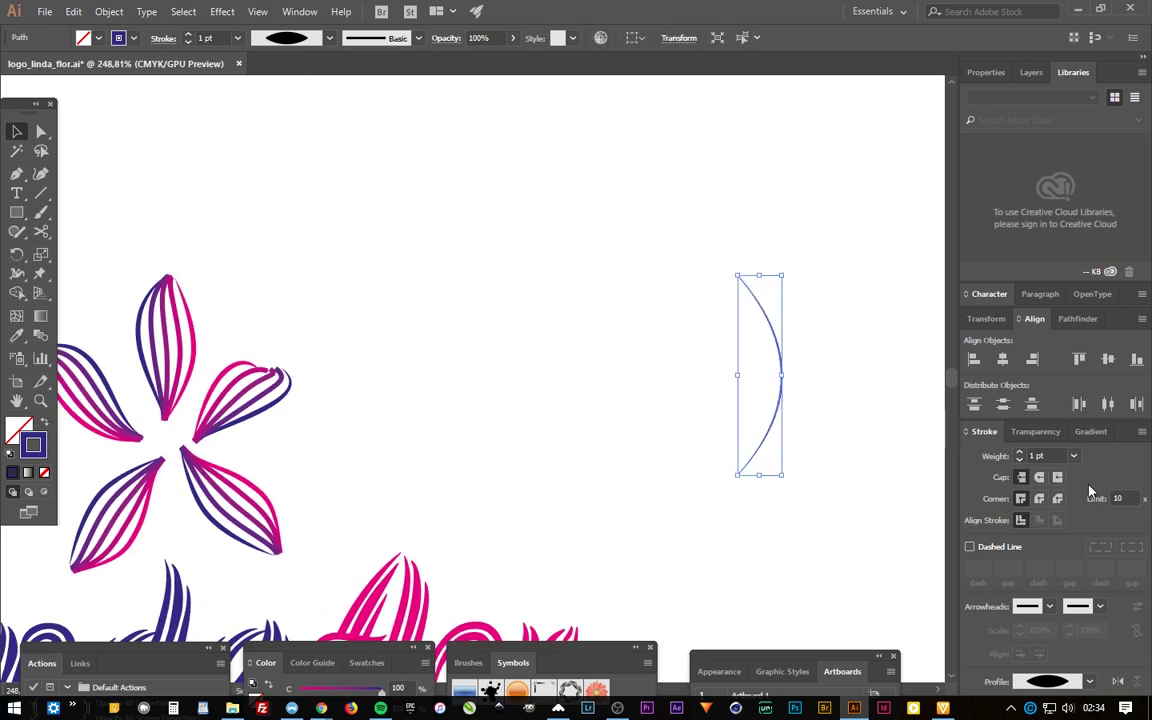
{"action": "left_click", "coordinate": [1020, 454]}
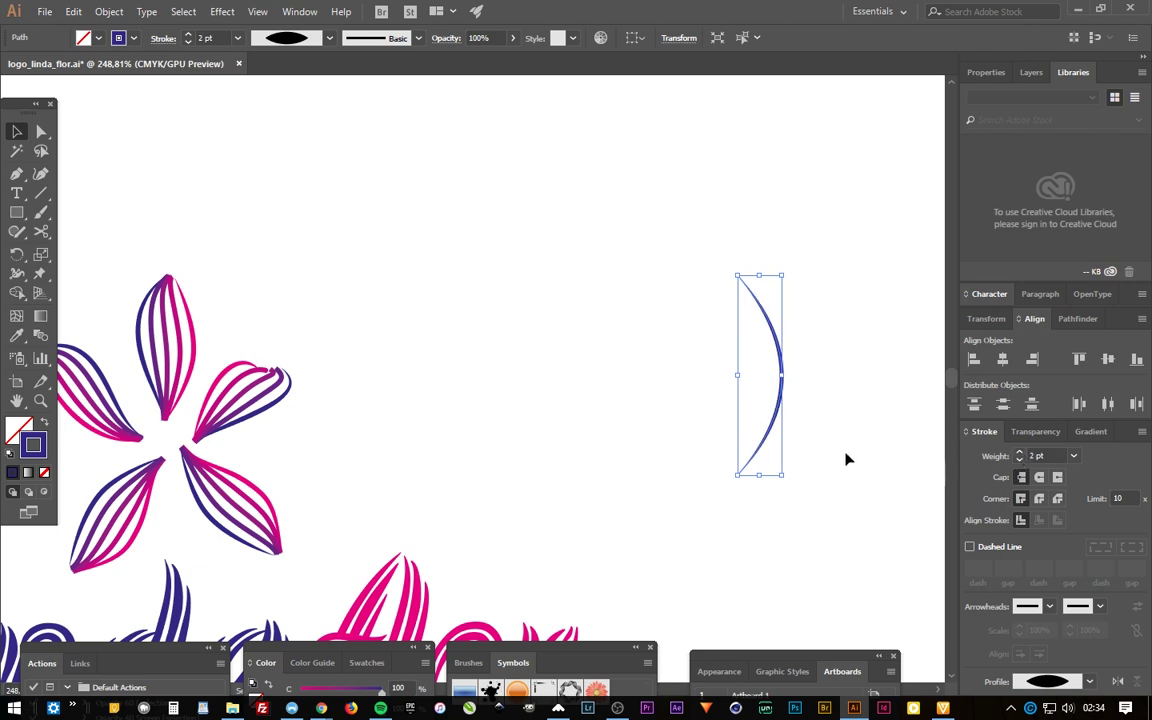
{"action": "left_click", "coordinate": [795, 472]}
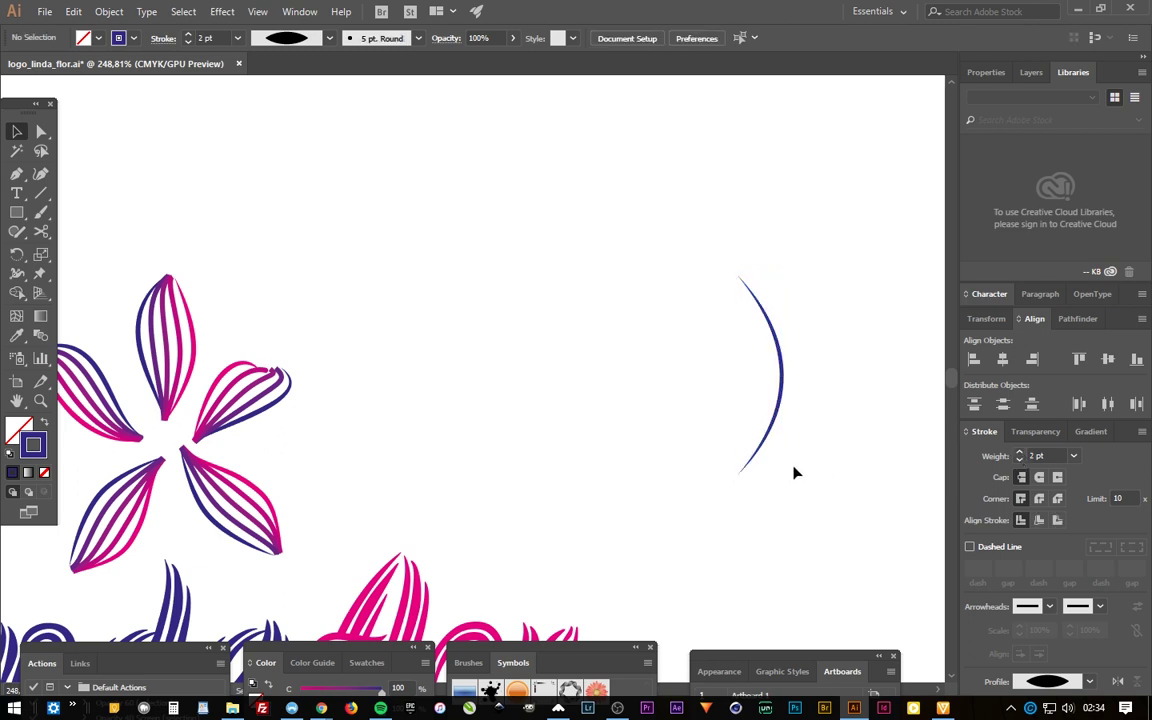
{"action": "left_click", "coordinate": [782, 392]}
{"action": "left_click", "coordinate": [822, 390]}
{"action": "left_click", "coordinate": [16, 174]}
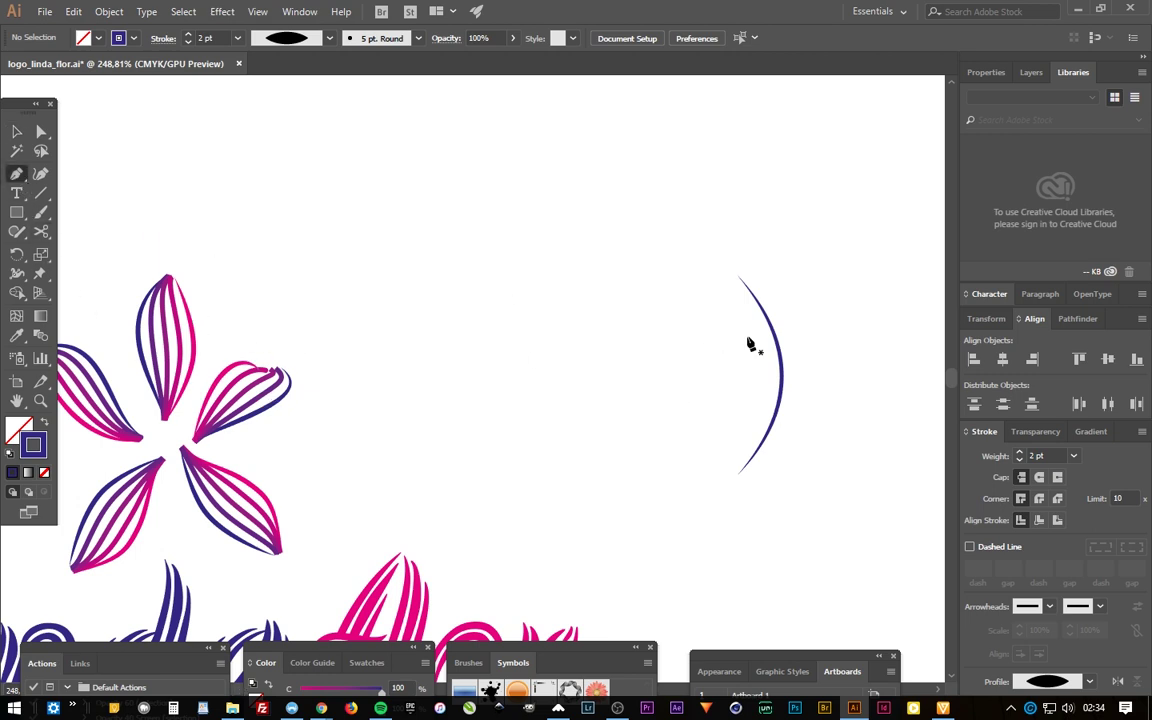
Draw a second two-anchor curve left of the tapered arc, mirroring it, and select it
{"action": "mouse_move", "coordinate": [687, 277]}
{"action": "left_mouse_down"}
{"action": "mouse_move", "coordinate": [632, 338]}
{"action": "mouse_move", "coordinate": [695, 366]}
{"action": "mouse_move", "coordinate": [651, 325]}
{"action": "left_mouse_up"}
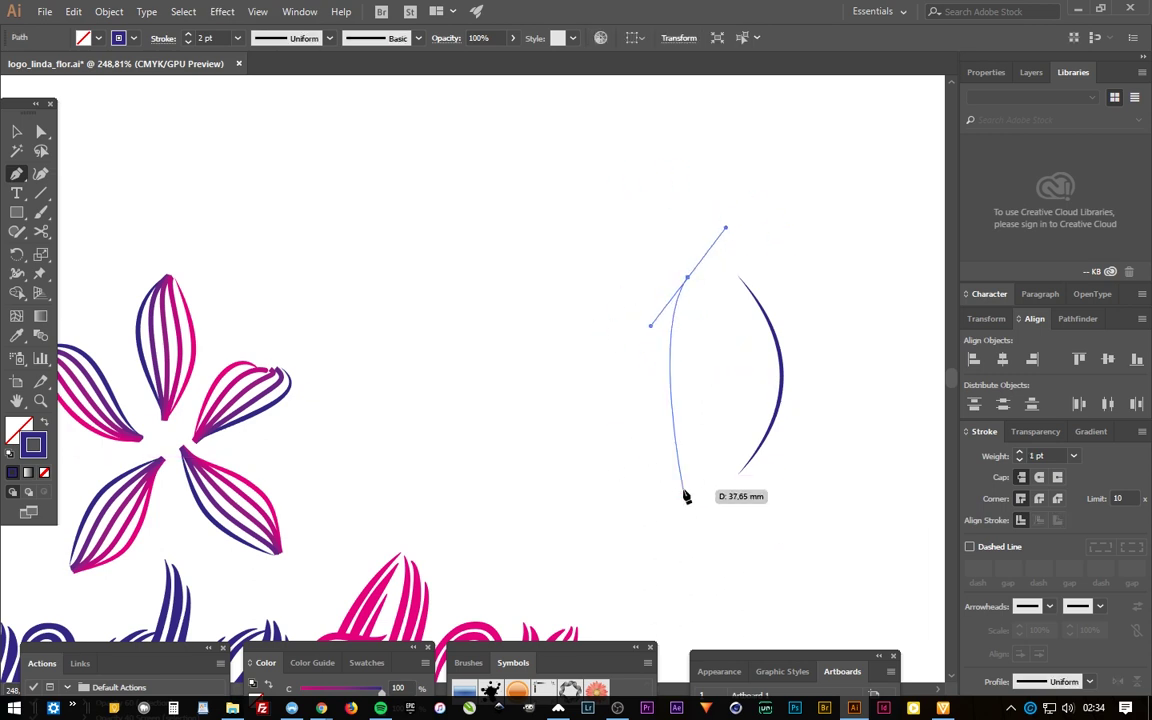
{"action": "left_click_drag", "start_coordinate": [697, 475], "coordinate": [750, 546]}
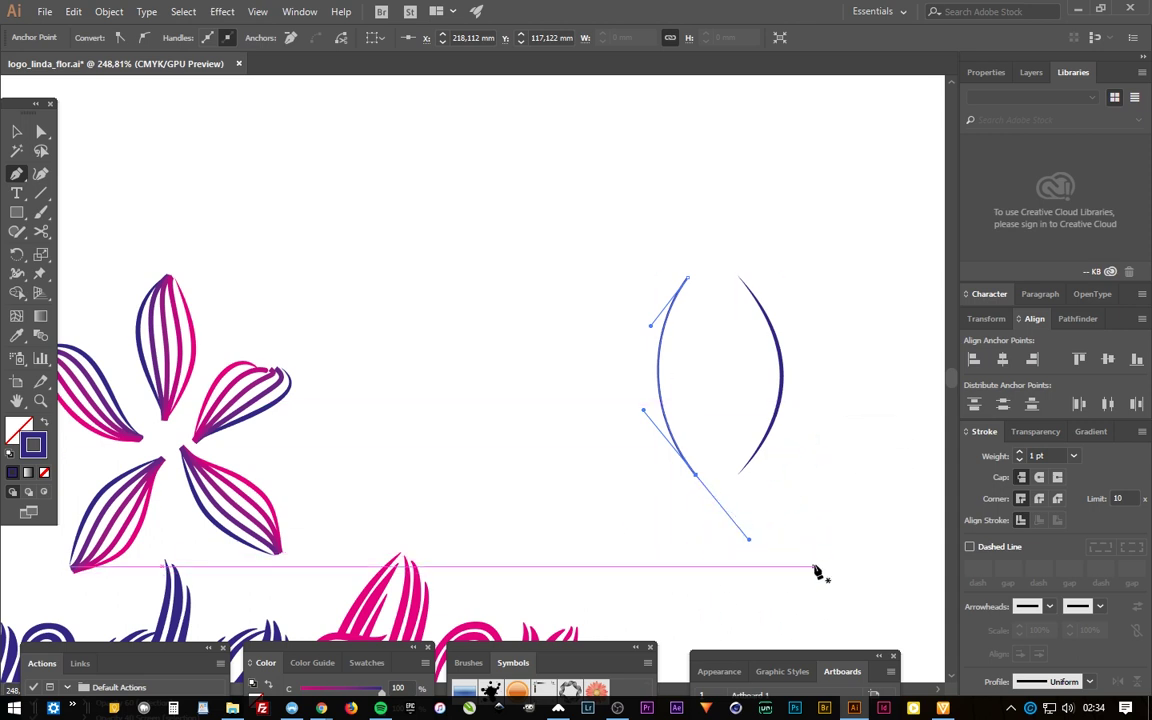
{"action": "key", "text": "Escape"}
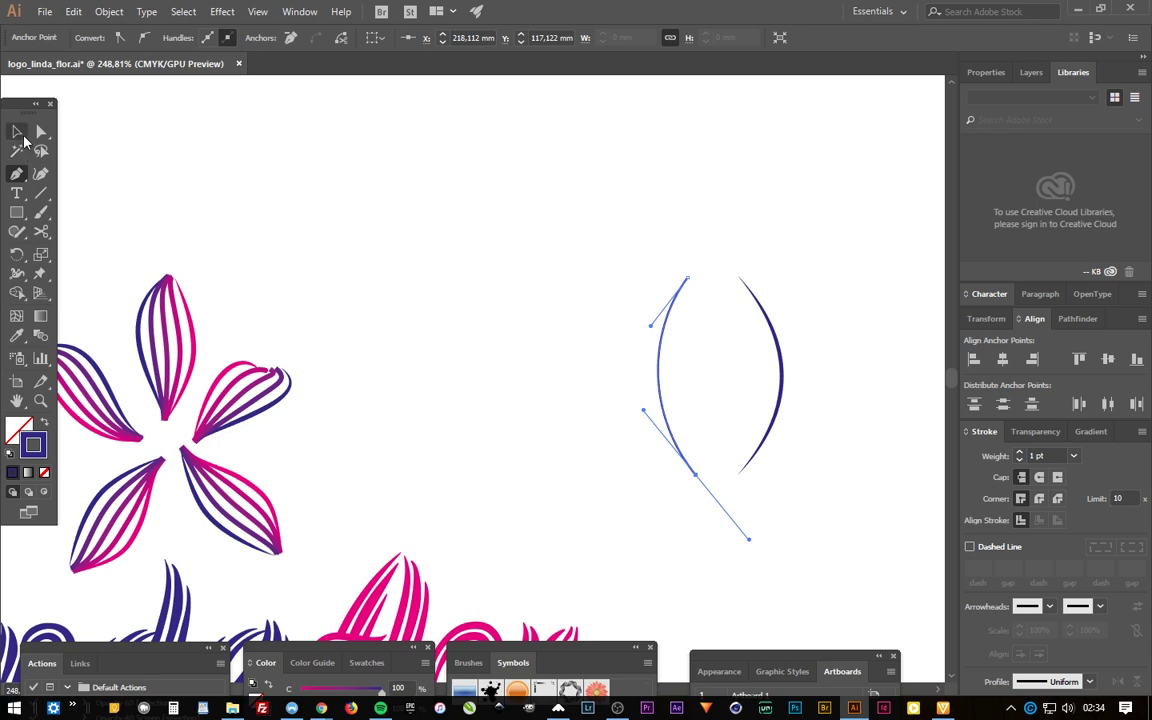
{"action": "left_click", "coordinate": [16, 131]}
{"action": "left_click", "coordinate": [585, 370]}
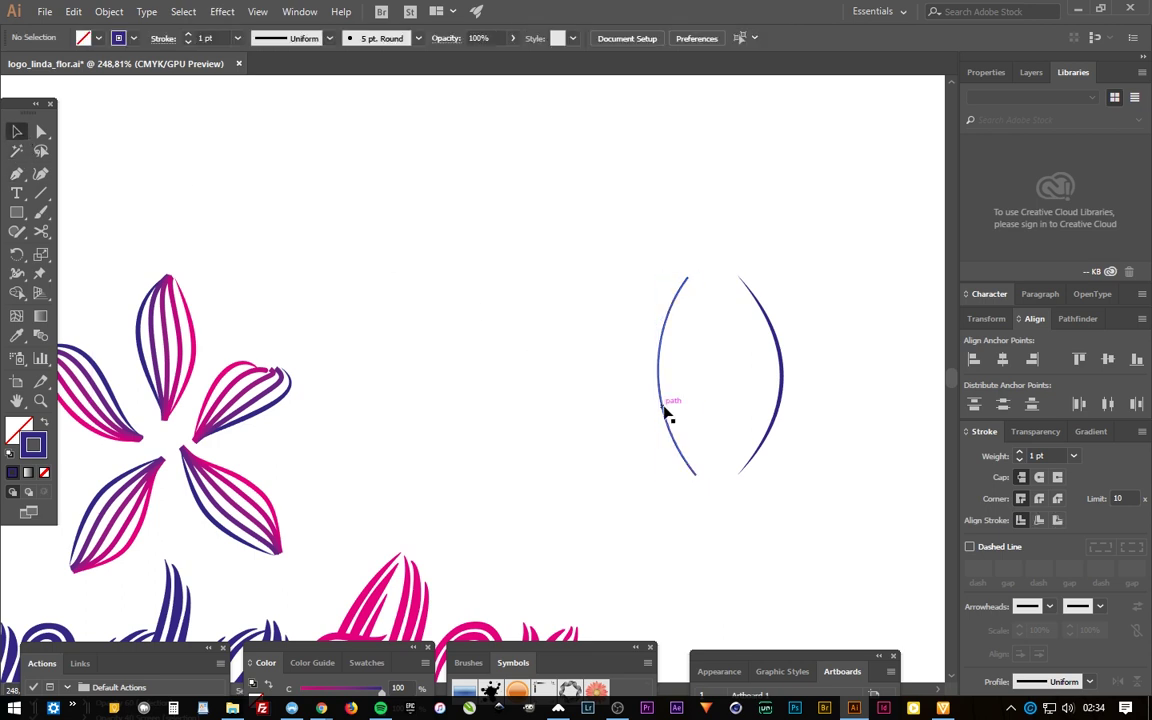
{"action": "left_click", "coordinate": [663, 404]}
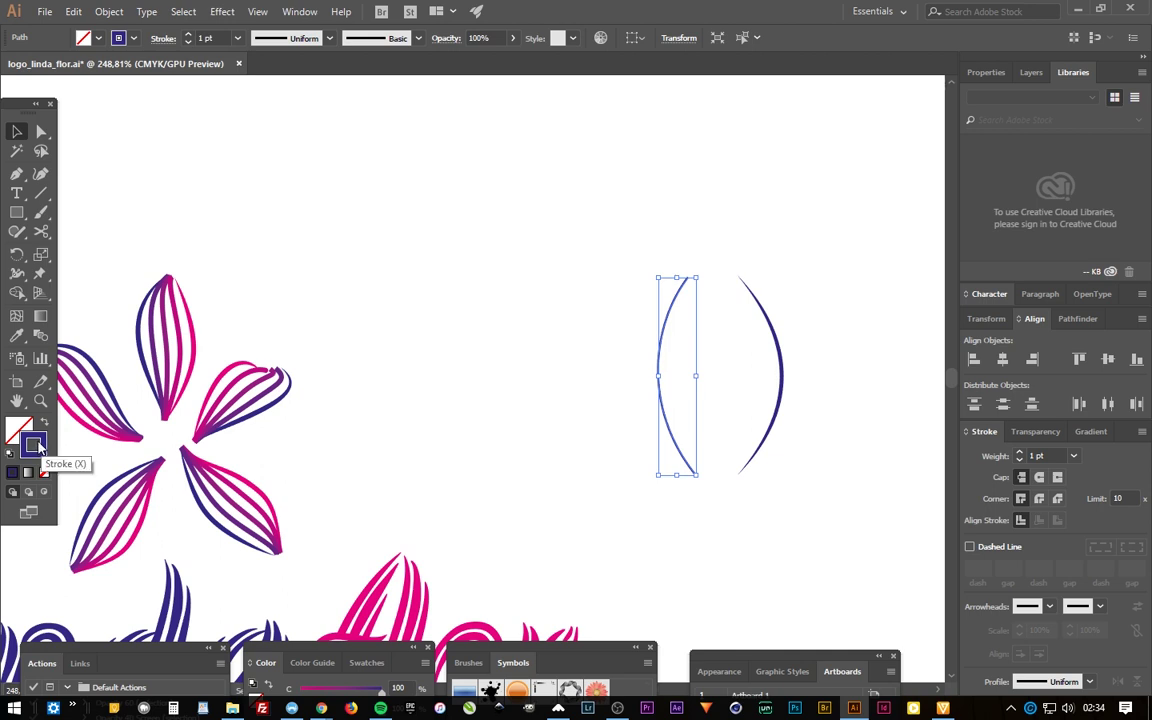
Float the Color panel over the canvas, enlarge it, and compare each arc's stroke
{"action": "left_click_drag", "start_coordinate": [335, 652], "coordinate": [457, 213]}
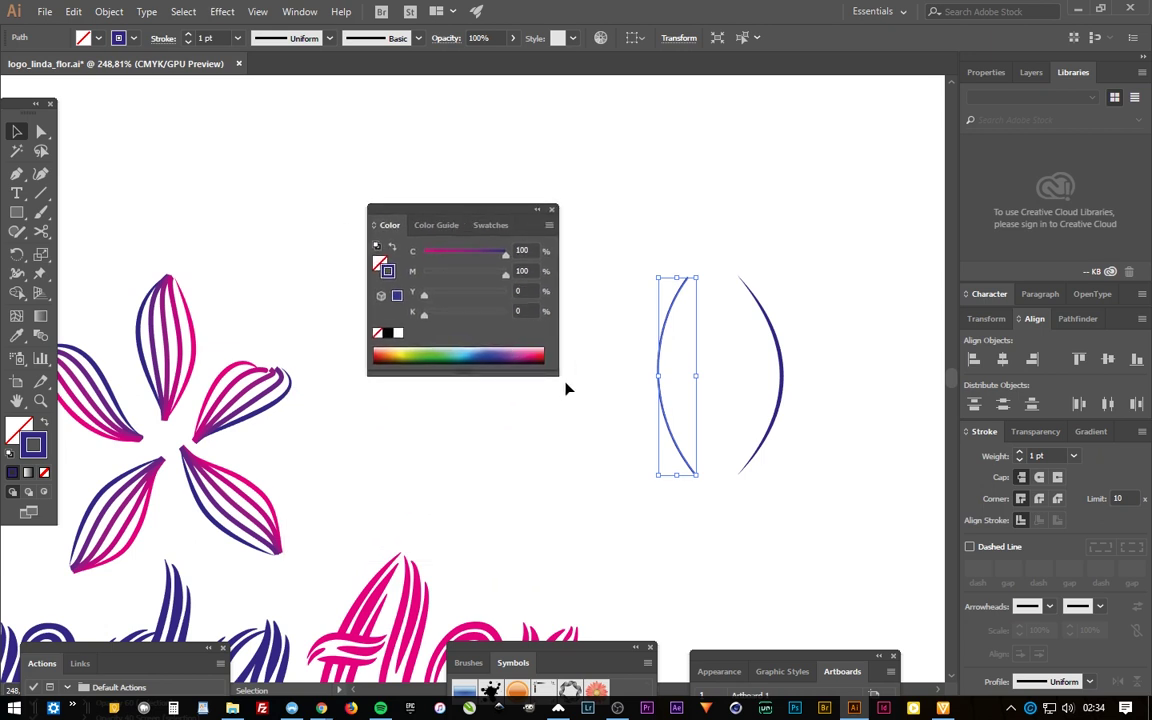
{"action": "left_click_drag", "start_coordinate": [556, 374], "coordinate": [558, 455]}
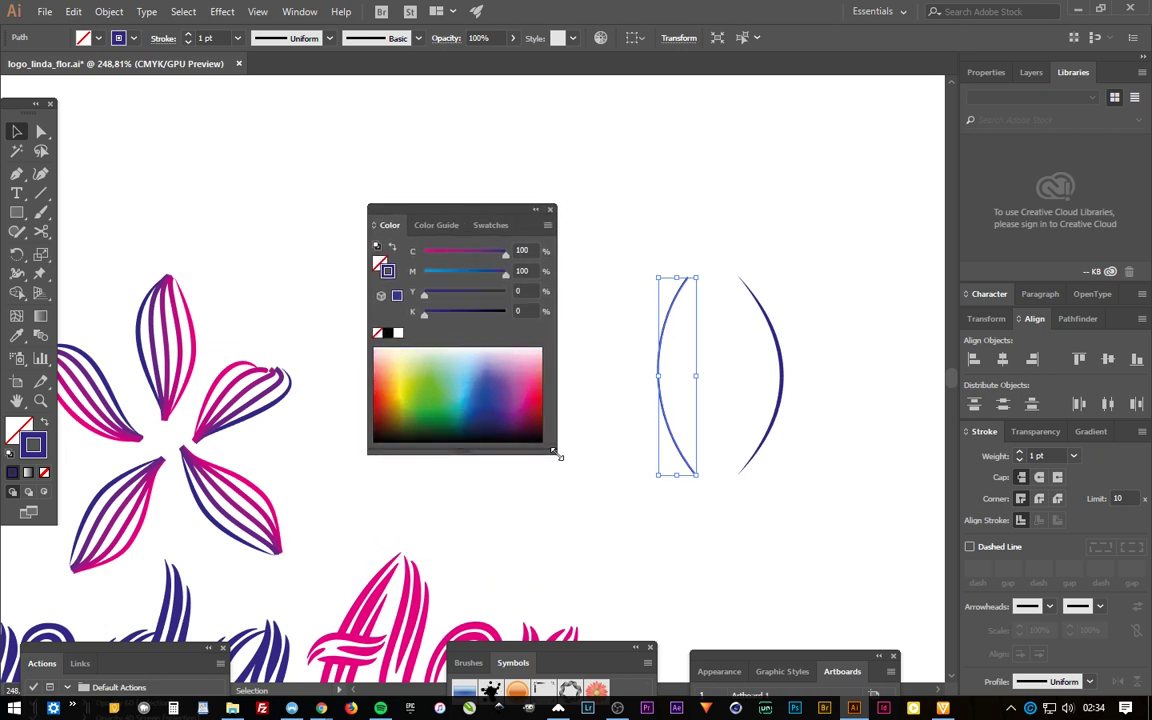
{"action": "left_click", "coordinate": [783, 376]}
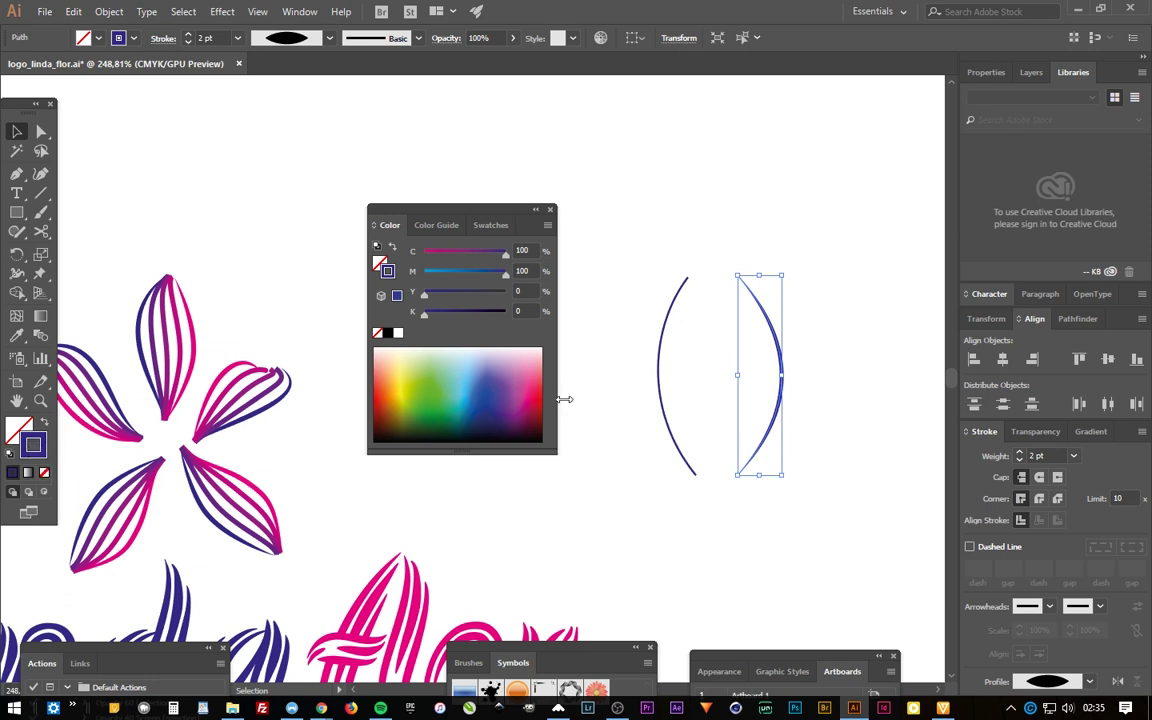
{"action": "left_click", "coordinate": [659, 390]}
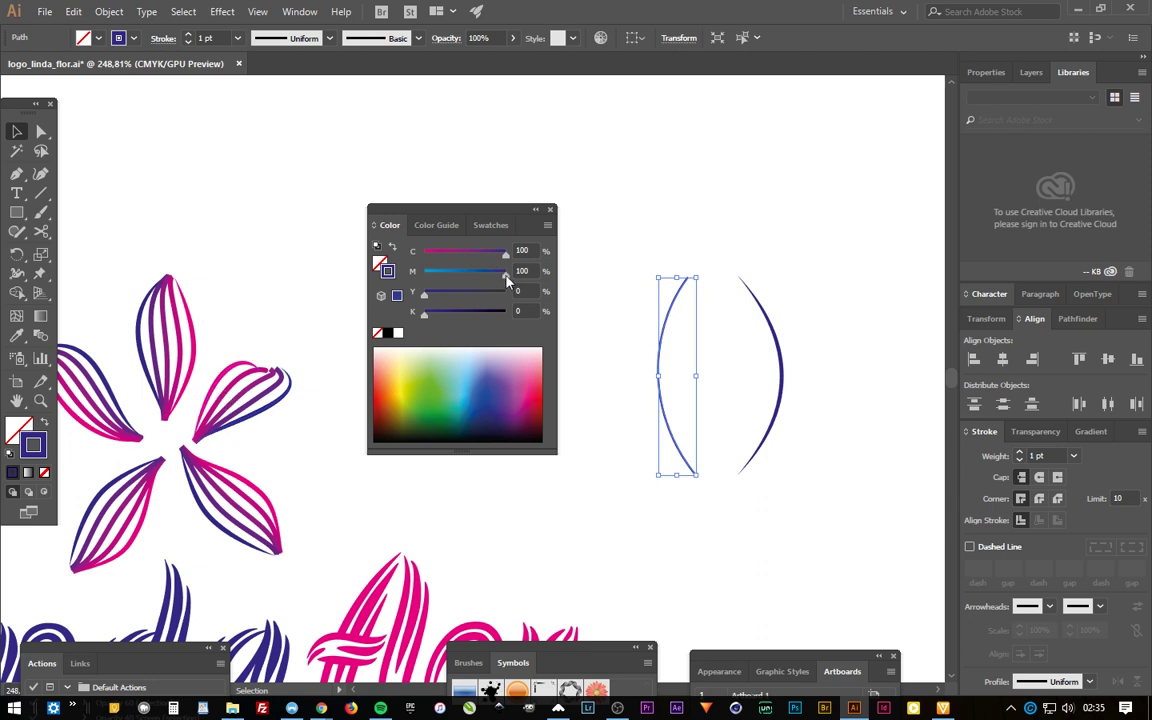
Recolour the left arc magenta and give it a tapered width profile
{"action": "mouse_move", "coordinate": [506, 278]}
{"action": "left_mouse_down"}
{"action": "mouse_move", "coordinate": [502, 287]}
{"action": "mouse_move", "coordinate": [512, 280]}
{"action": "mouse_move", "coordinate": [414, 260]}
{"action": "left_mouse_up"}
{"action": "left_click", "coordinate": [726, 332]}
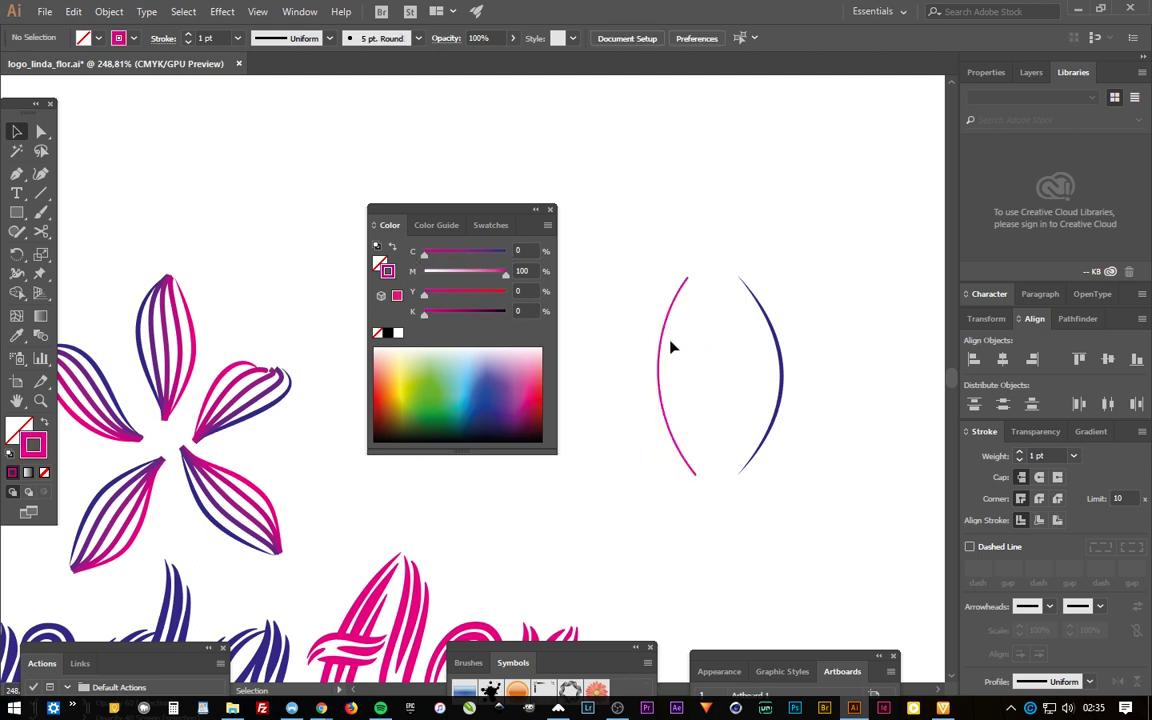
{"action": "left_click", "coordinate": [662, 347]}
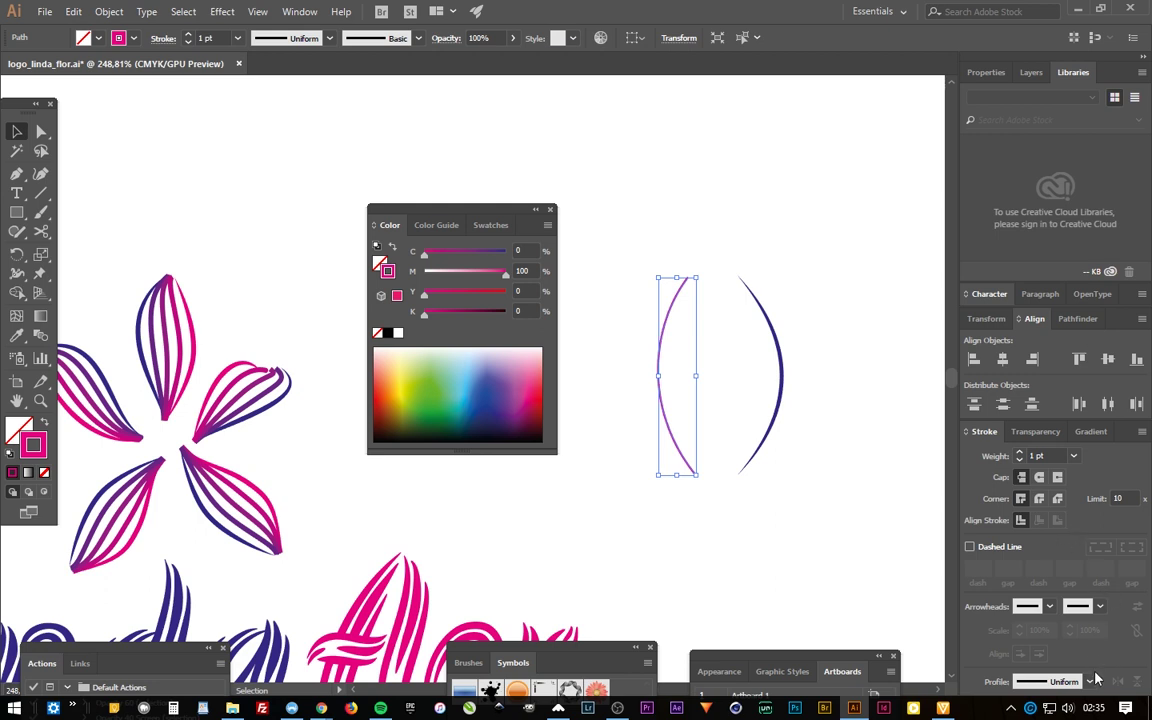
{"action": "left_click", "coordinate": [1090, 681]}
{"action": "left_click", "coordinate": [1060, 528]}
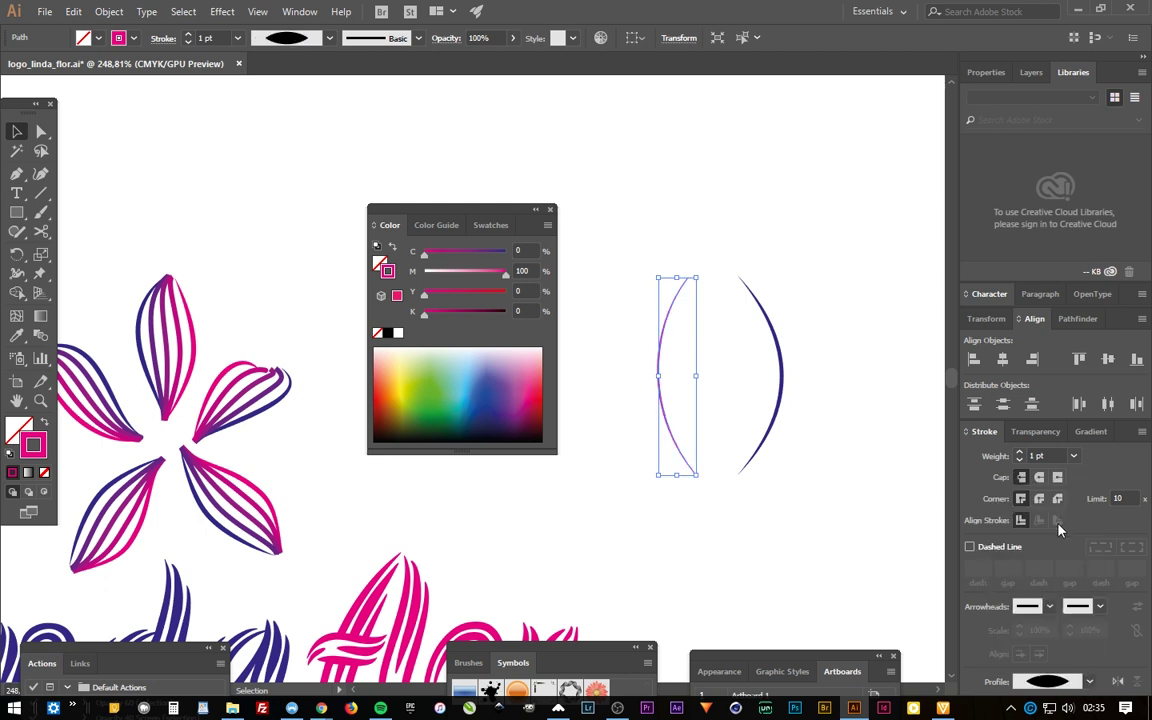
Set both the blue and pink arcs to a 2,5 pt stroke weight
{"action": "left_click", "coordinate": [782, 401]}
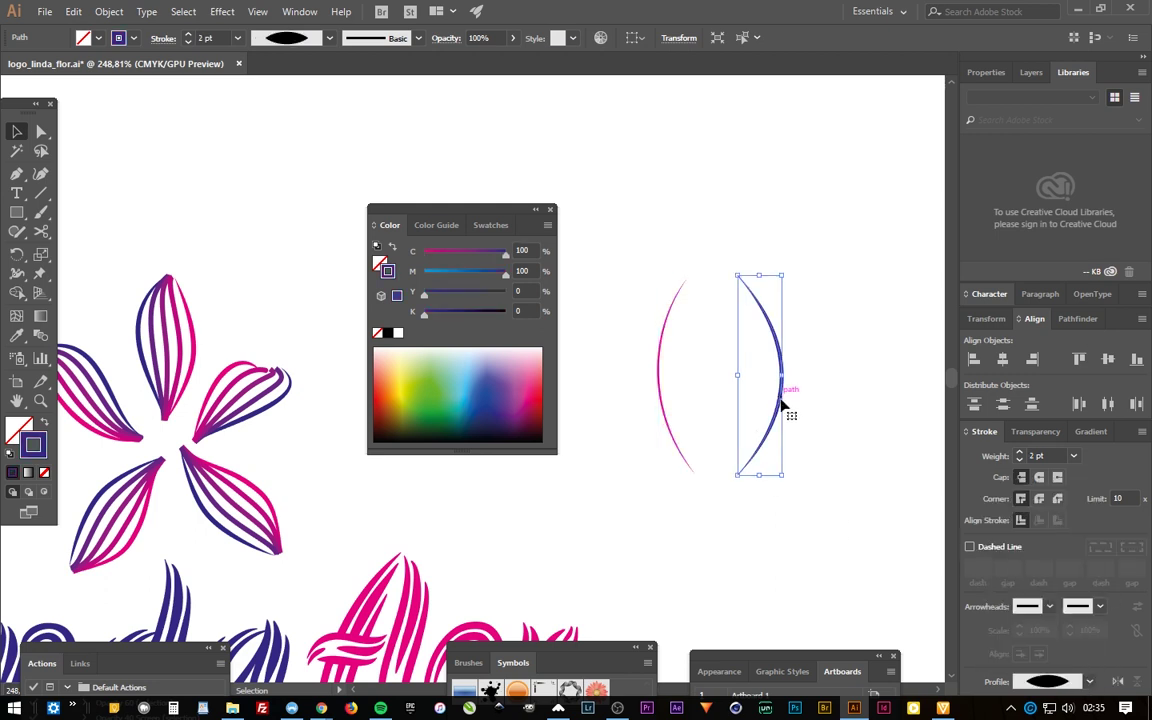
{"action": "left_click", "coordinate": [1045, 456]}
{"action": "type", "text": "2,"}
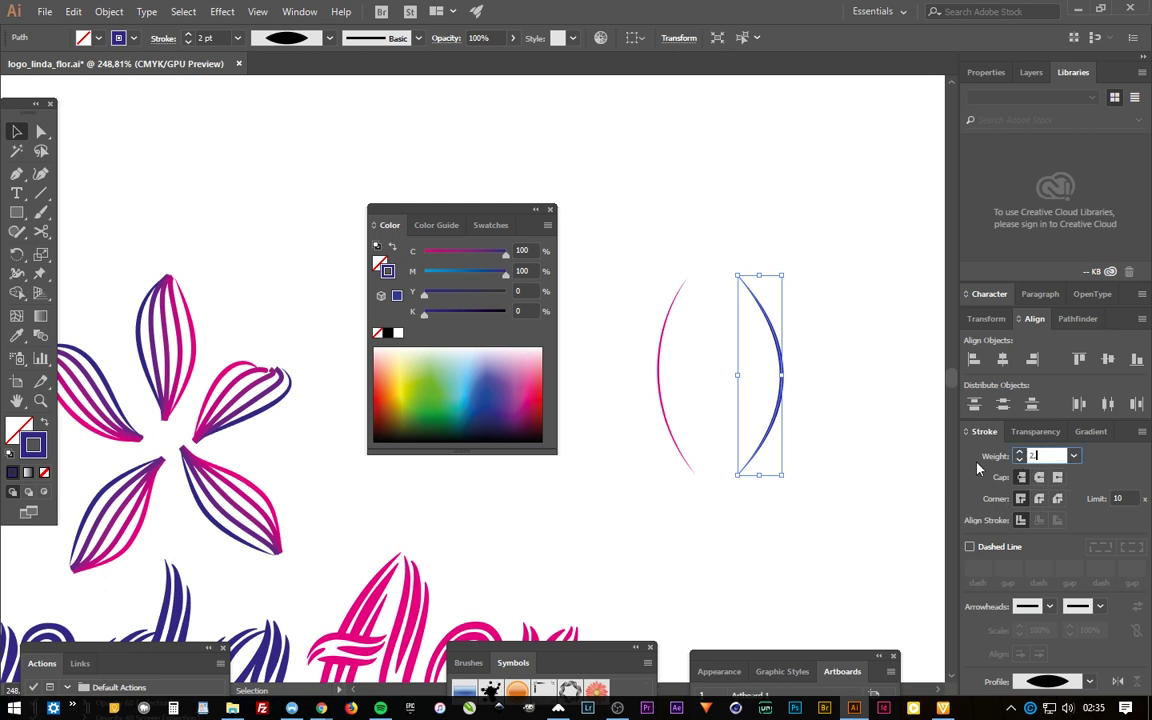
{"action": "type", "text": "5"}
{"action": "key", "text": "Return"}
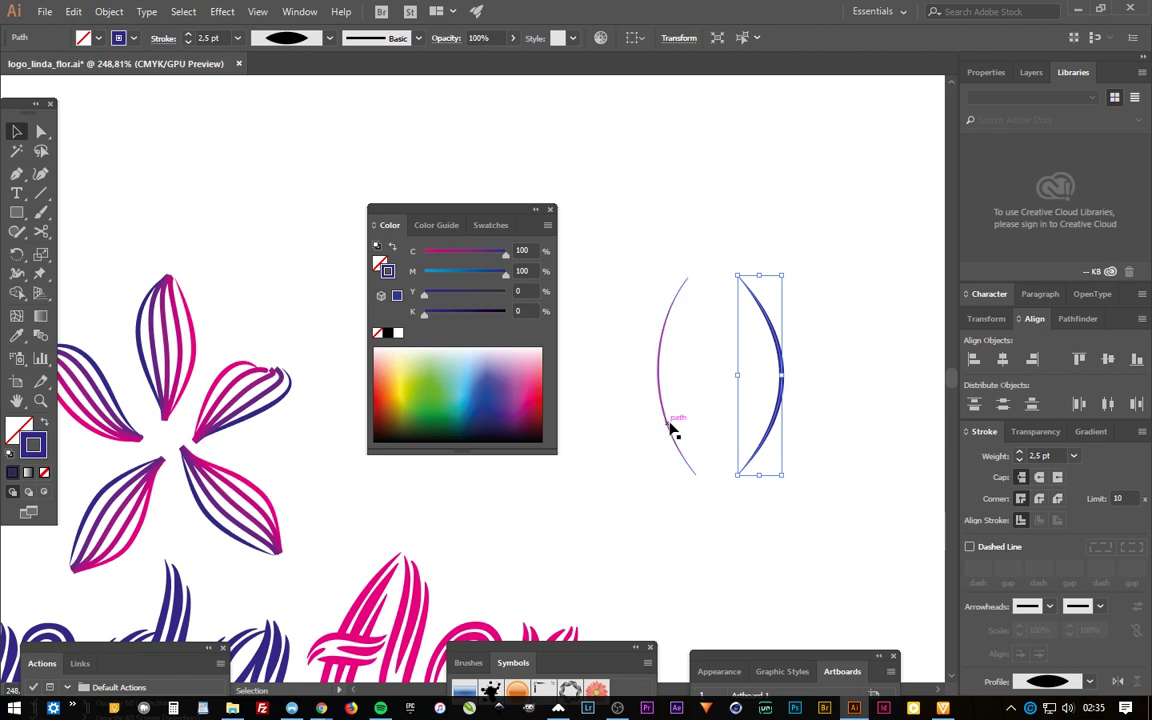
{"action": "left_click", "coordinate": [672, 432]}
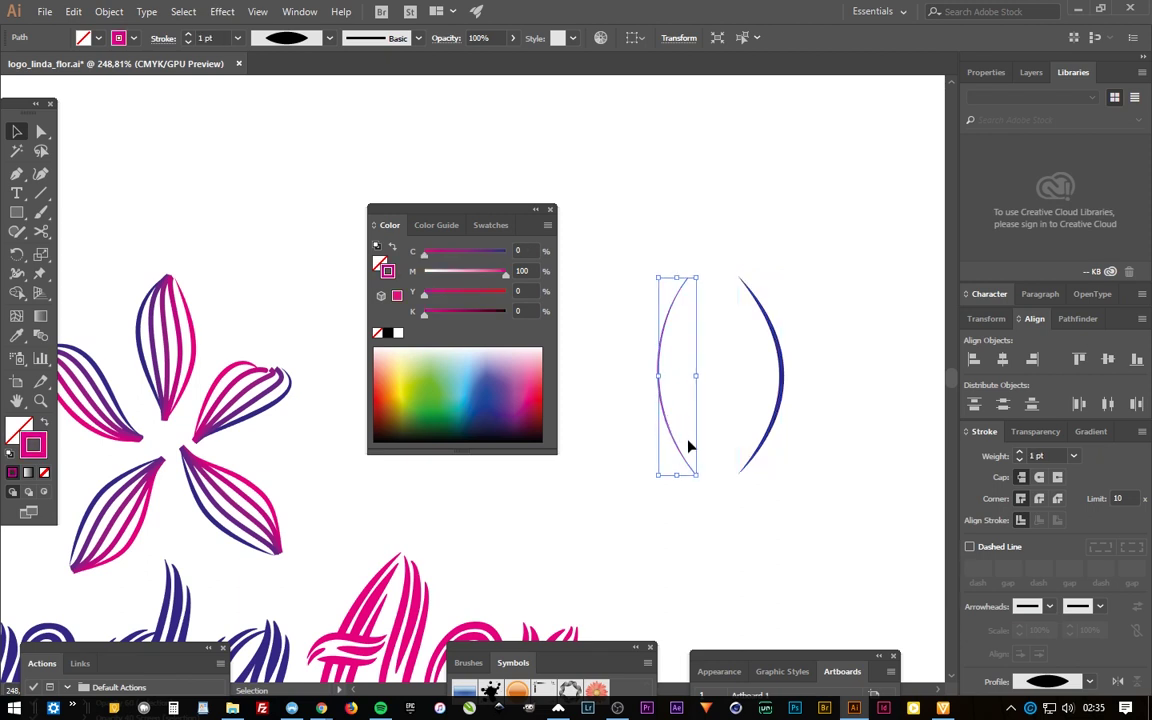
{"action": "left_click", "coordinate": [1038, 456]}
{"action": "type", "text": "2"}
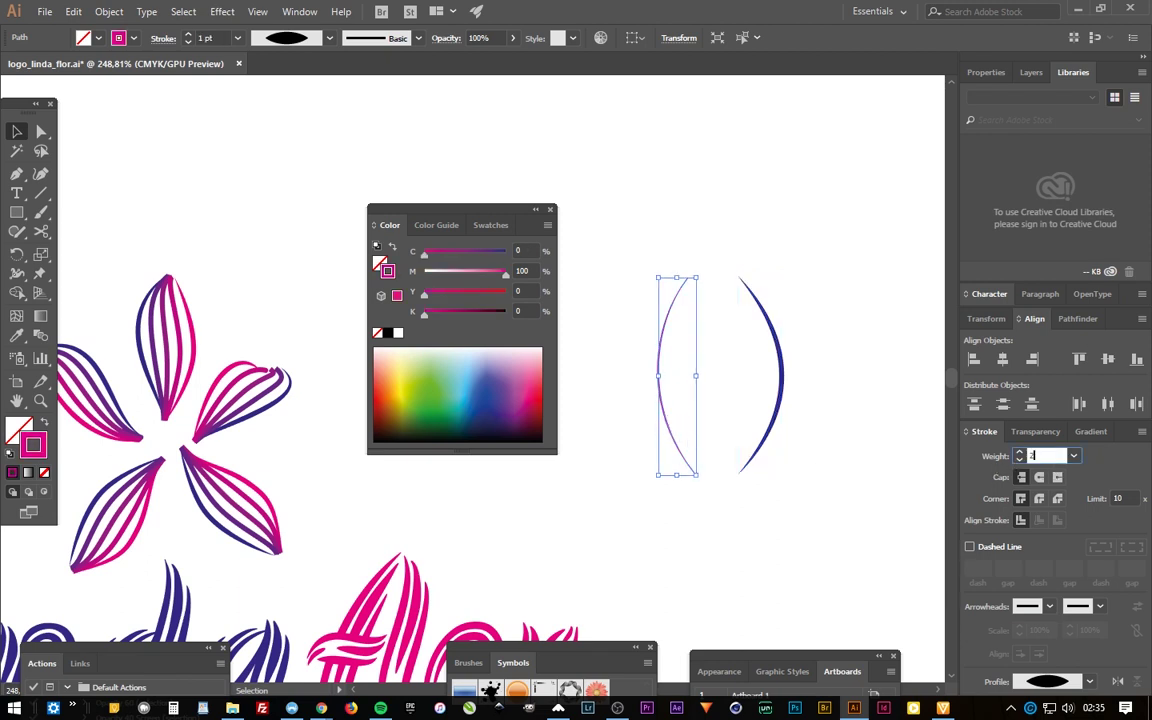
{"action": "type", "text": ",5"}
{"action": "key", "text": "Return"}
{"action": "left_click", "coordinate": [876, 483]}
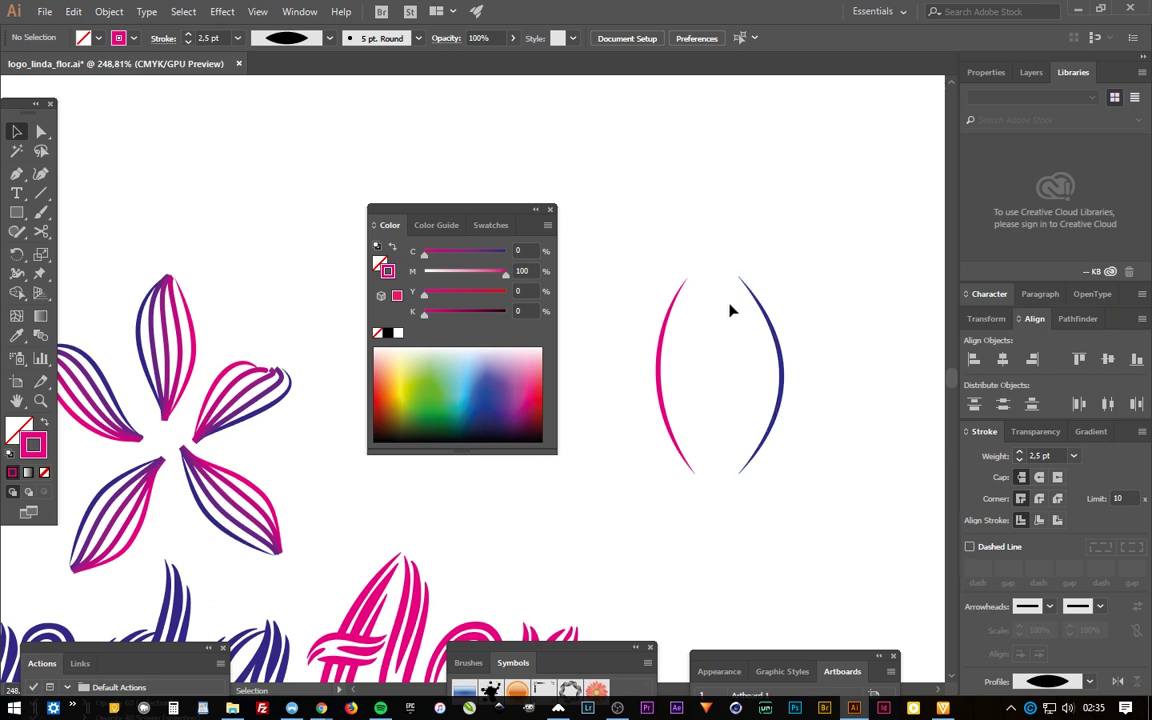
{"action": "left_click", "coordinate": [779, 335]}
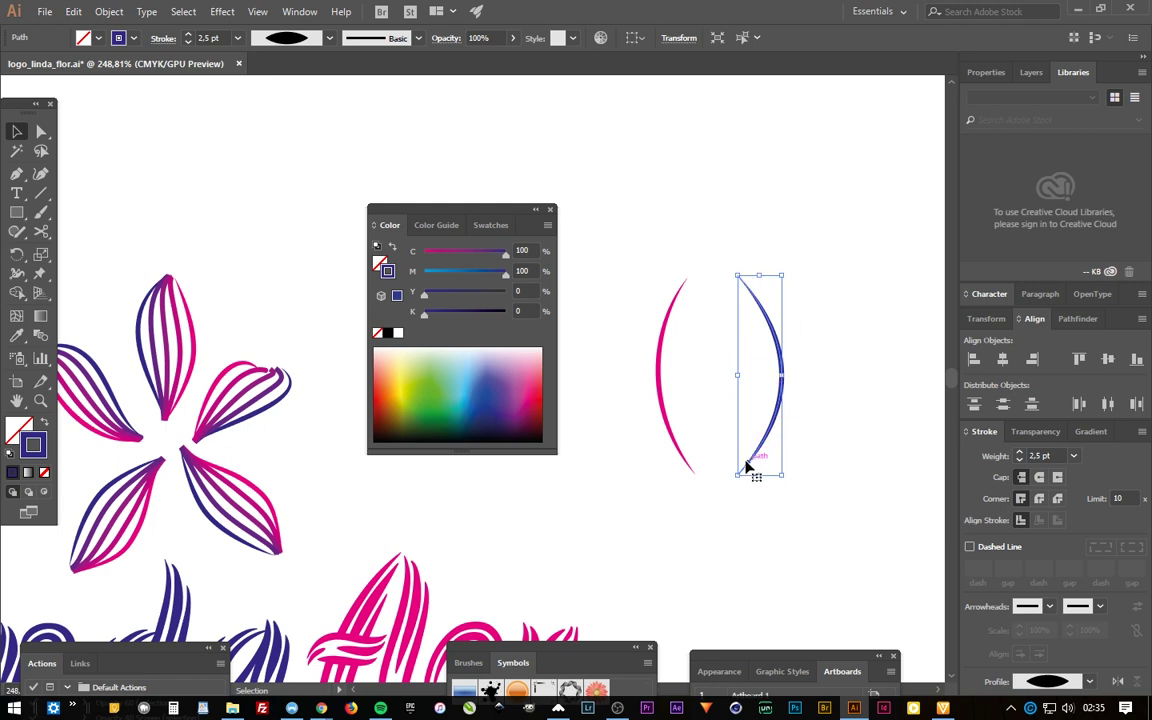
{"action": "left_click", "coordinate": [843, 421]}
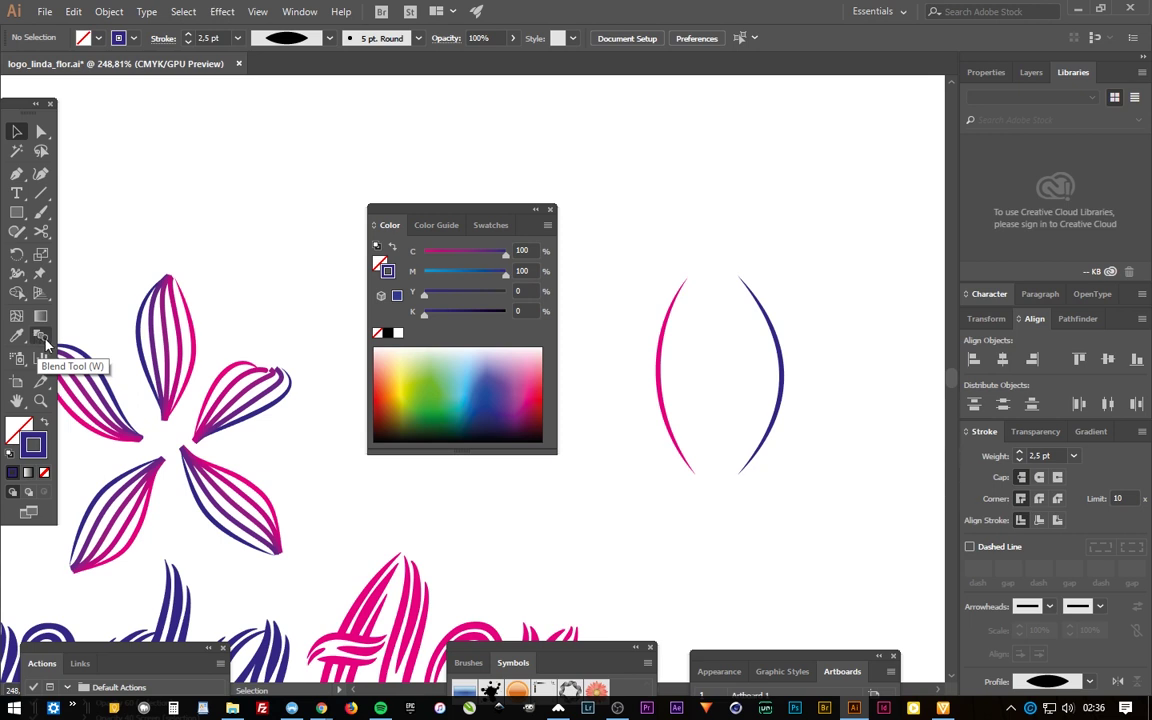
Blend the blue right arc into the pink left arc with the Blend Tool
{"action": "left_click", "coordinate": [40, 338]}
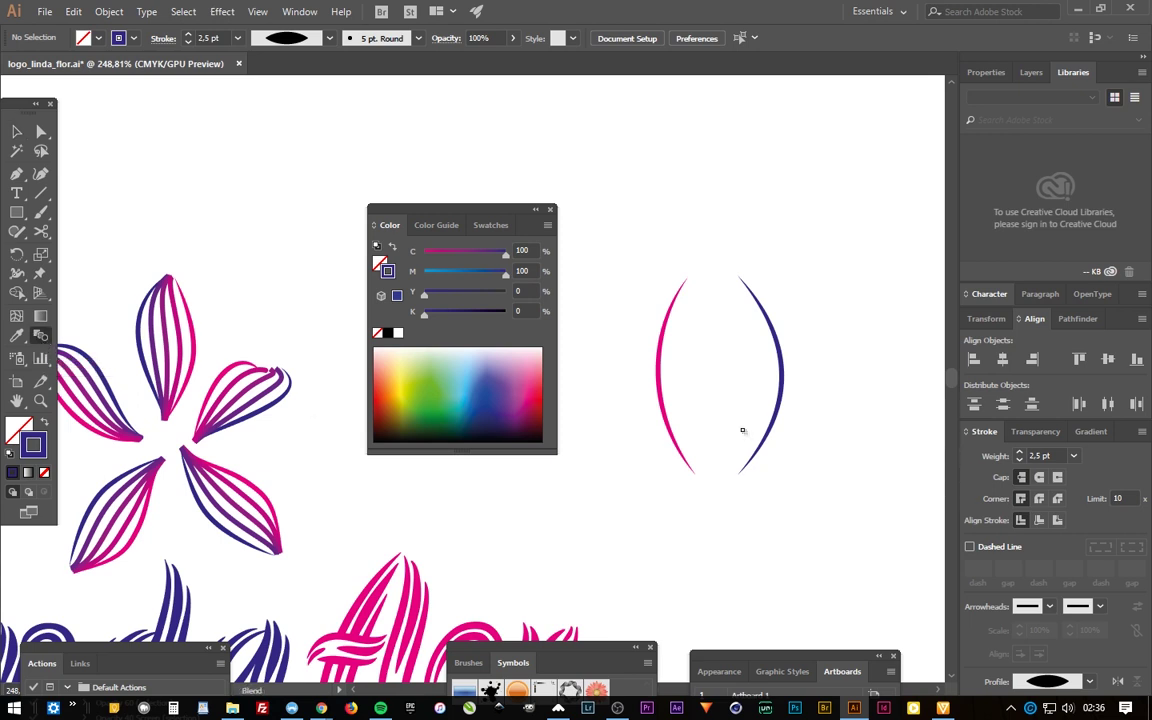
{"action": "left_click", "coordinate": [782, 381]}
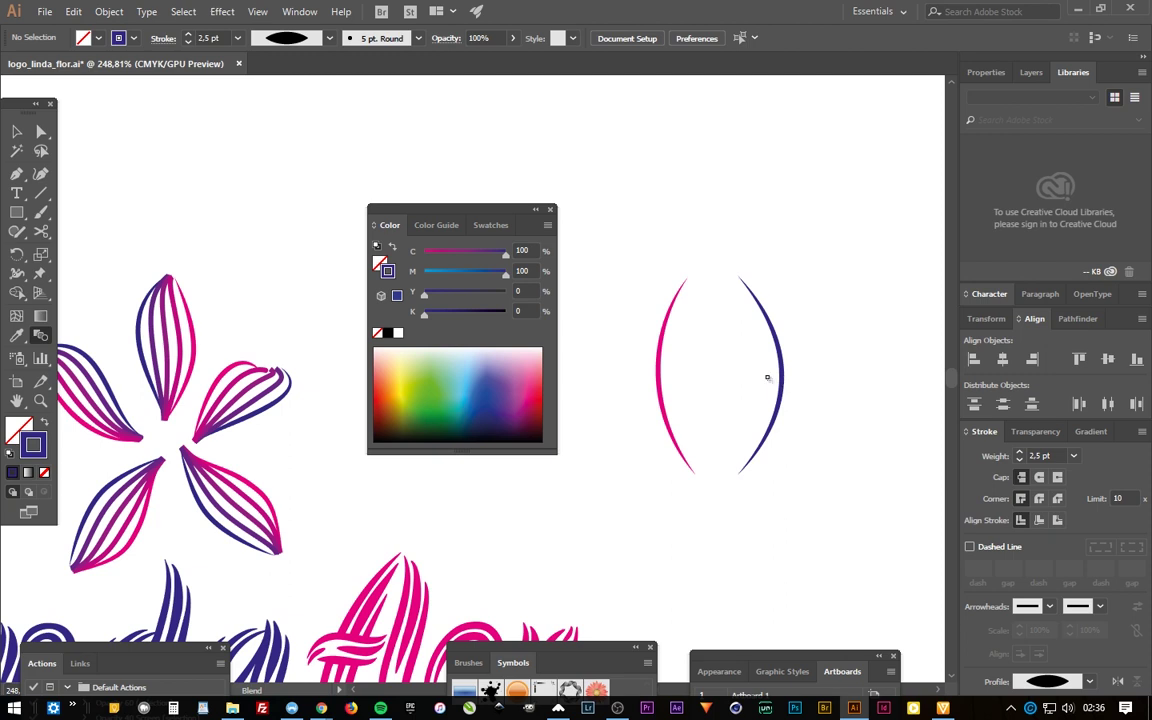
{"action": "left_click", "coordinate": [657, 380]}
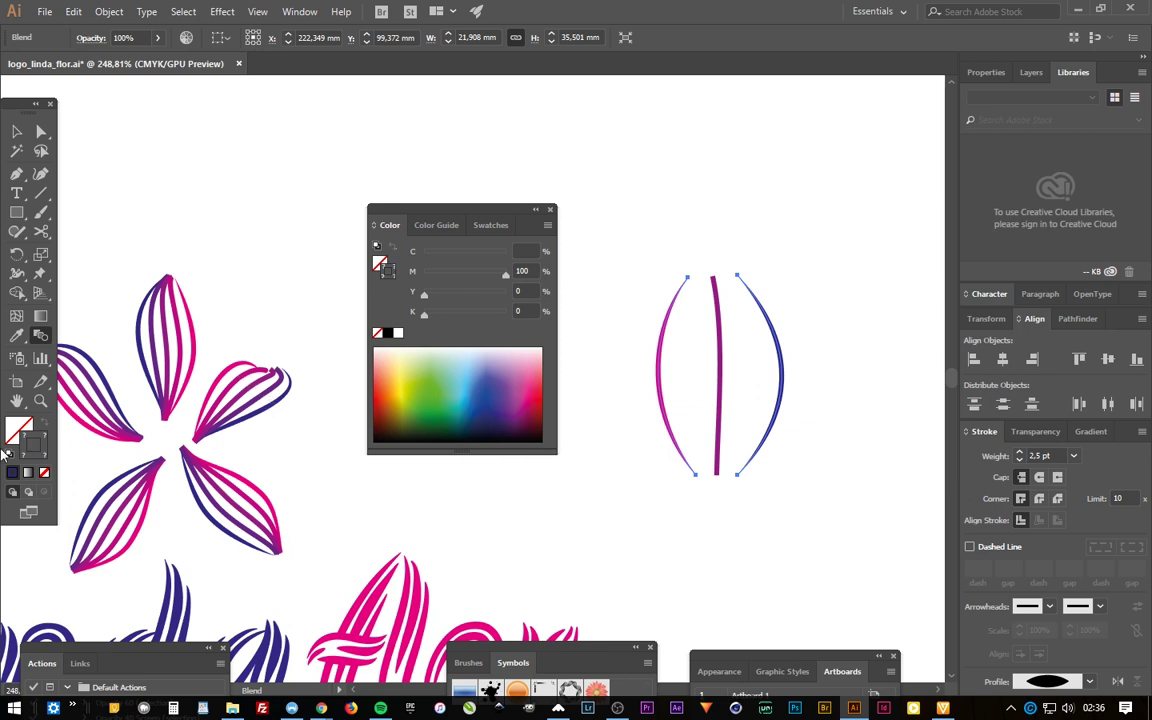
Set the blend to 3 Specified Steps, aligned to the path, with Preview on
{"action": "double_click", "coordinate": [38, 338]}
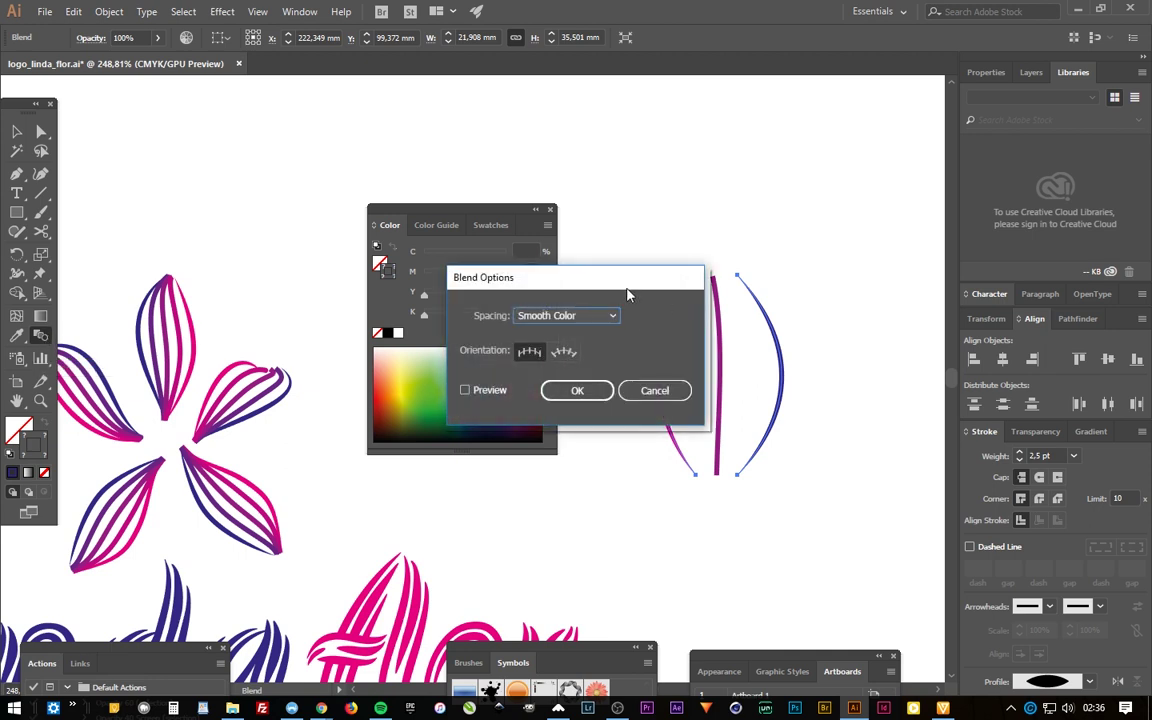
{"action": "left_click_drag", "start_coordinate": [625, 277], "coordinate": [516, 143]}
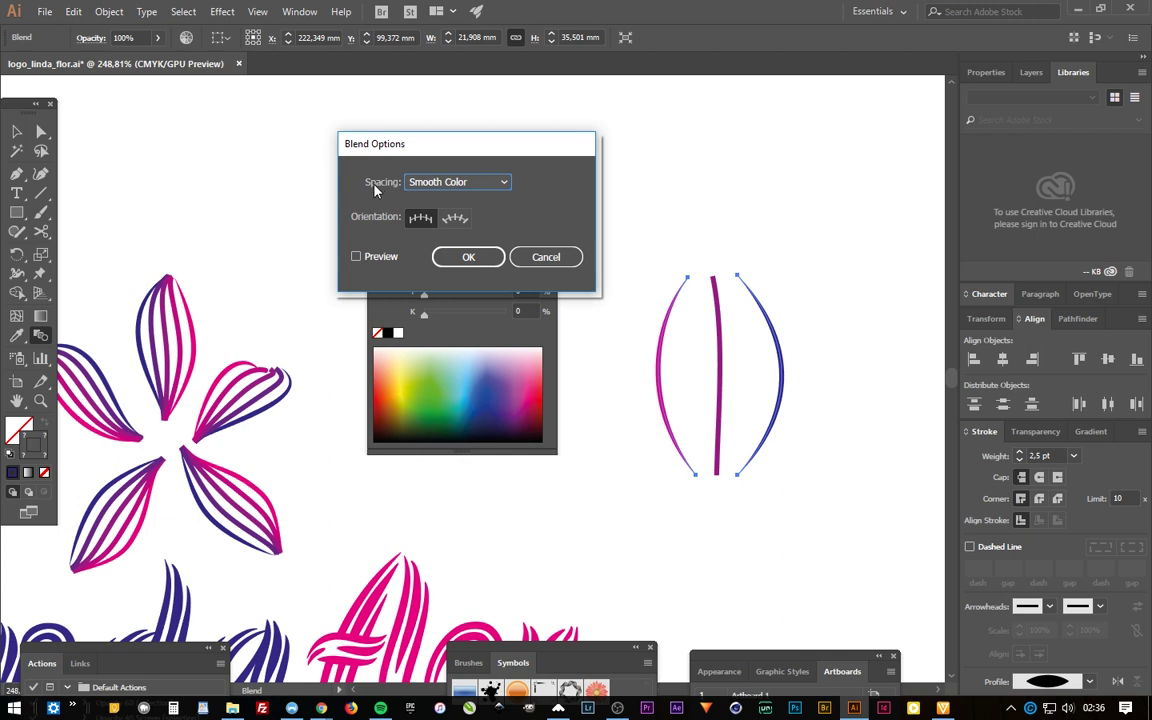
{"action": "left_click", "coordinate": [455, 220]}
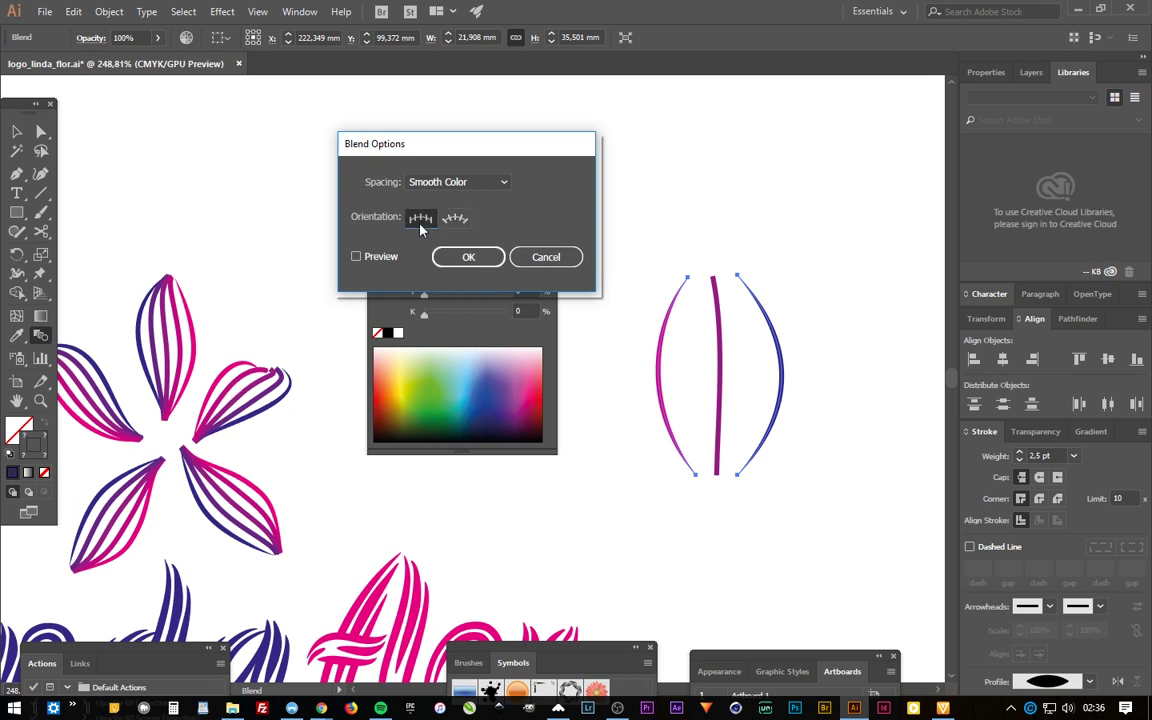
{"action": "left_click", "coordinate": [421, 222]}
{"action": "left_click", "coordinate": [457, 220]}
{"action": "left_click", "coordinate": [372, 262]}
{"action": "left_click", "coordinate": [424, 220]}
{"action": "left_click", "coordinate": [451, 220]}
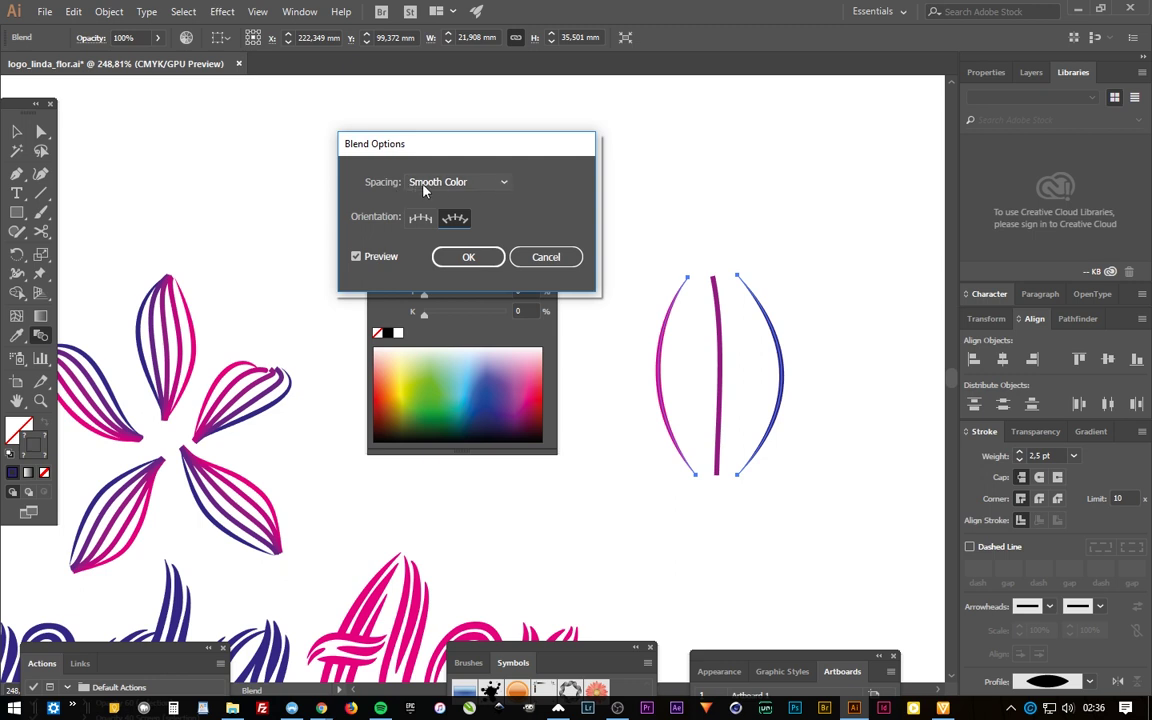
{"action": "left_click", "coordinate": [496, 186]}
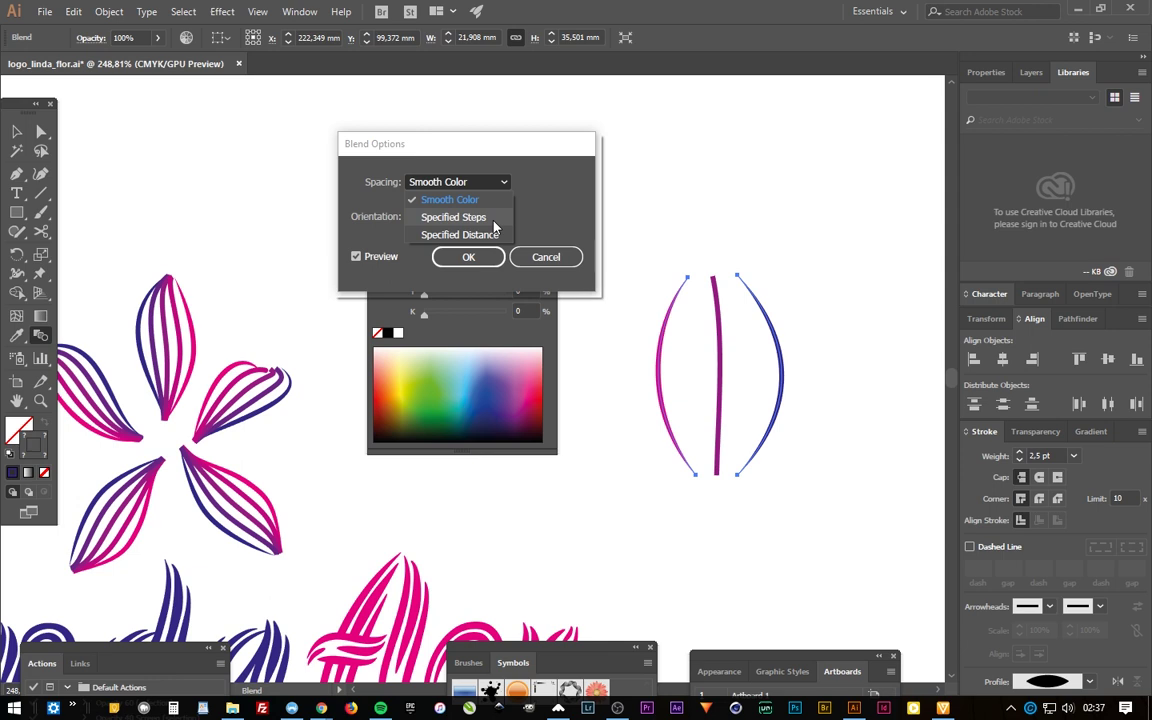
{"action": "left_click", "coordinate": [493, 219]}
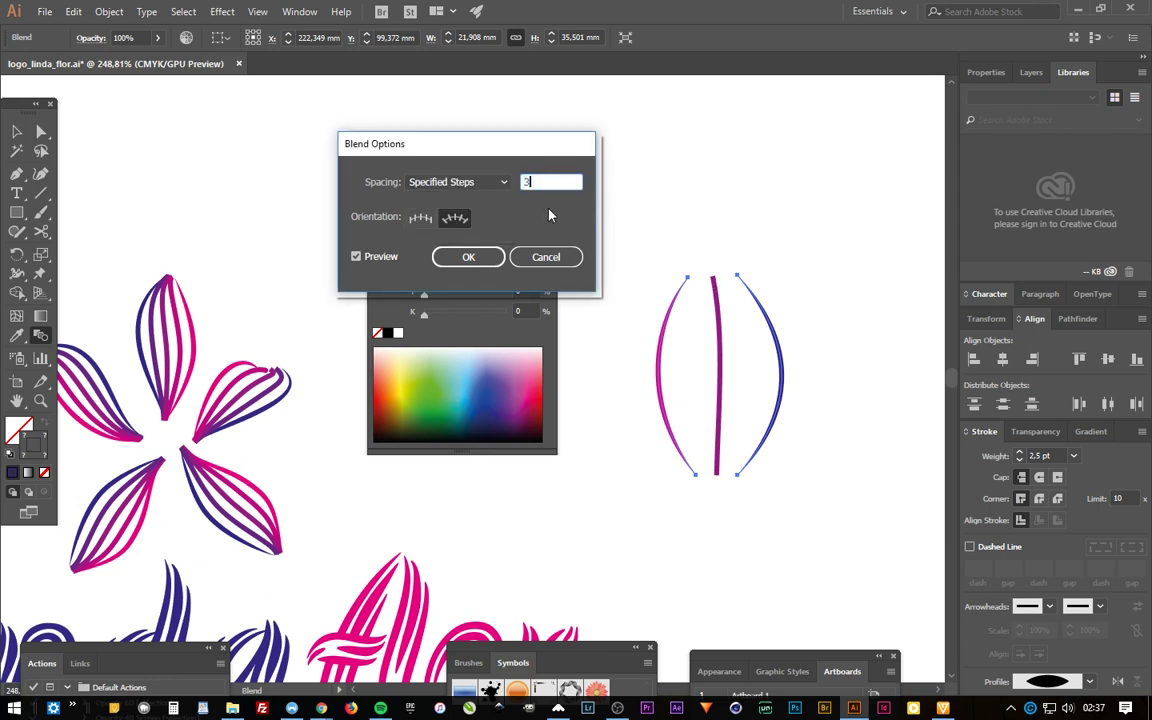
{"action": "type", "text": "3"}
{"action": "left_click", "coordinate": [468, 257]}
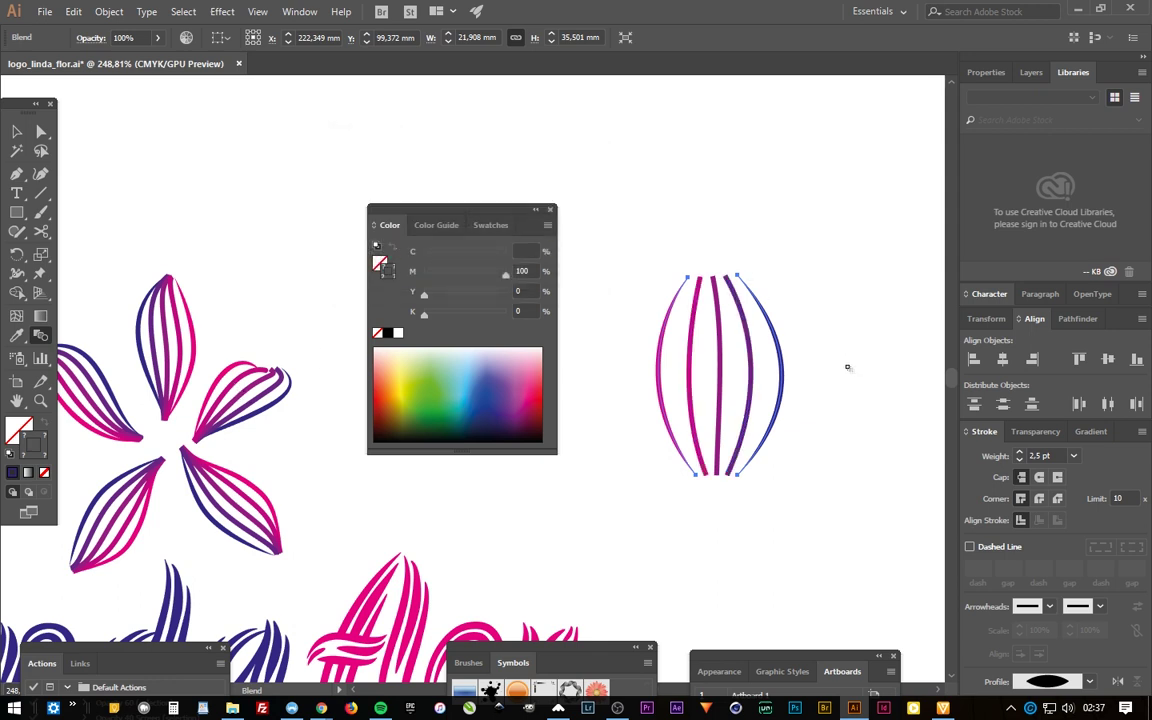
{"action": "left_click", "coordinate": [16, 132]}
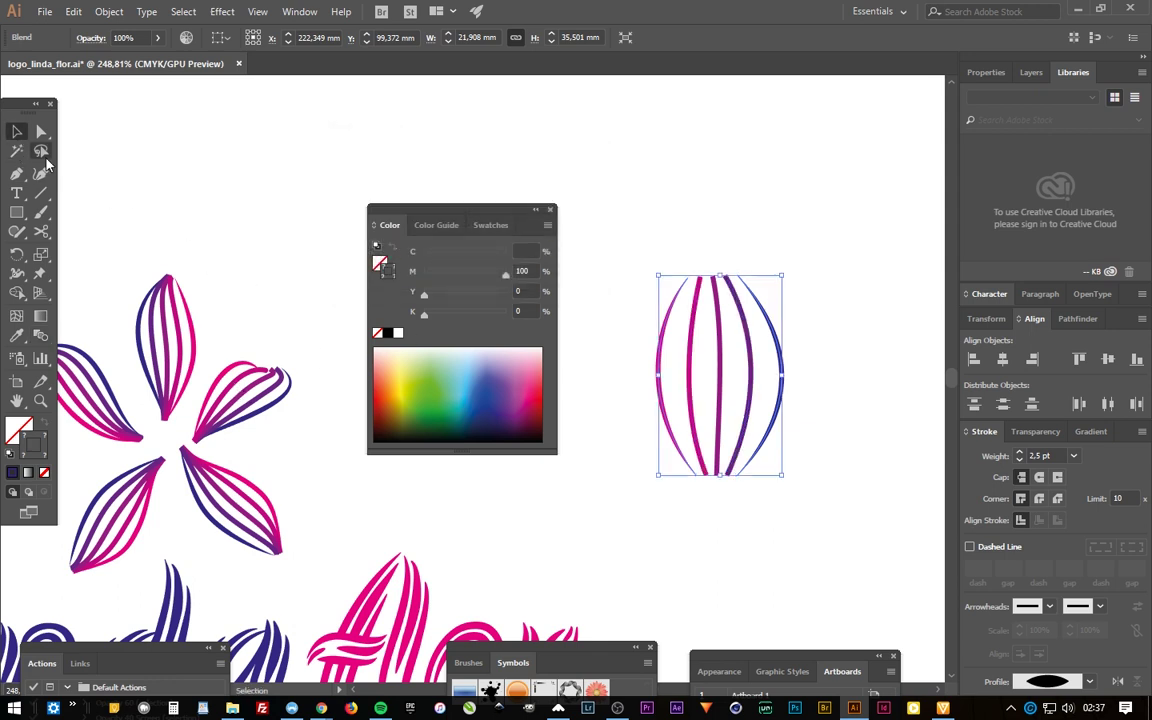
Move the magenta arc's top and bottom anchors with Direct Selection to reshape the petal
{"action": "left_click", "coordinate": [848, 250]}
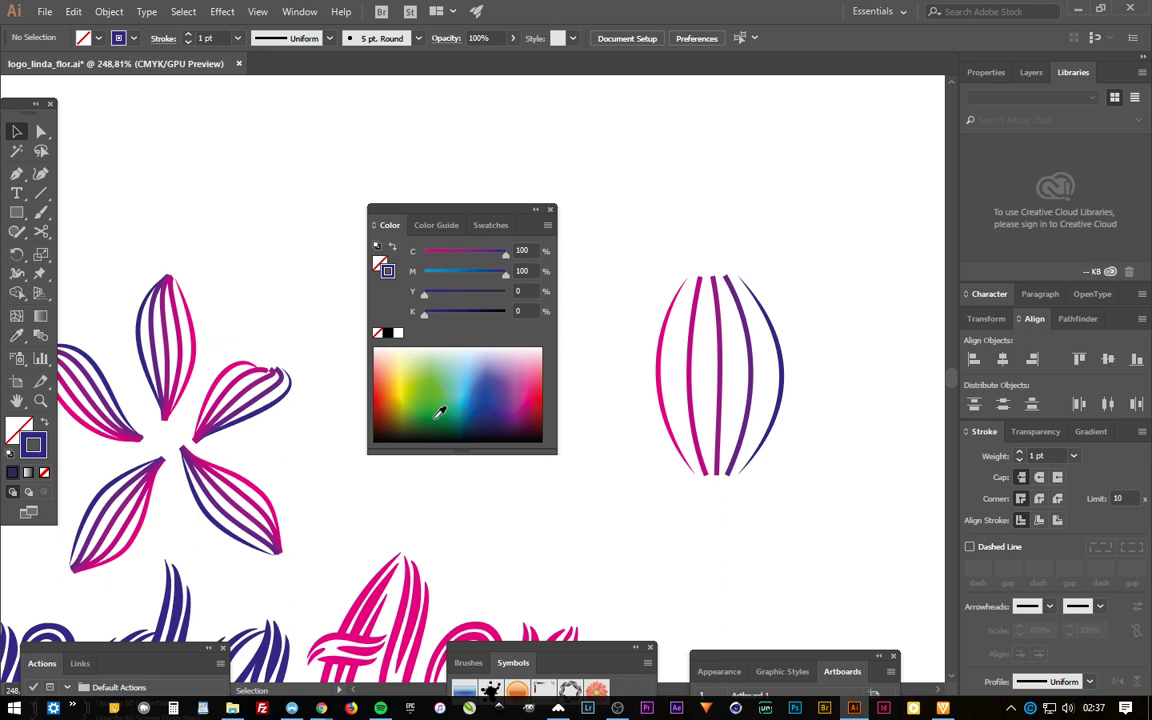
{"action": "key", "text": "a"}
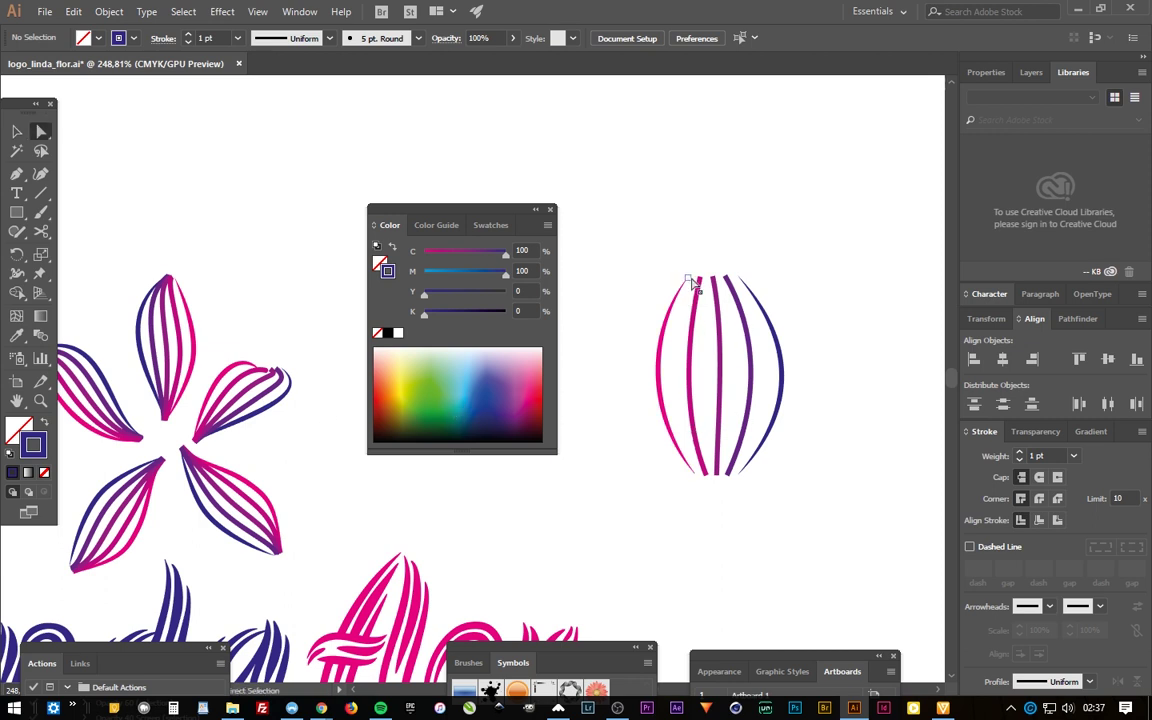
{"action": "left_click", "coordinate": [690, 280]}
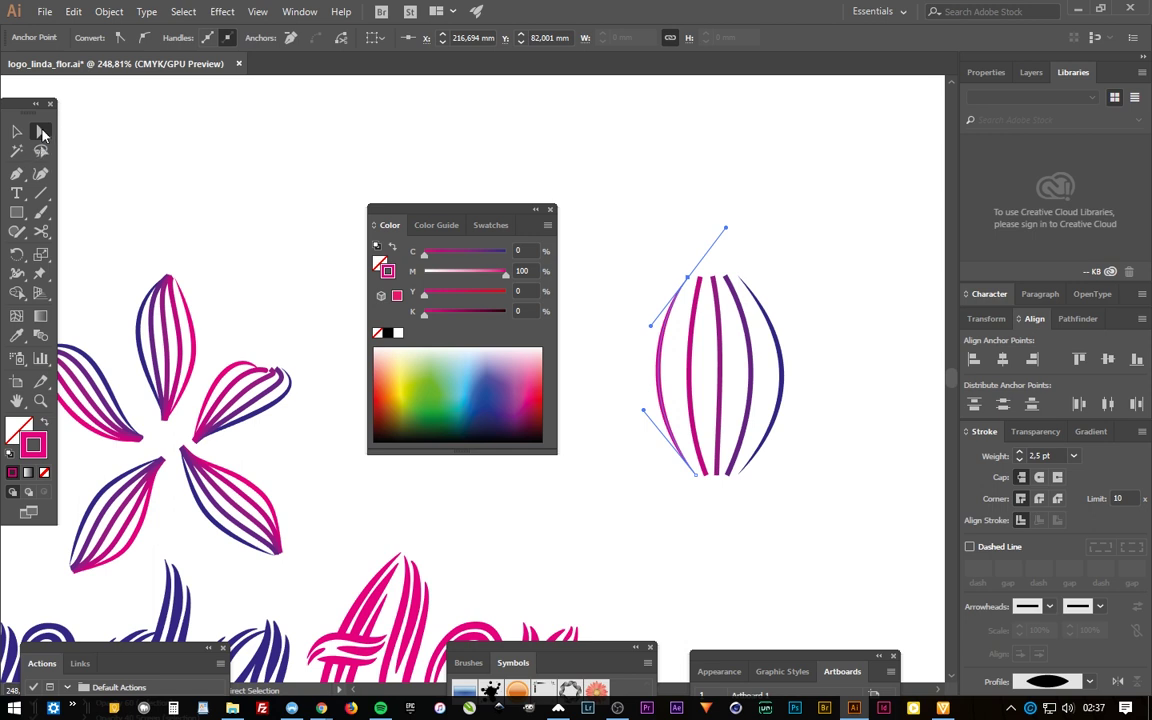
{"action": "left_click", "coordinate": [737, 275]}
{"action": "left_click", "coordinate": [687, 279]}
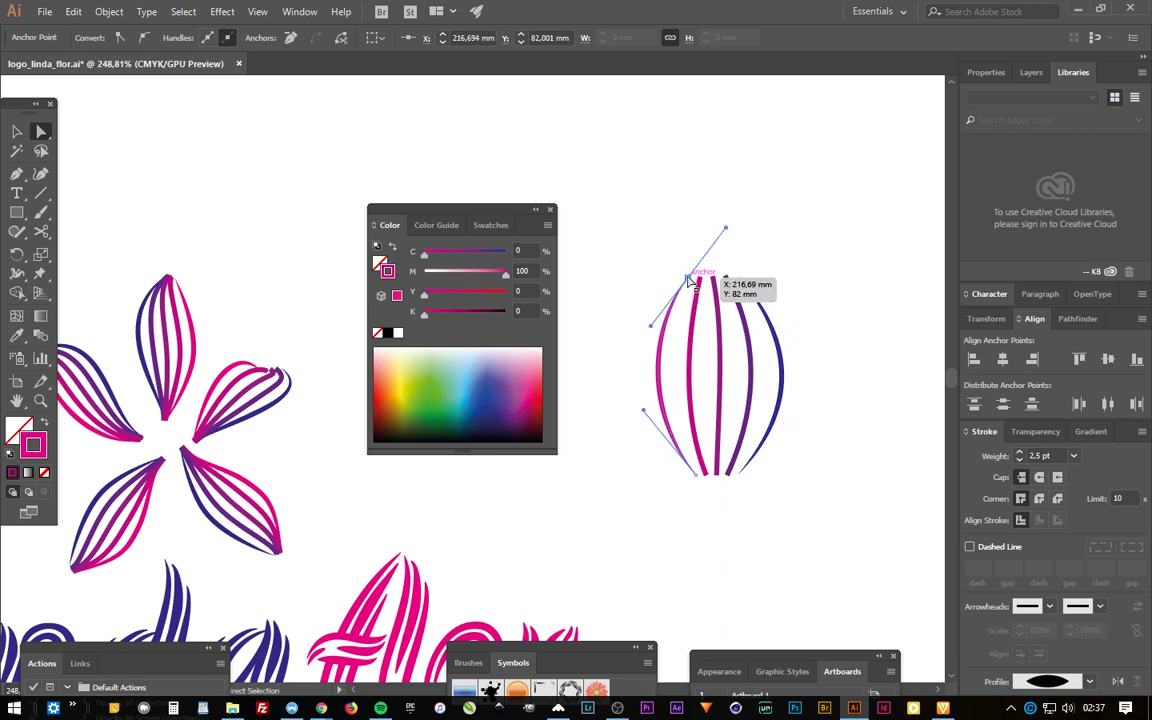
{"action": "left_click_drag", "start_coordinate": [689, 282], "coordinate": [732, 286]}
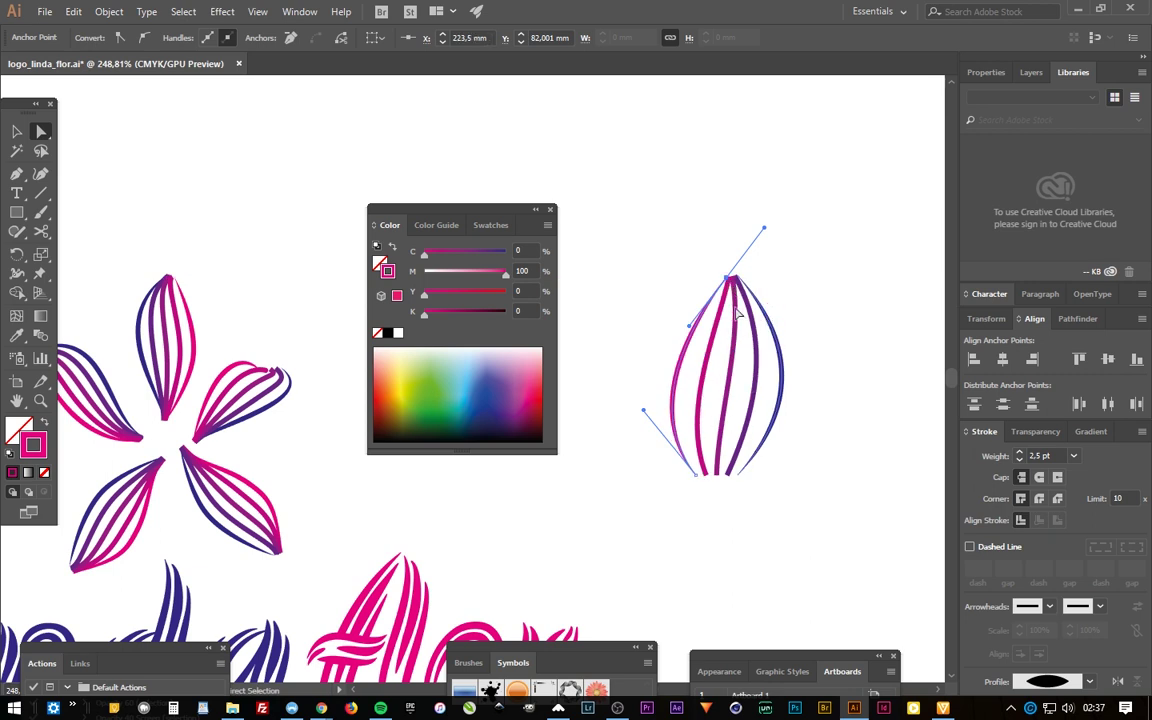
{"action": "left_click_drag", "start_coordinate": [697, 478], "coordinate": [711, 487]}
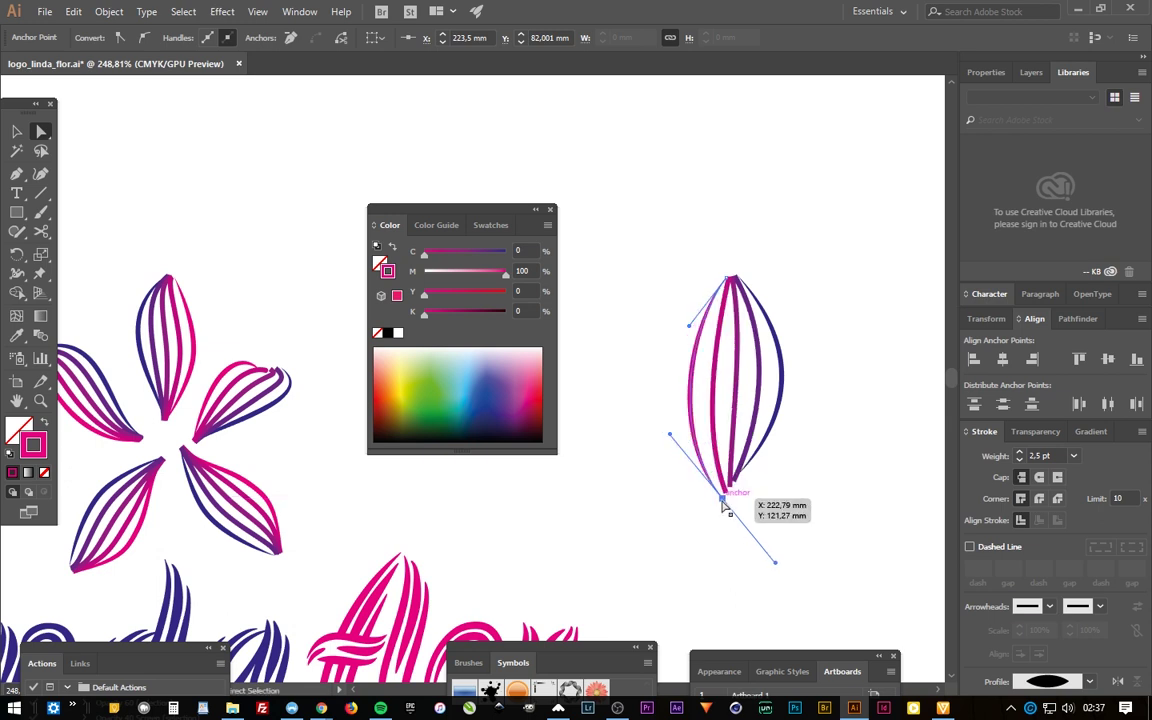
{"action": "left_click_drag", "start_coordinate": [711, 487], "coordinate": [723, 497]}
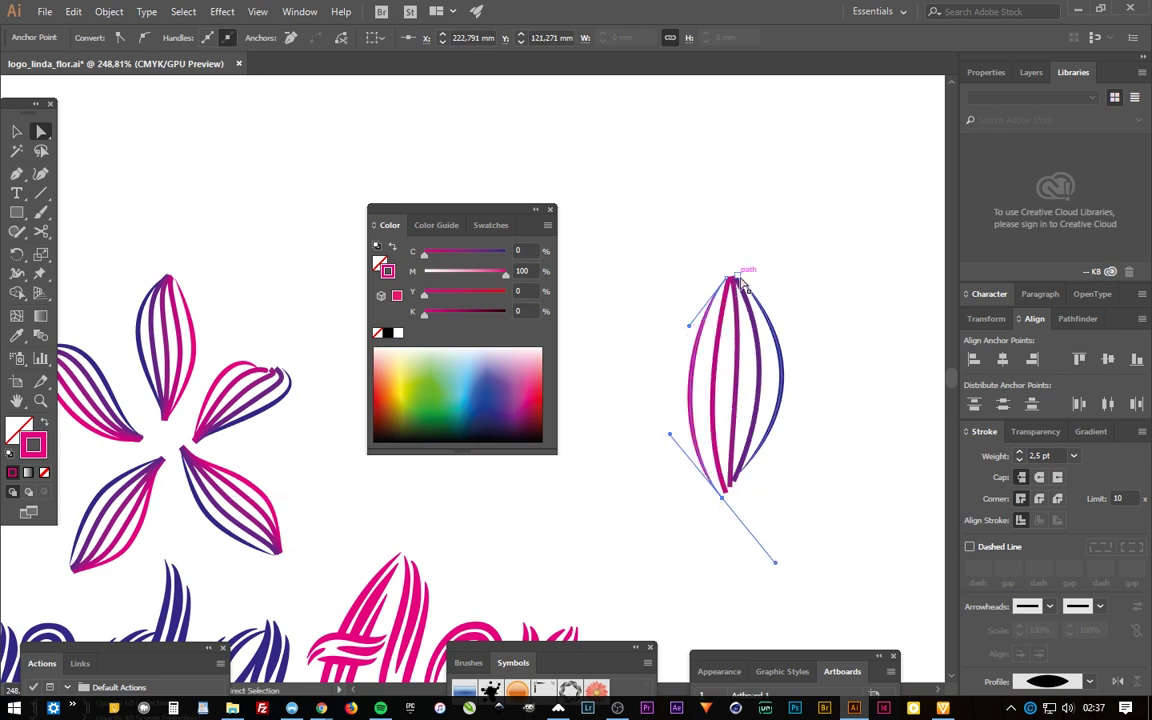
{"action": "left_click_drag", "start_coordinate": [730, 280], "coordinate": [732, 257]}
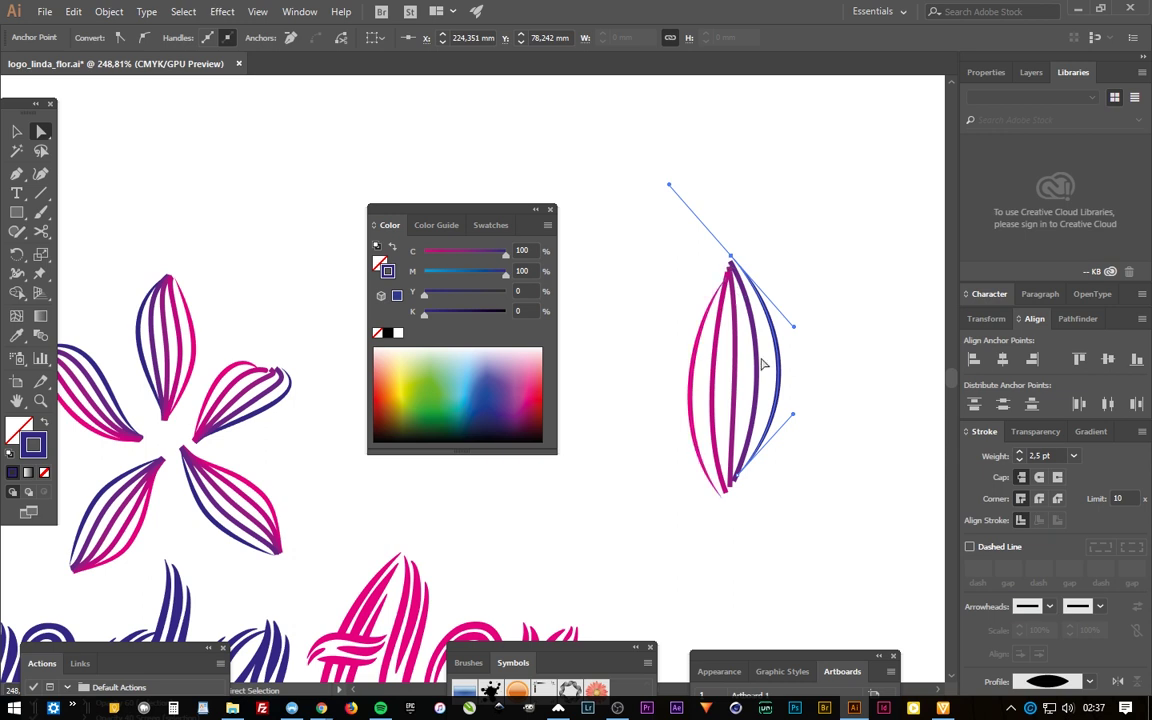
Adjust the petal's curve handles so its left side bends outward into a leaf shape
{"action": "mouse_move", "coordinate": [722, 500]}
{"action": "left_mouse_down"}
{"action": "mouse_move", "coordinate": [669, 437]}
{"action": "mouse_move", "coordinate": [757, 403]}
{"action": "mouse_move", "coordinate": [756, 362]}
{"action": "left_mouse_up"}
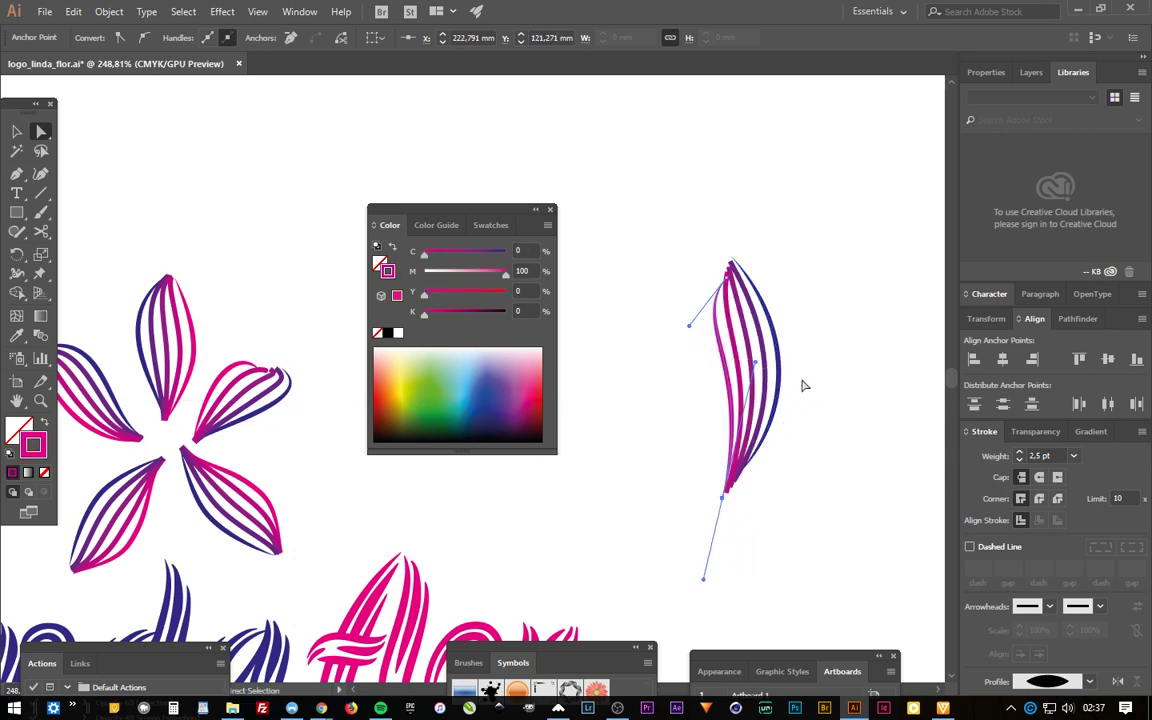
{"action": "left_click_drag", "start_coordinate": [690, 331], "coordinate": [636, 362]}
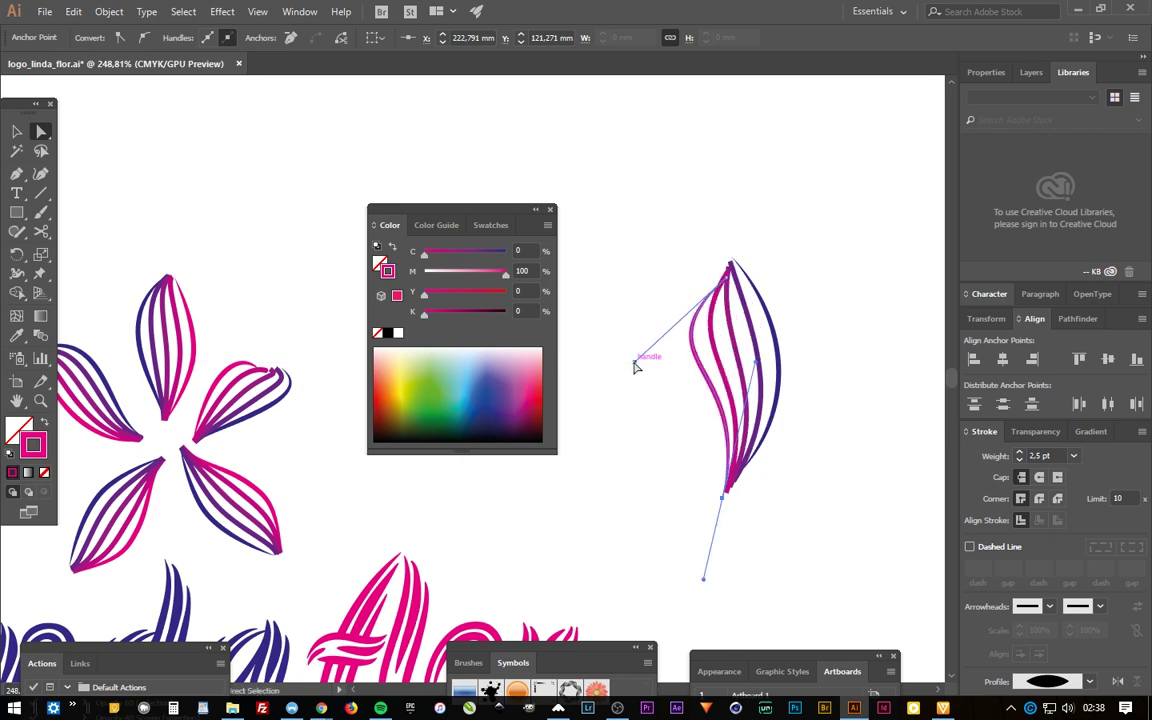
{"action": "left_click_drag", "start_coordinate": [729, 285], "coordinate": [726, 260]}
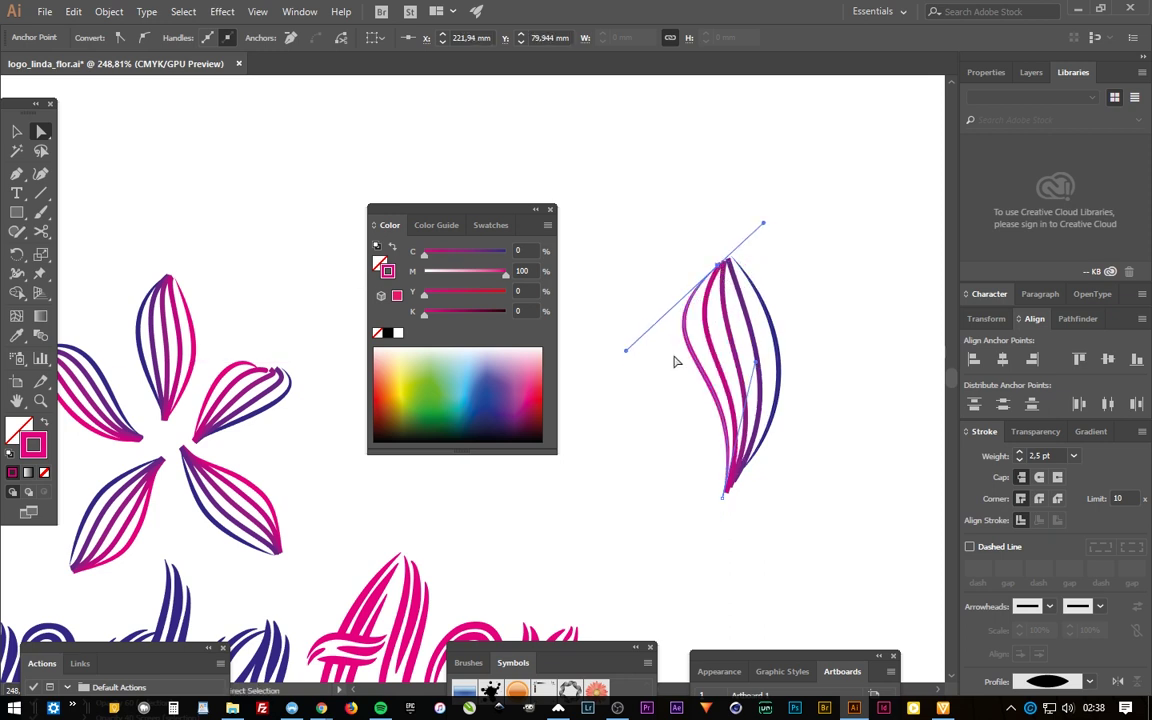
{"action": "left_click", "coordinate": [828, 337]}
{"action": "left_click", "coordinate": [717, 395]}
{"action": "left_click", "coordinate": [620, 297]}
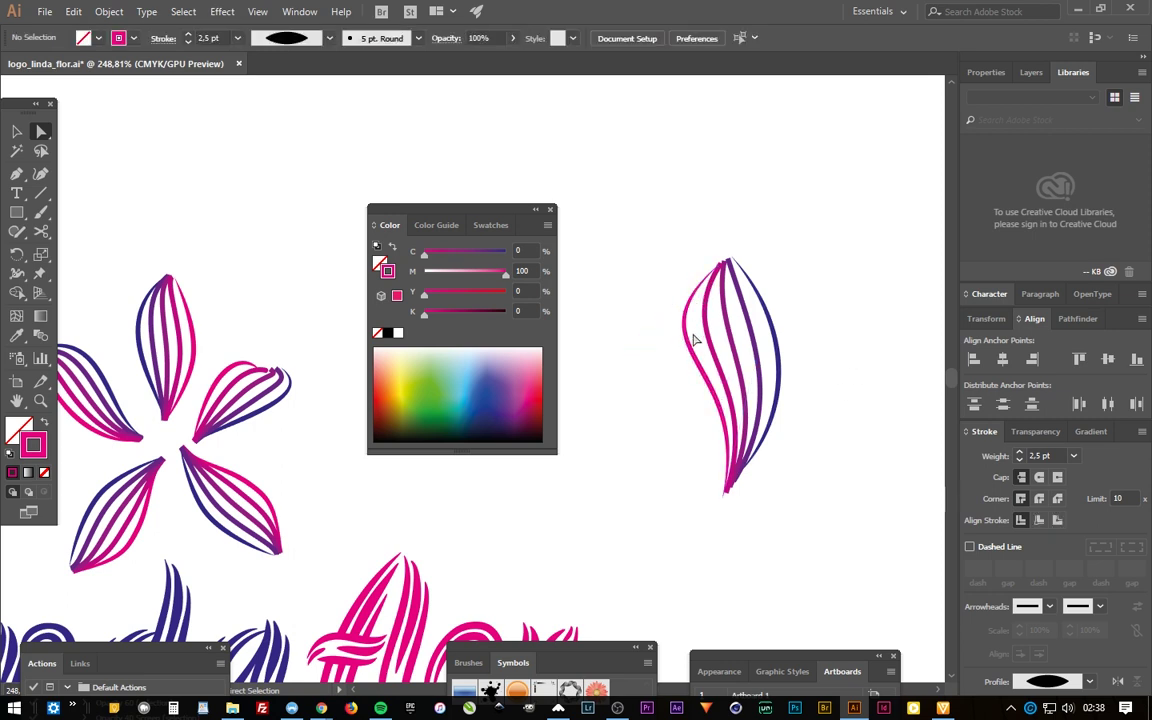
{"action": "left_click_drag", "start_coordinate": [694, 309], "coordinate": [628, 354]}
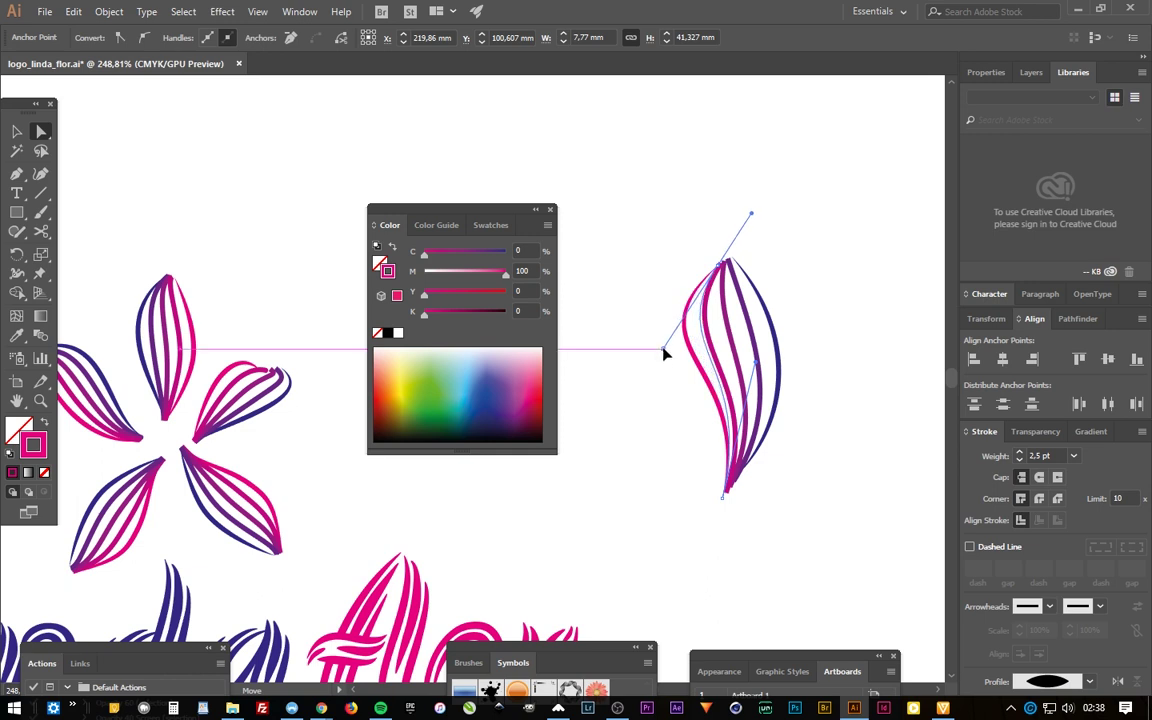
{"action": "left_click_drag", "start_coordinate": [639, 354], "coordinate": [658, 353]}
{"action": "left_click", "coordinate": [824, 370]}
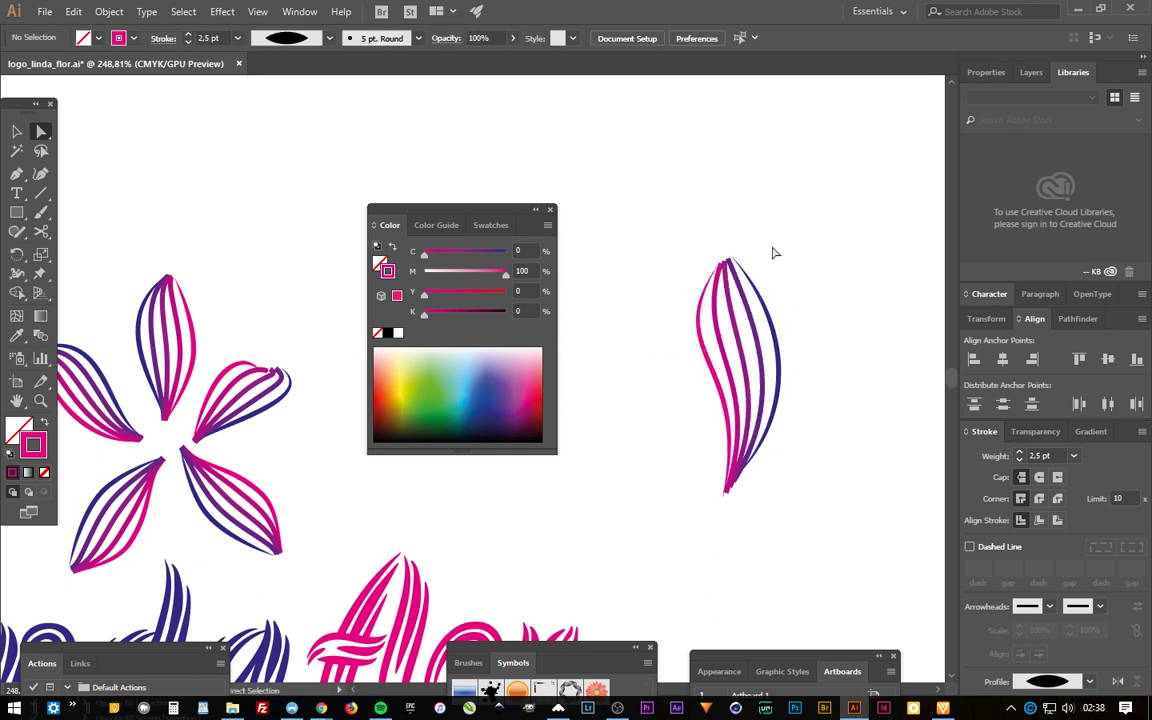
Drag the striped petal blend down-right to sit beside the linda flor logo
{"action": "key", "text": "v"}
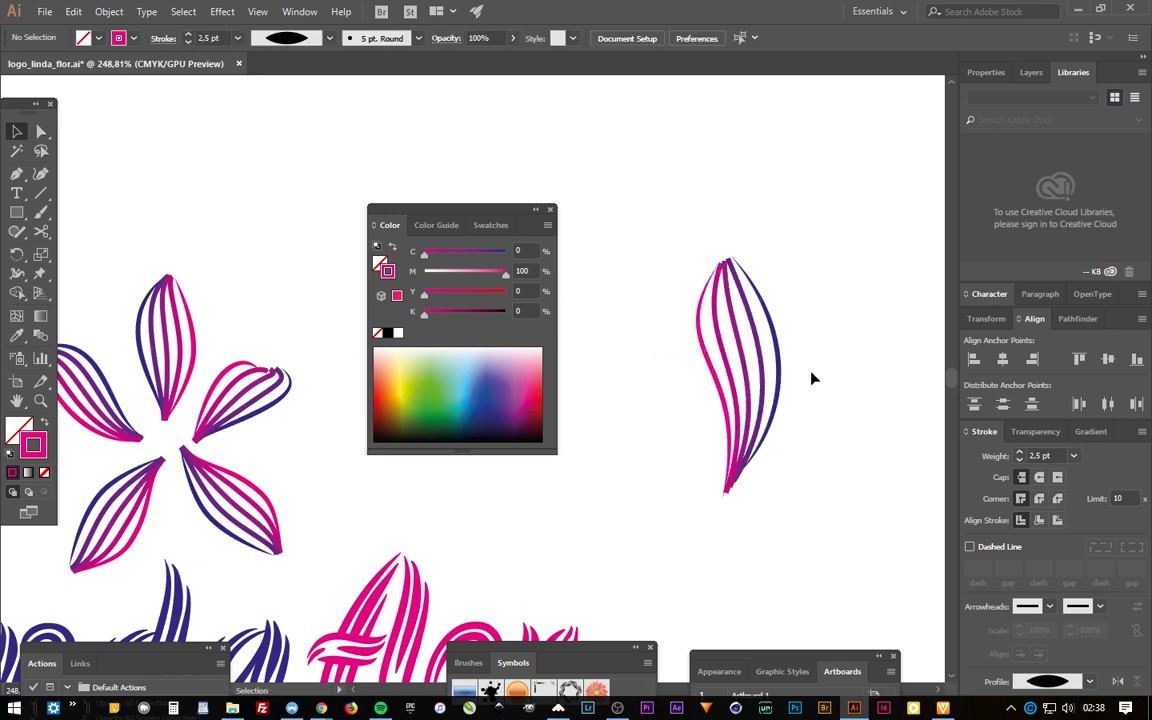
{"action": "left_click", "coordinate": [759, 390]}
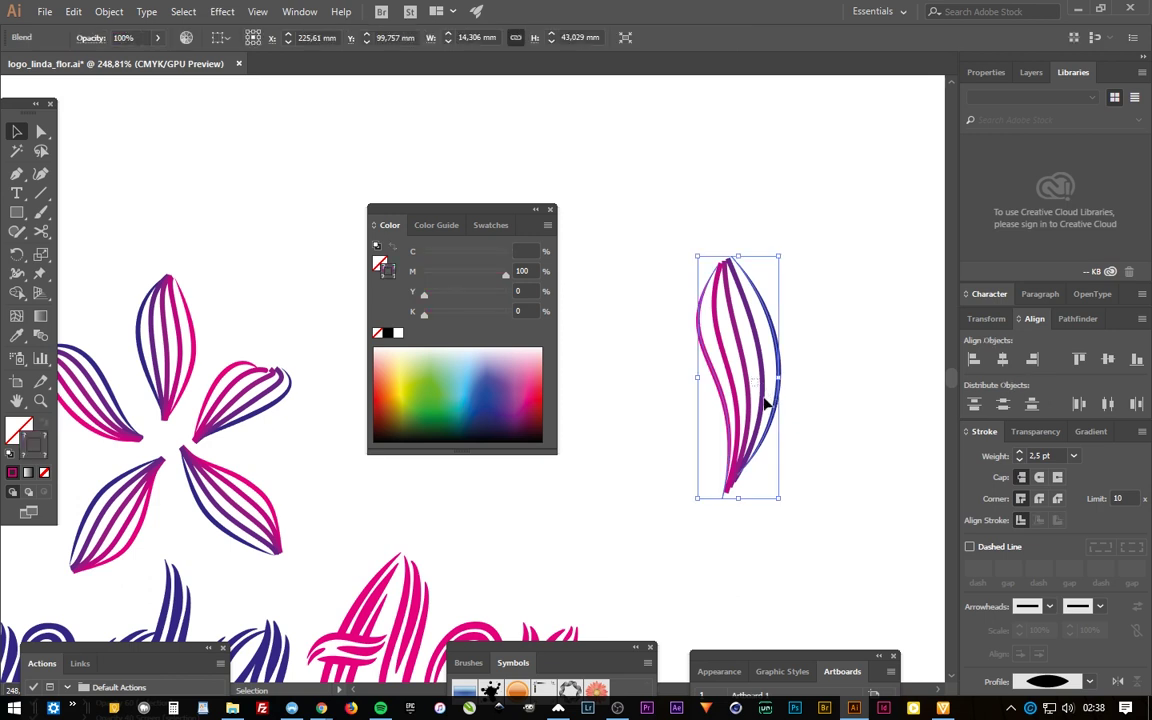
{"action": "key", "text": "Tab"}
{"action": "left_click", "coordinate": [805, 424]}
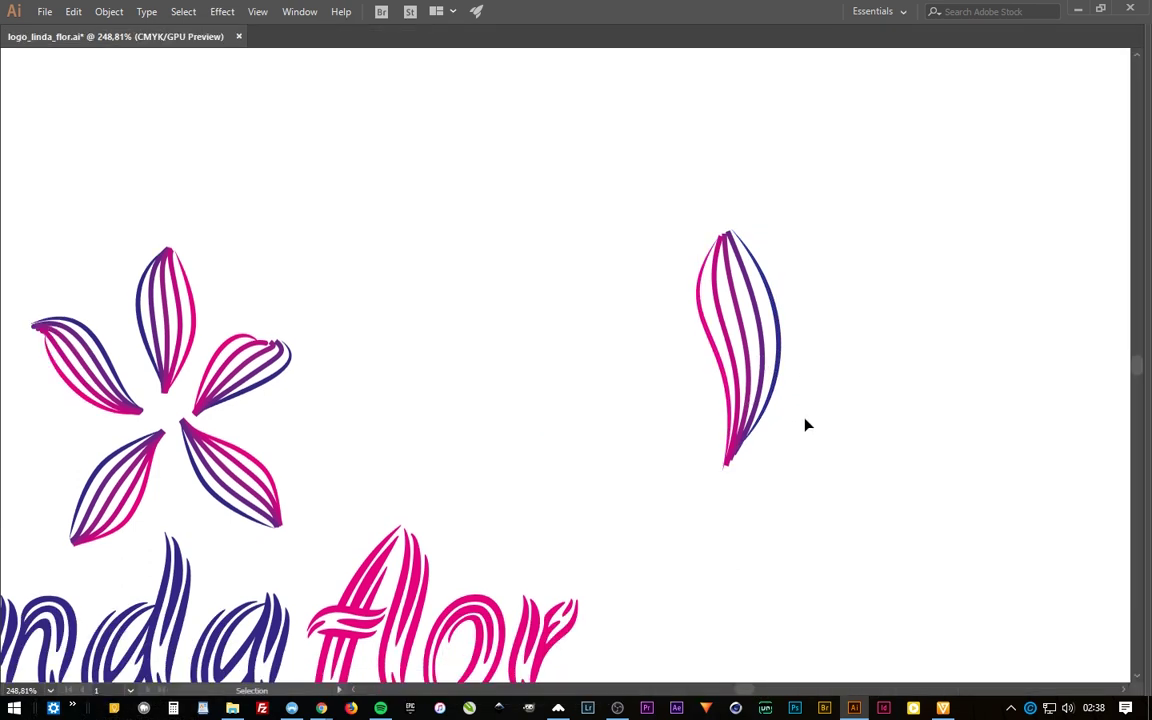
{"action": "scroll", "coordinate": [780, 430], "scroll_direction": "down", "scroll_amount": 1}
{"action": "scroll", "coordinate": [751, 449], "scroll_direction": "down", "scroll_amount": 1}
{"action": "scroll", "coordinate": [751, 449], "scroll_direction": "down", "scroll_amount": 1}
{"action": "scroll", "coordinate": [733, 406], "scroll_direction": "up", "scroll_amount": 1}
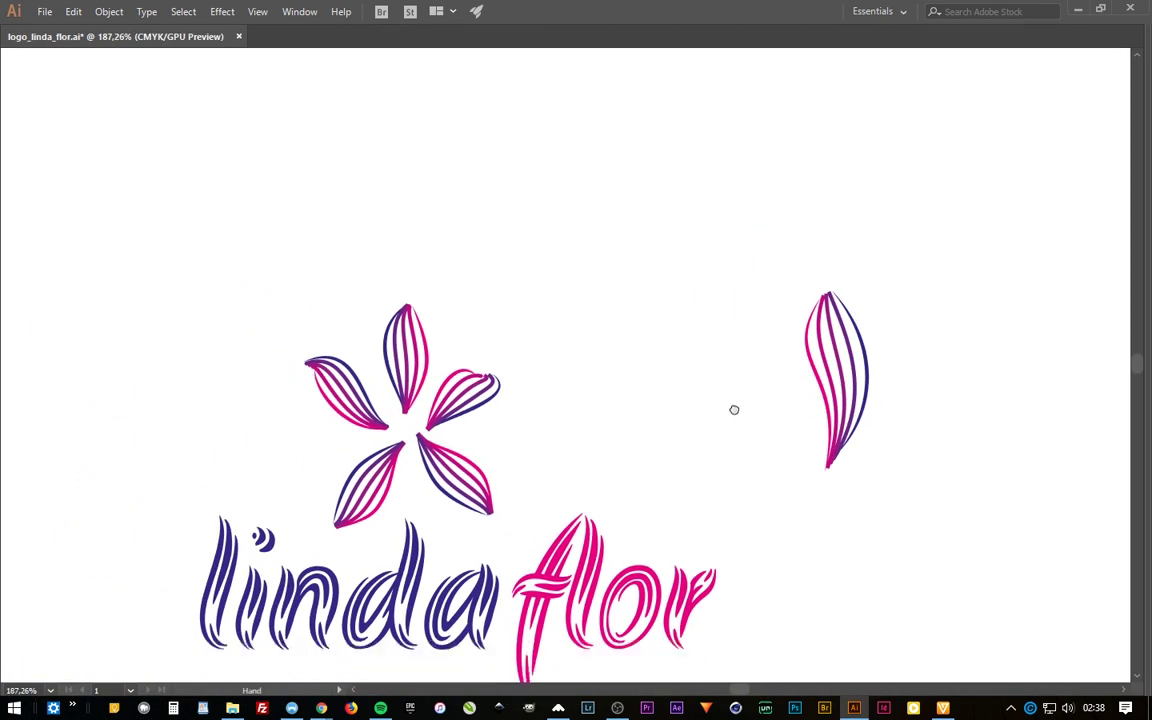
{"action": "scroll", "coordinate": [653, 334], "scroll_direction": "down", "scroll_amount": 2}
{"action": "scroll", "coordinate": [744, 330], "scroll_direction": "down", "scroll_amount": 1}
{"action": "left_click_drag", "start_coordinate": [768, 310], "coordinate": [899, 456]}
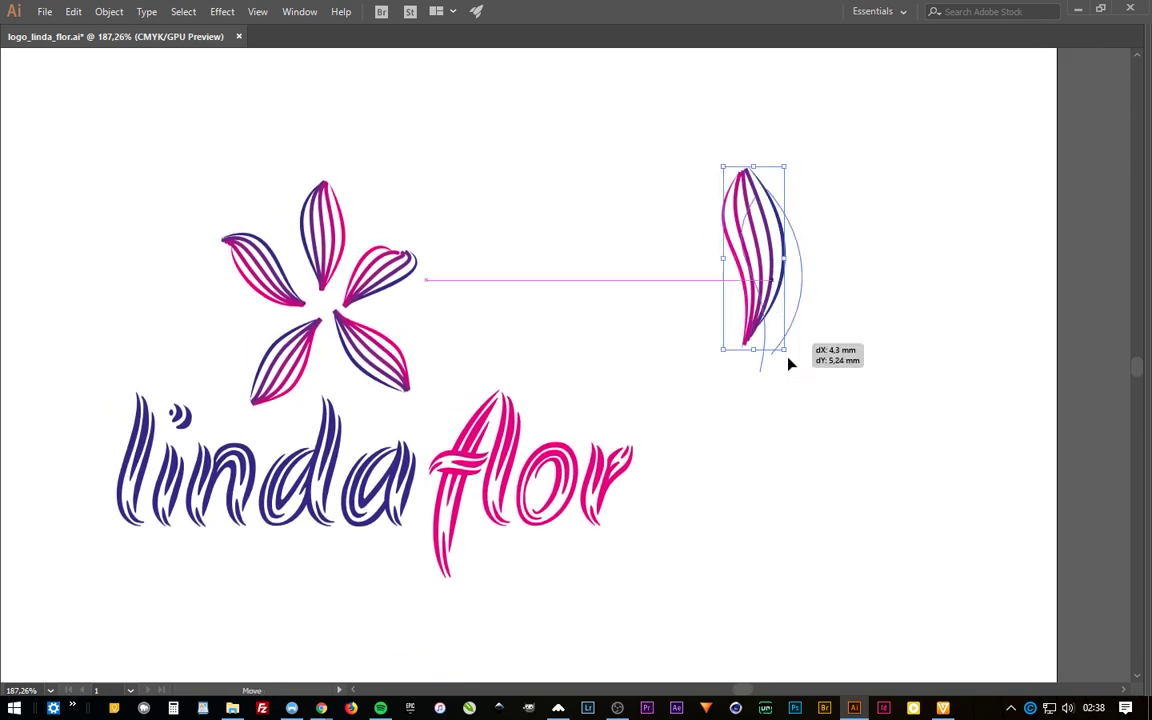
{"action": "key", "text": "Tab"}
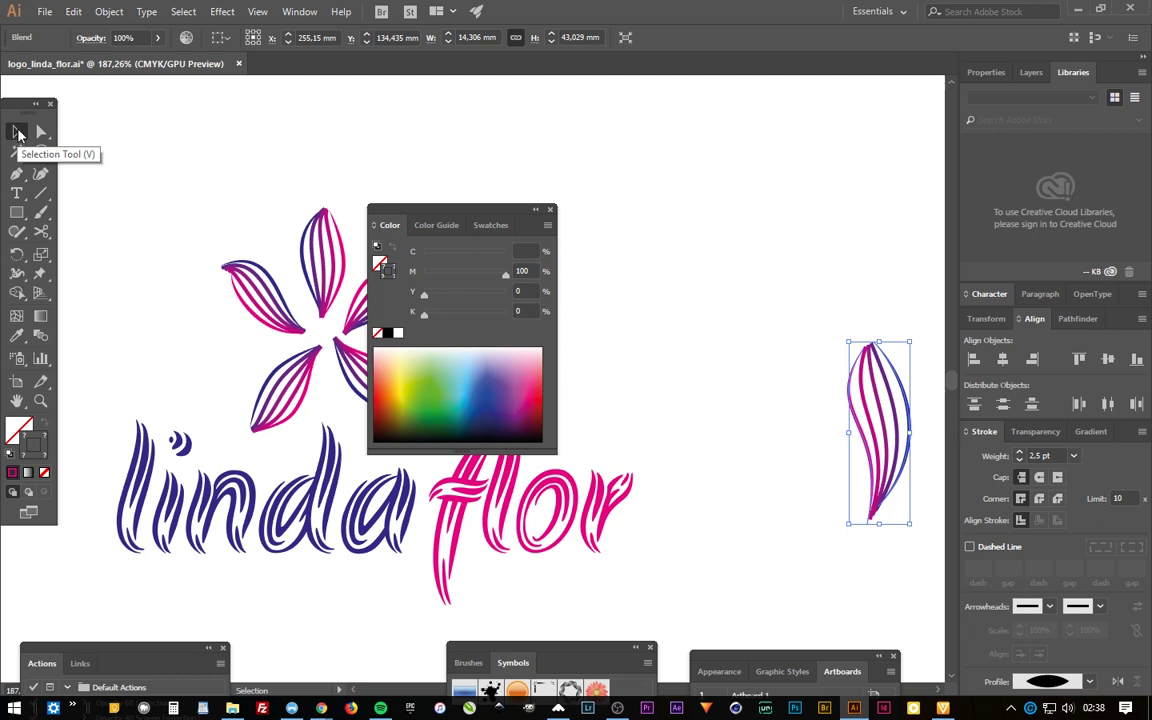
{"action": "key", "text": "Tab"}
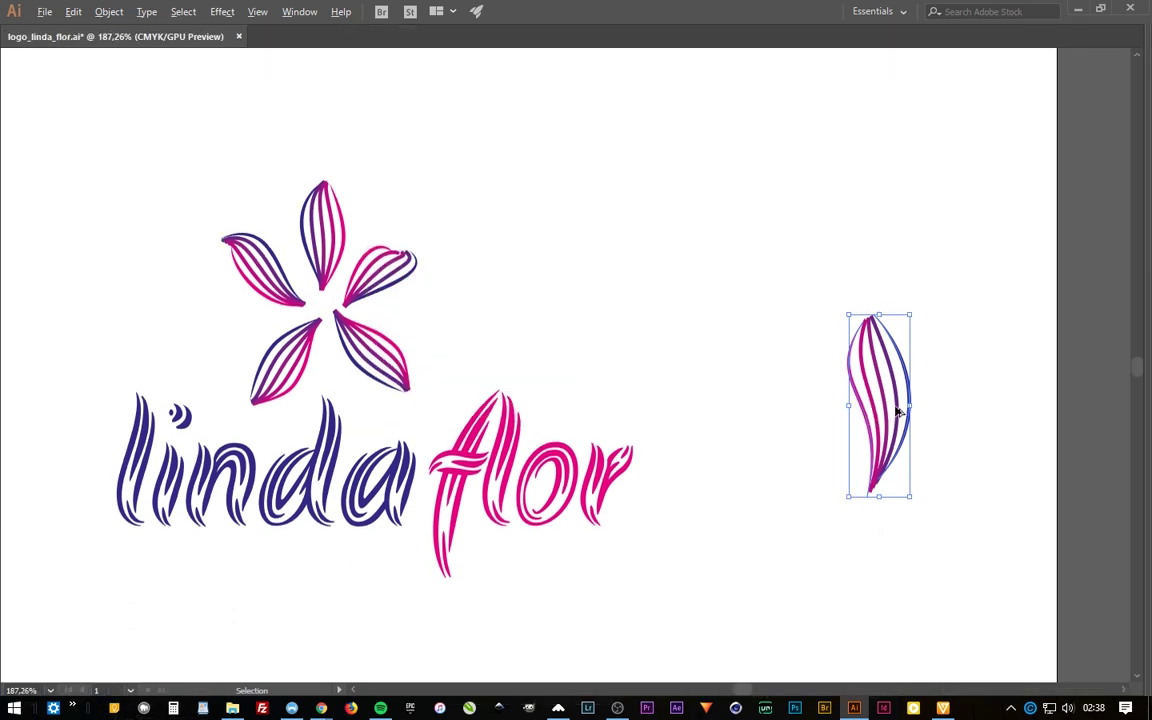
Duplicate the striped petal twice, rotating the copies to lie diagonally and point upward
{"action": "left_click_drag", "start_coordinate": [897, 411], "coordinate": [797, 397]}
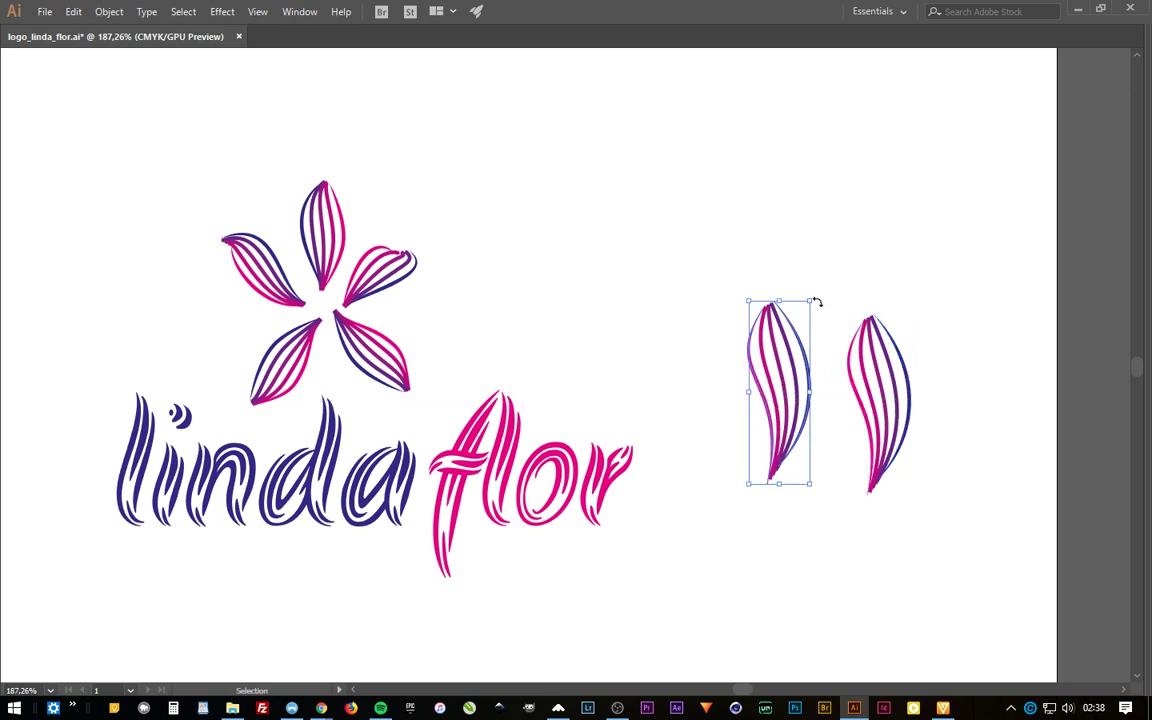
{"action": "mouse_move", "coordinate": [817, 301]}
{"action": "left_mouse_down"}
{"action": "mouse_move", "coordinate": [775, 385]}
{"action": "mouse_move", "coordinate": [769, 361]}
{"action": "left_mouse_up"}
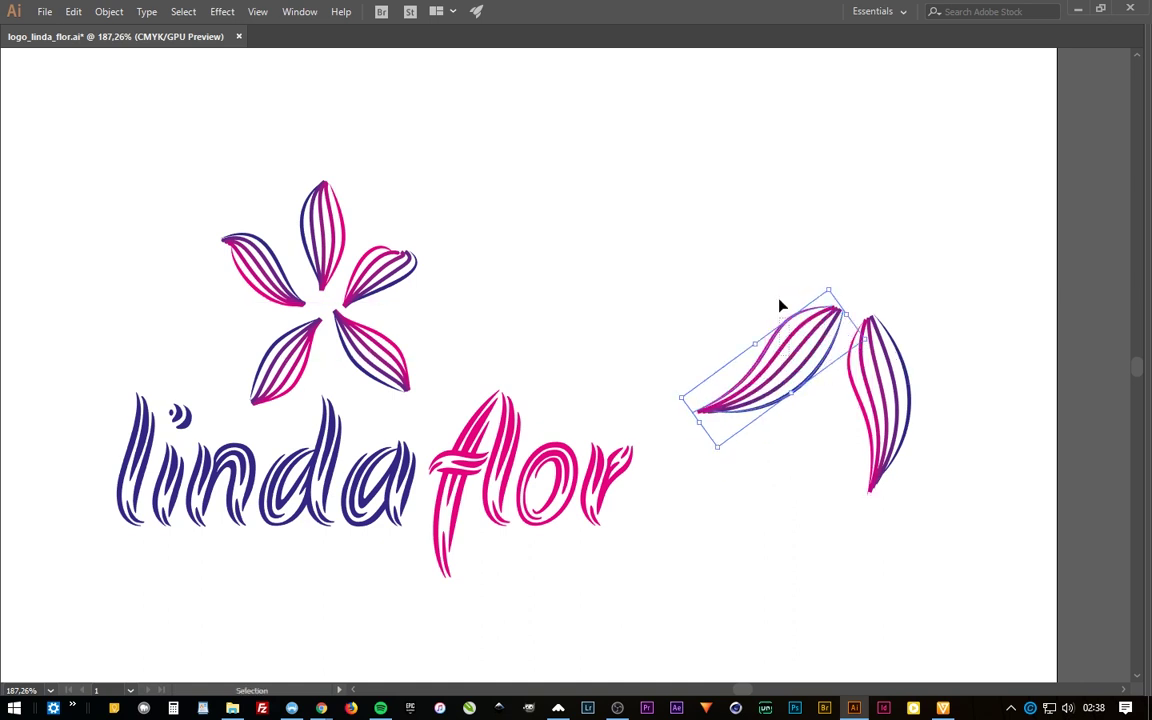
{"action": "mouse_move", "coordinate": [816, 341]}
{"action": "left_mouse_down"}
{"action": "mouse_move", "coordinate": [816, 206]}
{"action": "mouse_move", "coordinate": [836, 275]}
{"action": "mouse_move", "coordinate": [815, 285]}
{"action": "mouse_move", "coordinate": [892, 202]}
{"action": "mouse_move", "coordinate": [926, 262]}
{"action": "mouse_move", "coordinate": [855, 298]}
{"action": "left_mouse_up"}
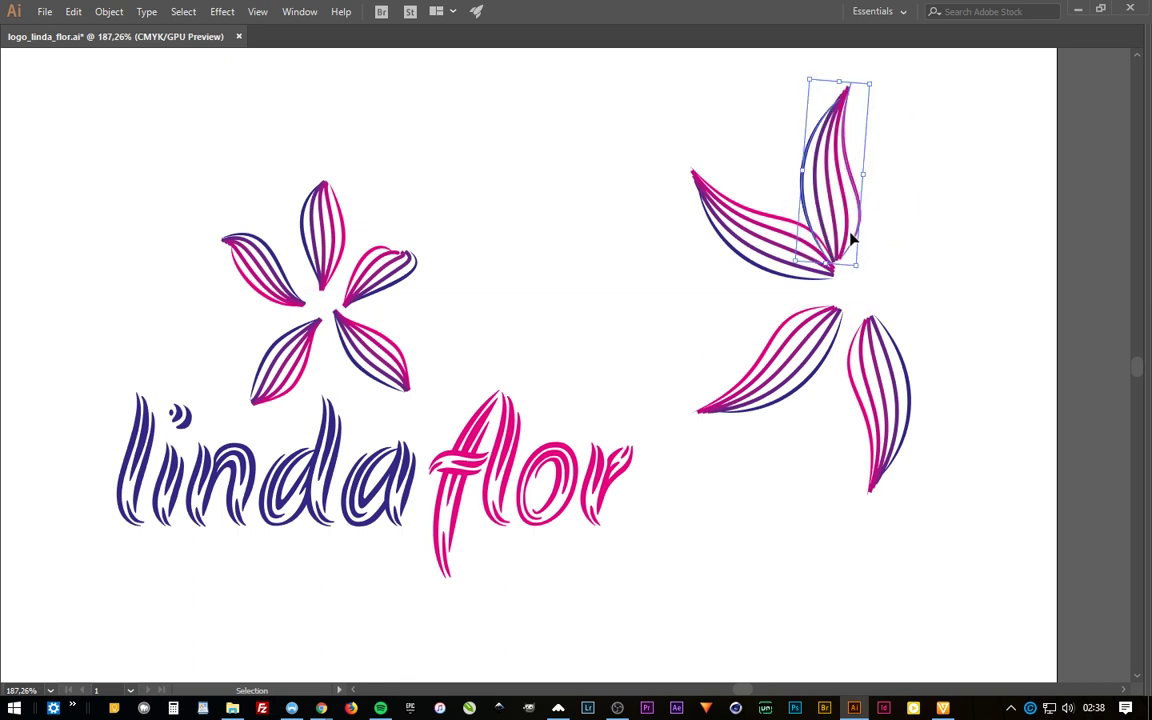
{"action": "mouse_move", "coordinate": [848, 235]}
{"action": "left_mouse_down"}
{"action": "mouse_move", "coordinate": [887, 237]}
{"action": "mouse_move", "coordinate": [894, 267]}
{"action": "mouse_move", "coordinate": [869, 244]}
{"action": "mouse_move", "coordinate": [822, 270]}
{"action": "left_mouse_up"}
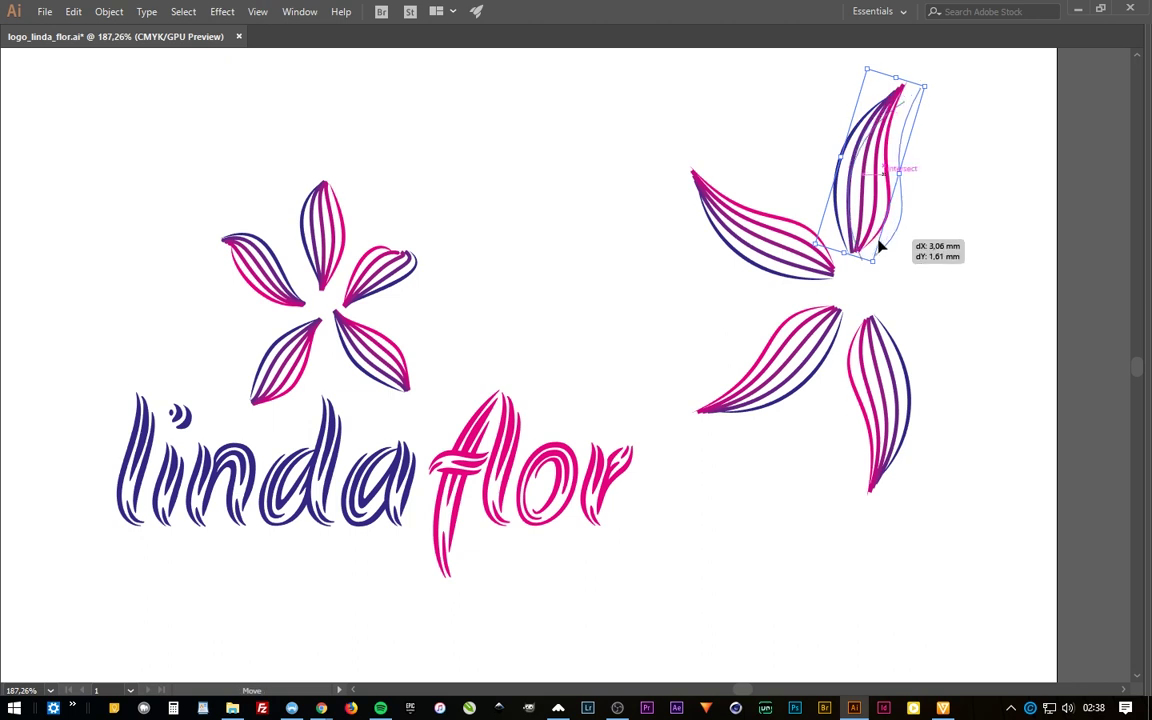
Tighten the petals around the centre and add a horizontal fifth petal to fill the gap
{"action": "left_click", "coordinate": [810, 278]}
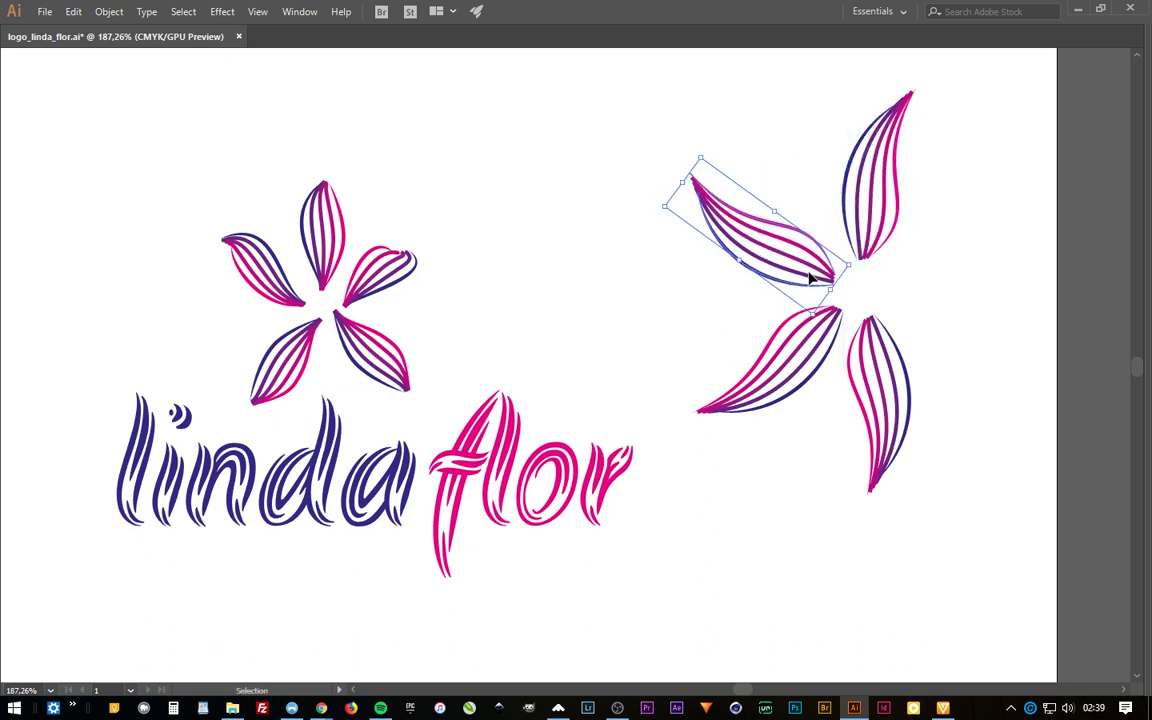
{"action": "left_click", "coordinate": [949, 275]}
{"action": "left_click_drag", "start_coordinate": [949, 275], "coordinate": [757, 283]}
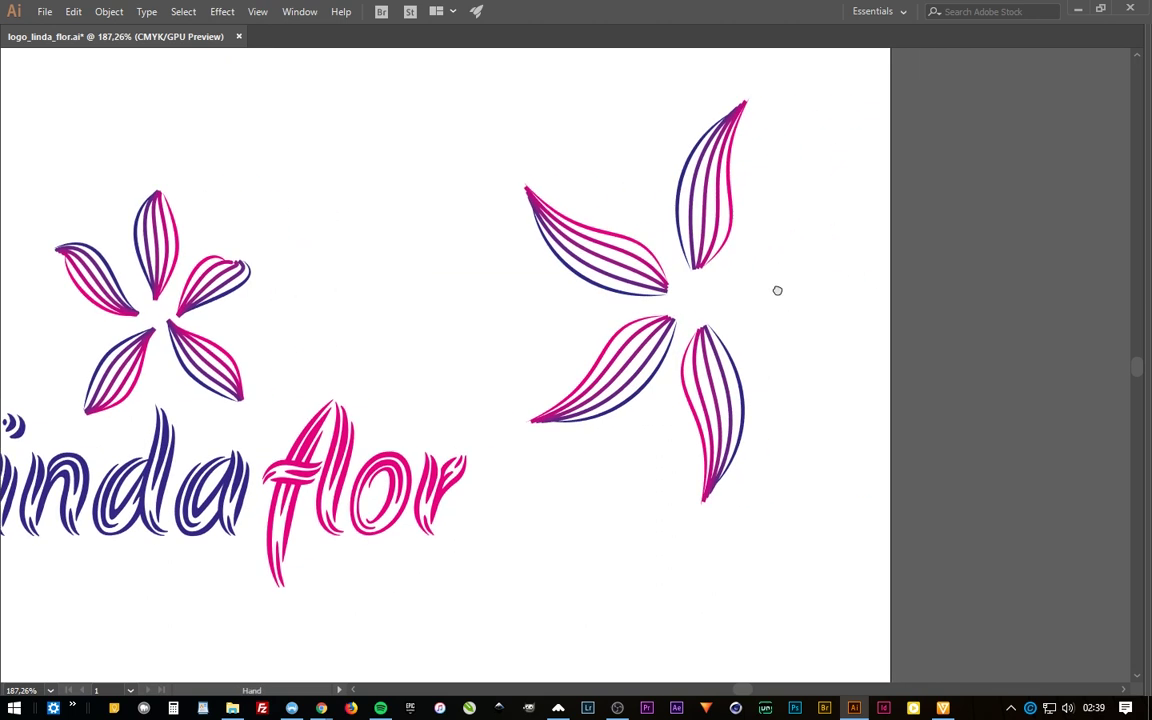
{"action": "left_click_drag", "start_coordinate": [690, 265], "coordinate": [668, 274]}
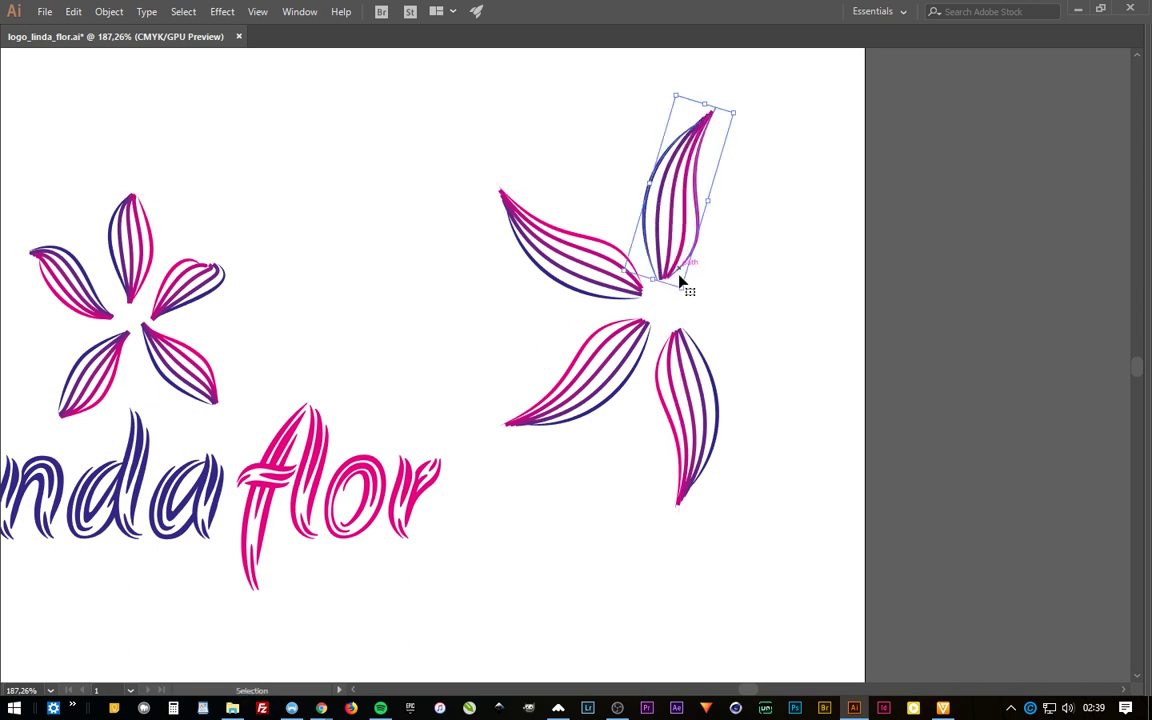
{"action": "left_click", "coordinate": [647, 330]}
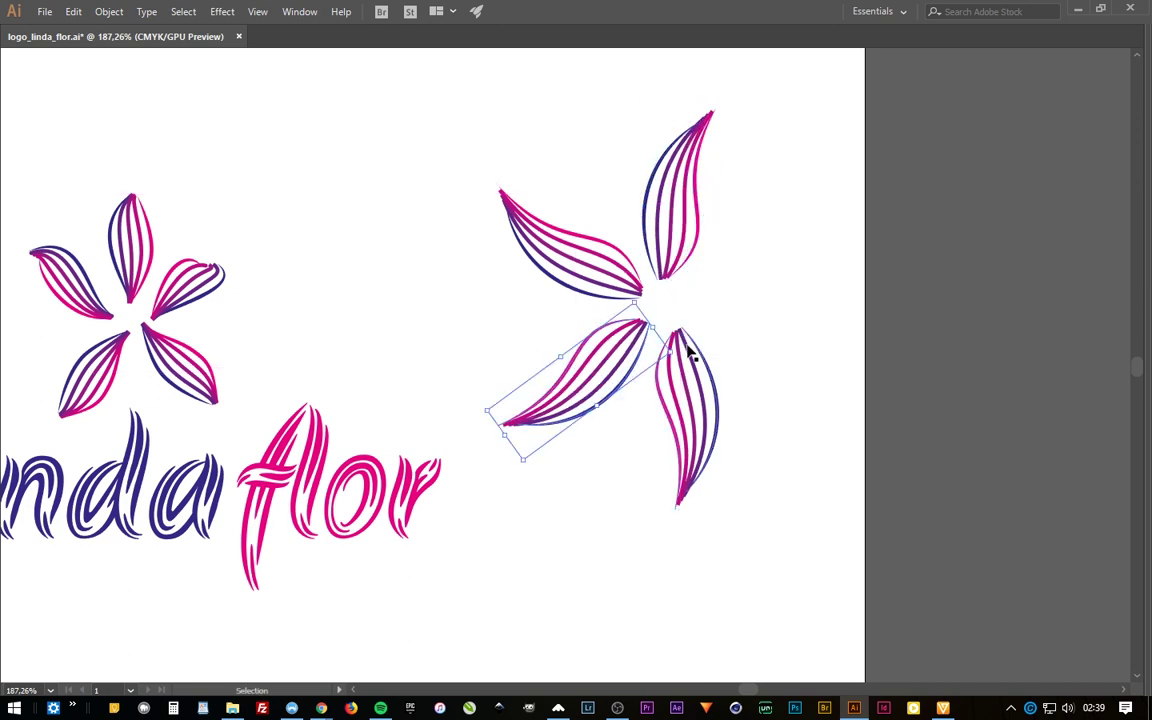
{"action": "left_click", "coordinate": [689, 345]}
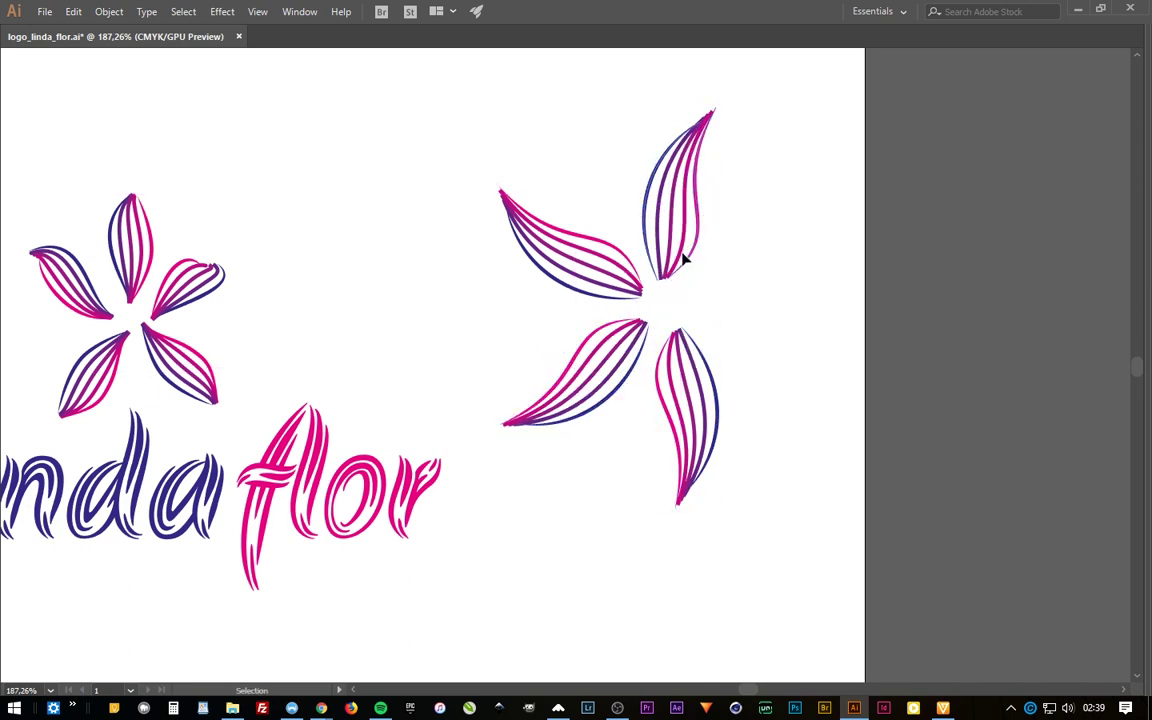
{"action": "left_click_drag", "start_coordinate": [684, 257], "coordinate": [782, 303]}
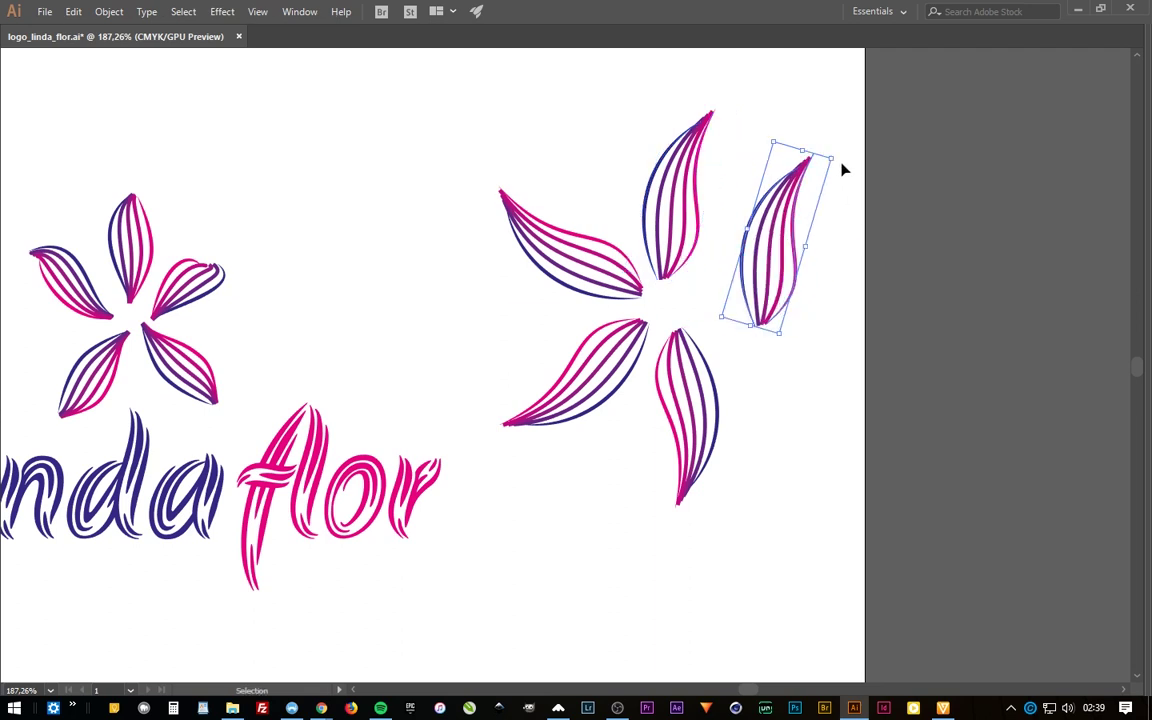
{"action": "left_click_drag", "start_coordinate": [843, 170], "coordinate": [866, 278]}
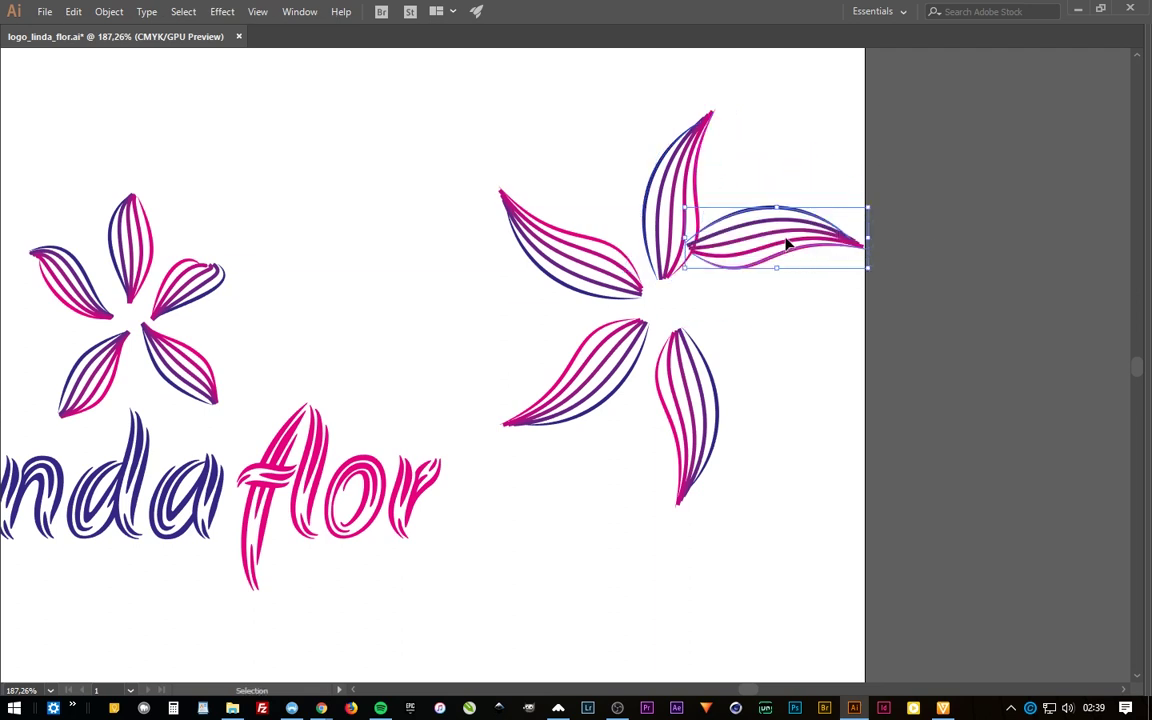
{"action": "left_click_drag", "start_coordinate": [795, 258], "coordinate": [786, 302]}
{"action": "left_click", "coordinate": [828, 311]}
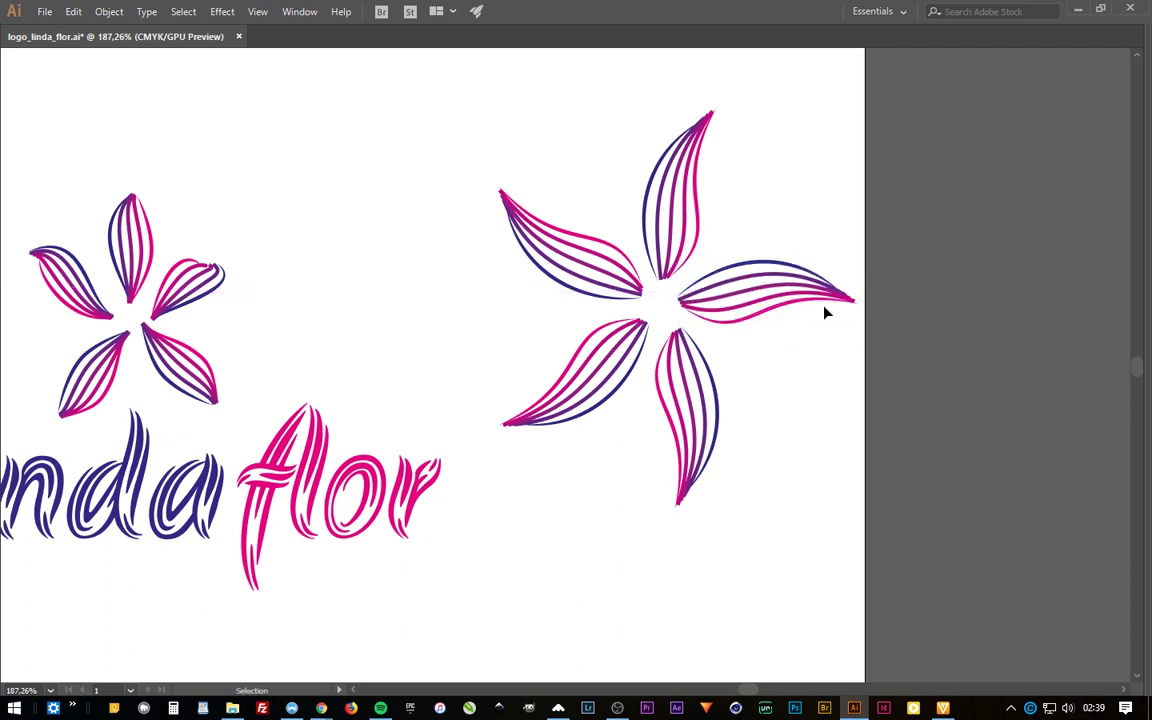
Shrink the five-petal flower, rotate it slightly counter-clockwise and shift it left and up
{"action": "left_click_drag", "start_coordinate": [864, 155], "coordinate": [517, 513]}
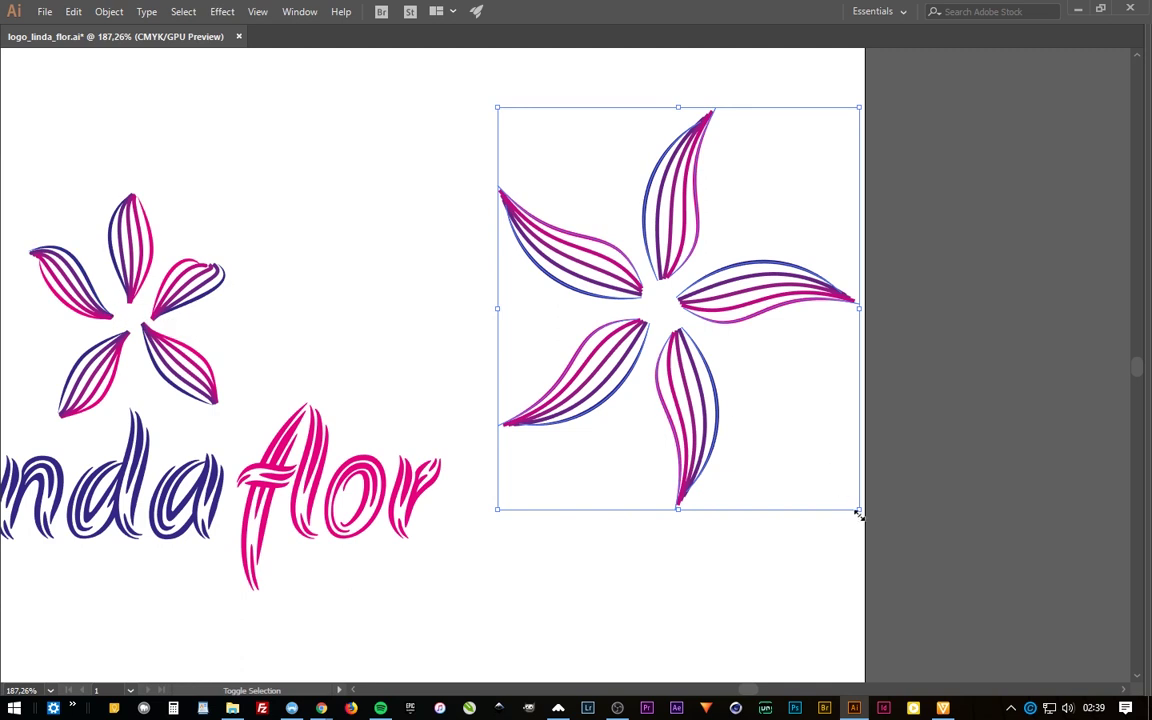
{"action": "left_click_drag", "start_coordinate": [858, 513], "coordinate": [808, 452]}
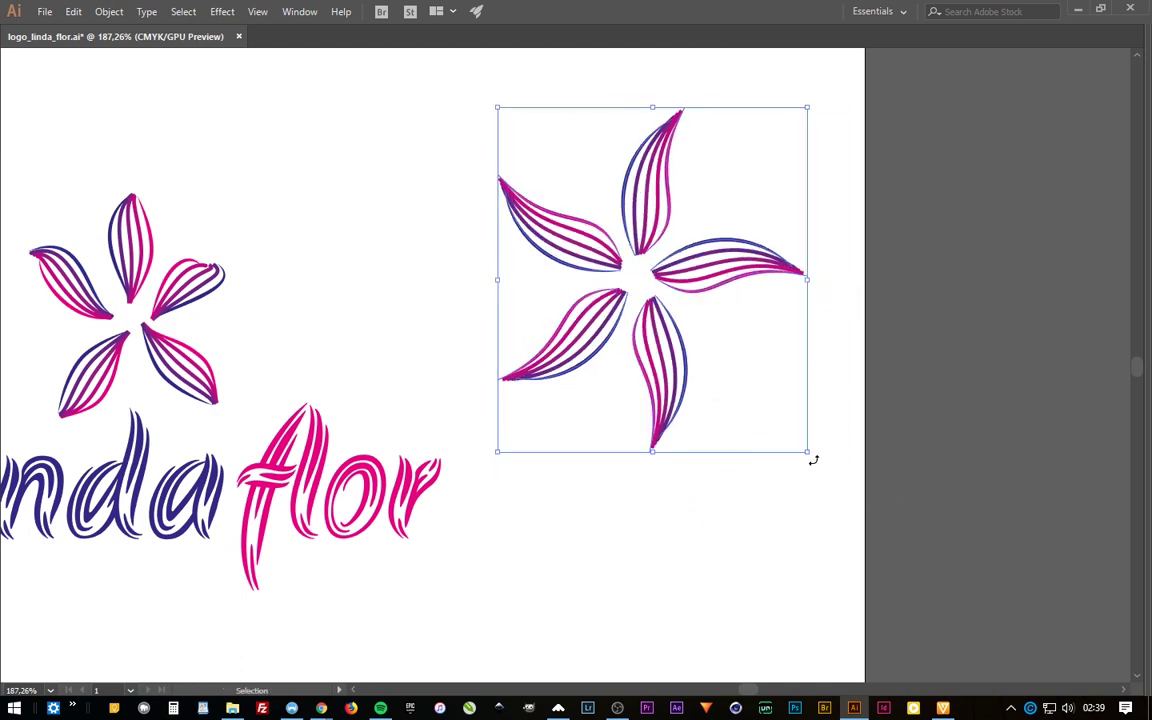
{"action": "left_click_drag", "start_coordinate": [812, 458], "coordinate": [830, 428]}
{"action": "left_click_drag", "start_coordinate": [720, 266], "coordinate": [694, 259]}
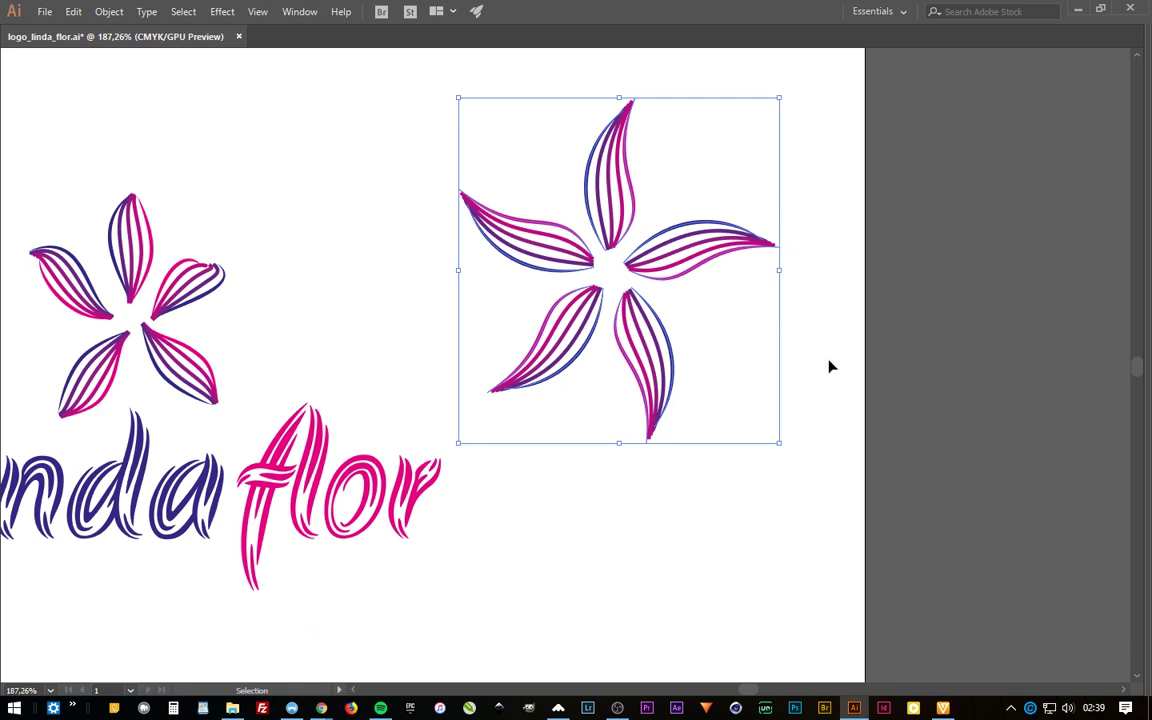
{"action": "left_click", "coordinate": [687, 527]}
{"action": "key", "text": "ctrl+minus"}
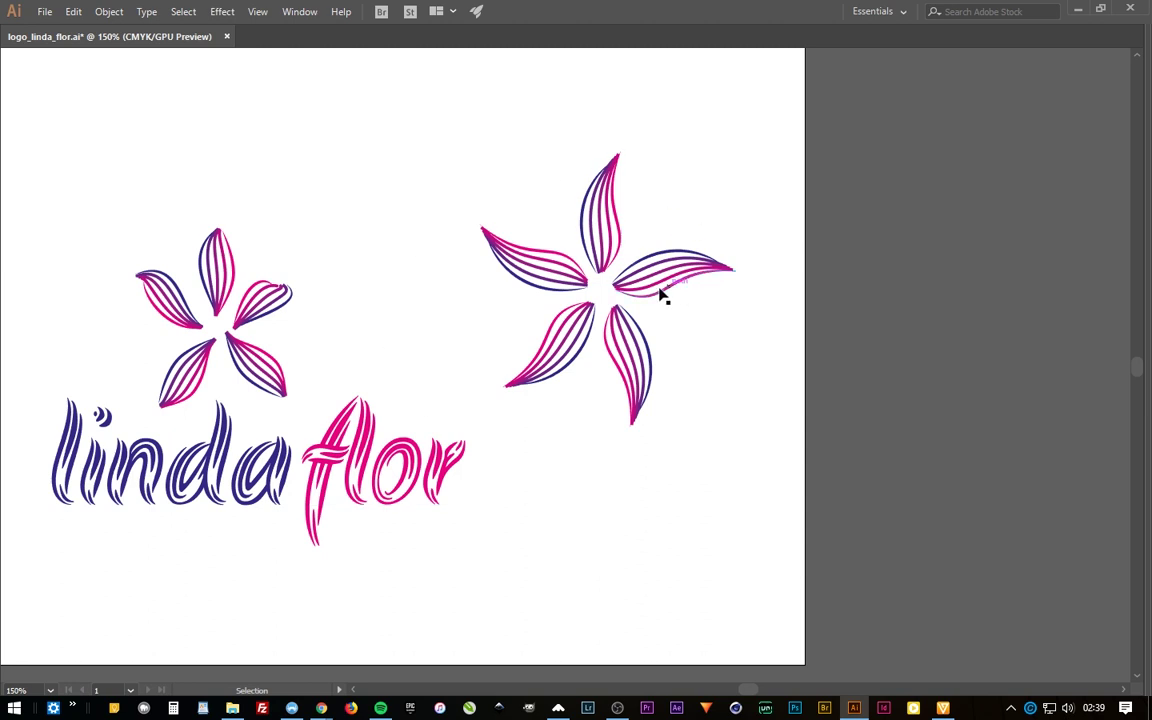
Move the original flower and linda flor wordmark up and to the left
{"action": "mouse_move", "coordinate": [399, 233]}
{"action": "left_mouse_down"}
{"action": "mouse_move", "coordinate": [285, 467]}
{"action": "mouse_move", "coordinate": [226, 543]}
{"action": "mouse_move", "coordinate": [489, 563]}
{"action": "left_mouse_up"}
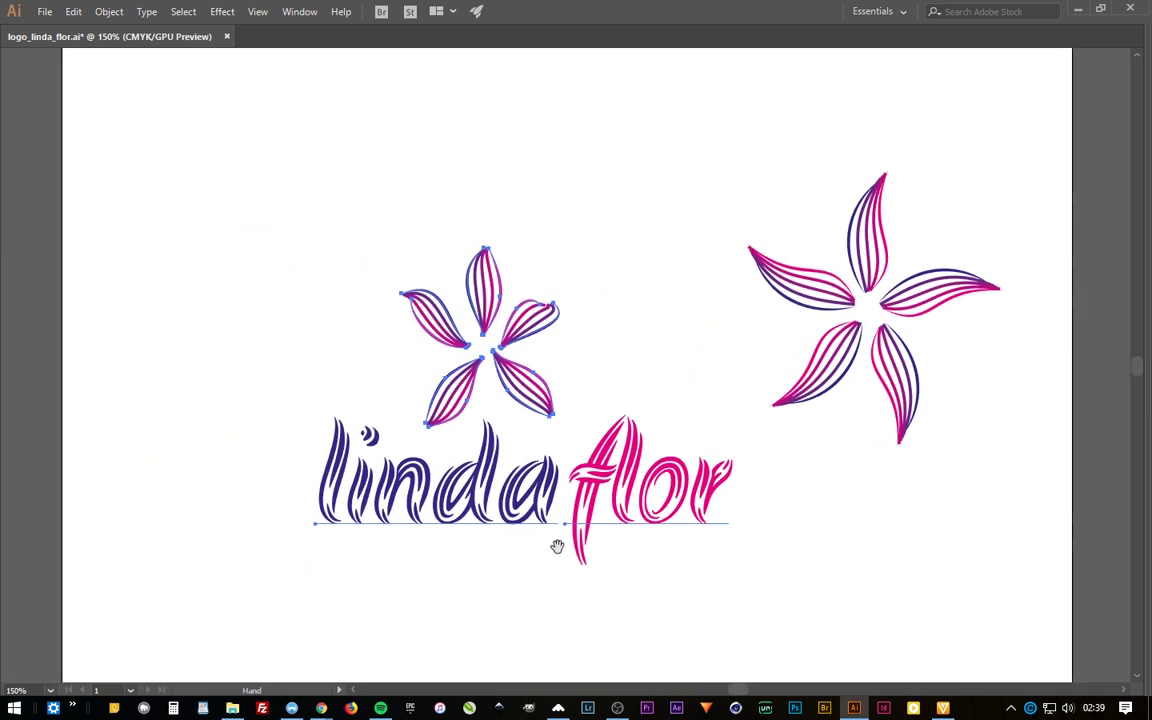
{"action": "left_click_drag", "start_coordinate": [610, 496], "coordinate": [436, 320]}
{"action": "left_click", "coordinate": [483, 481]}
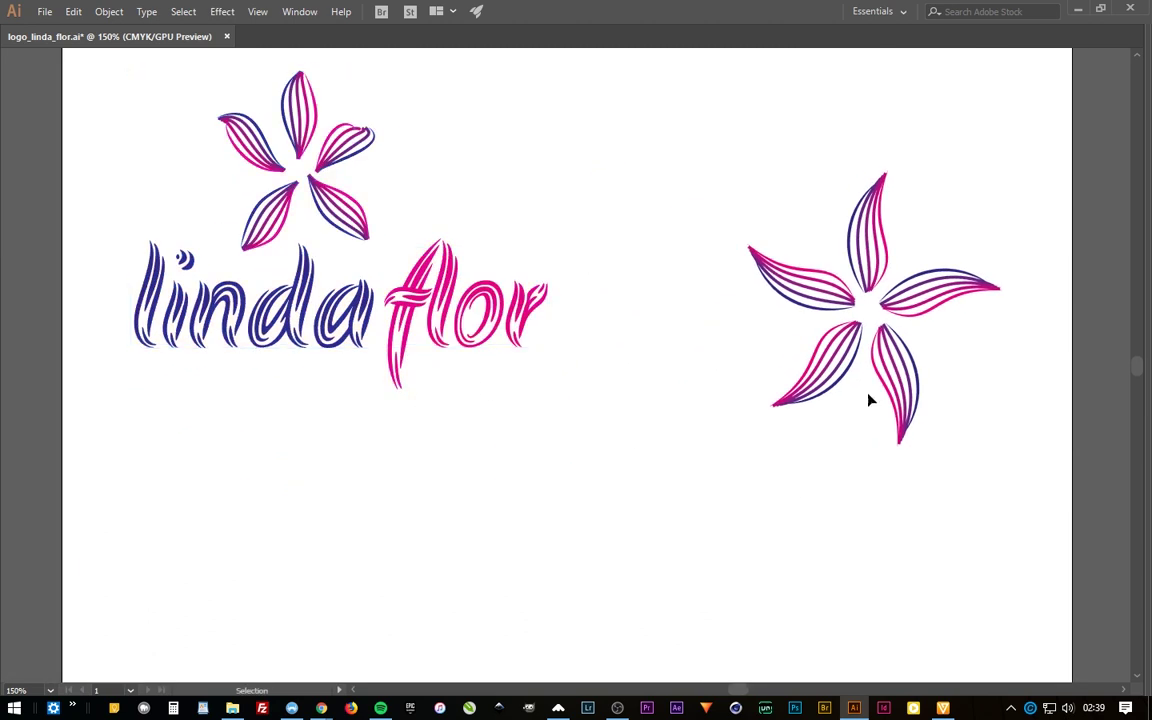
Rotate the new flower a little counter-clockwise, then select the linda wordmark
{"action": "left_click", "coordinate": [920, 298]}
{"action": "left_click", "coordinate": [955, 355]}
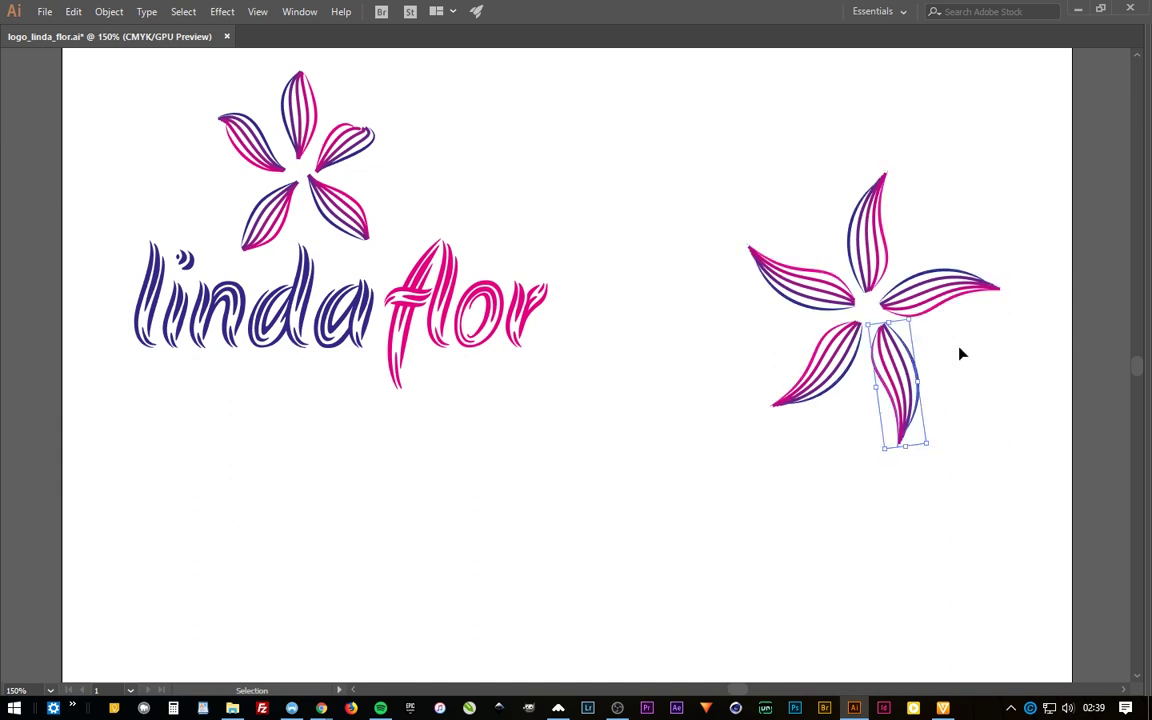
{"action": "left_click_drag", "start_coordinate": [998, 129], "coordinate": [962, 497]}
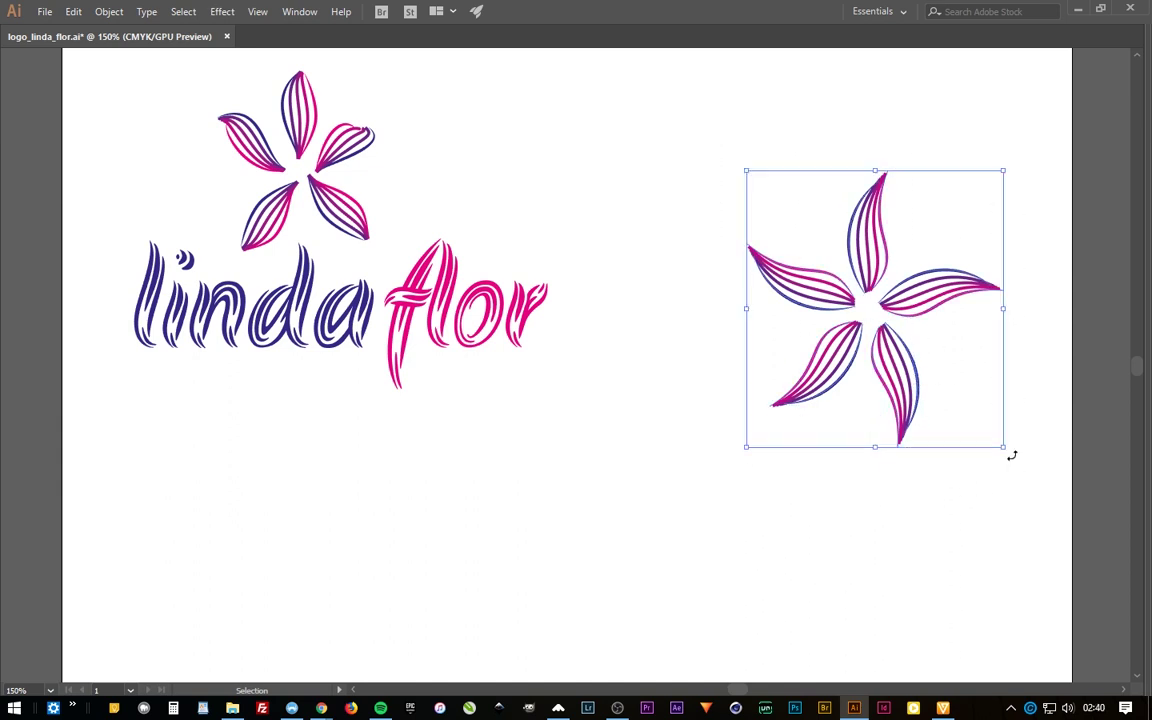
{"action": "left_click_drag", "start_coordinate": [1010, 453], "coordinate": [1031, 463]}
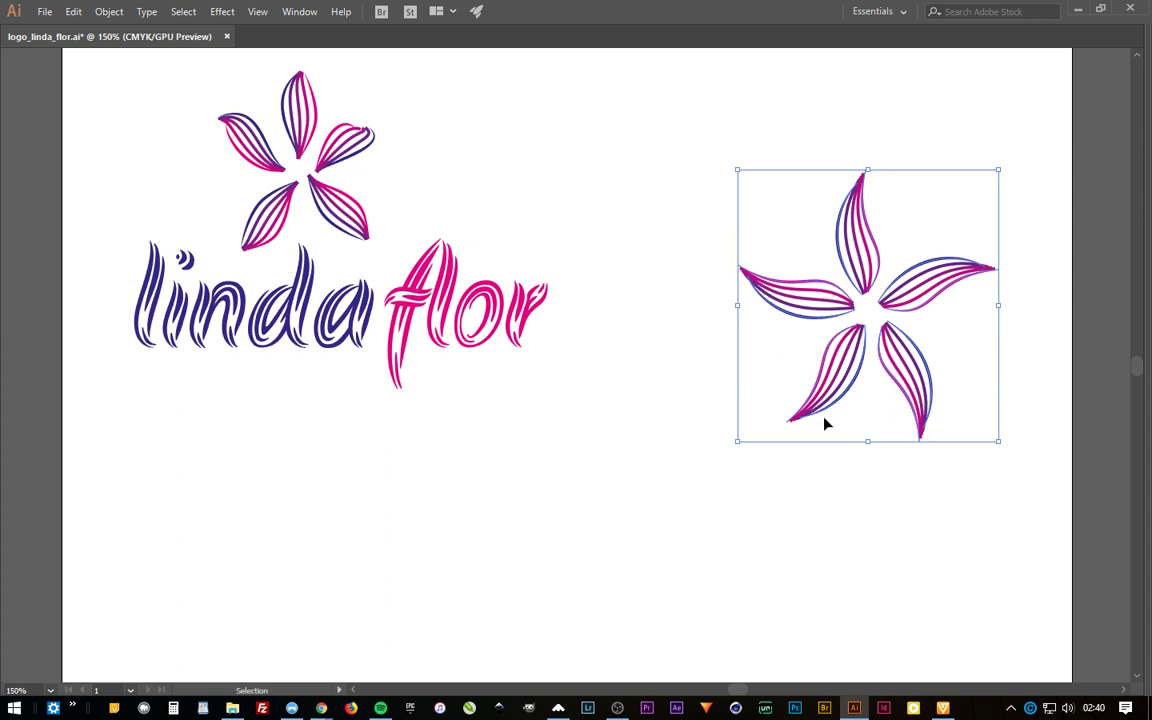
{"action": "left_click_drag", "start_coordinate": [818, 488], "coordinate": [874, 532]}
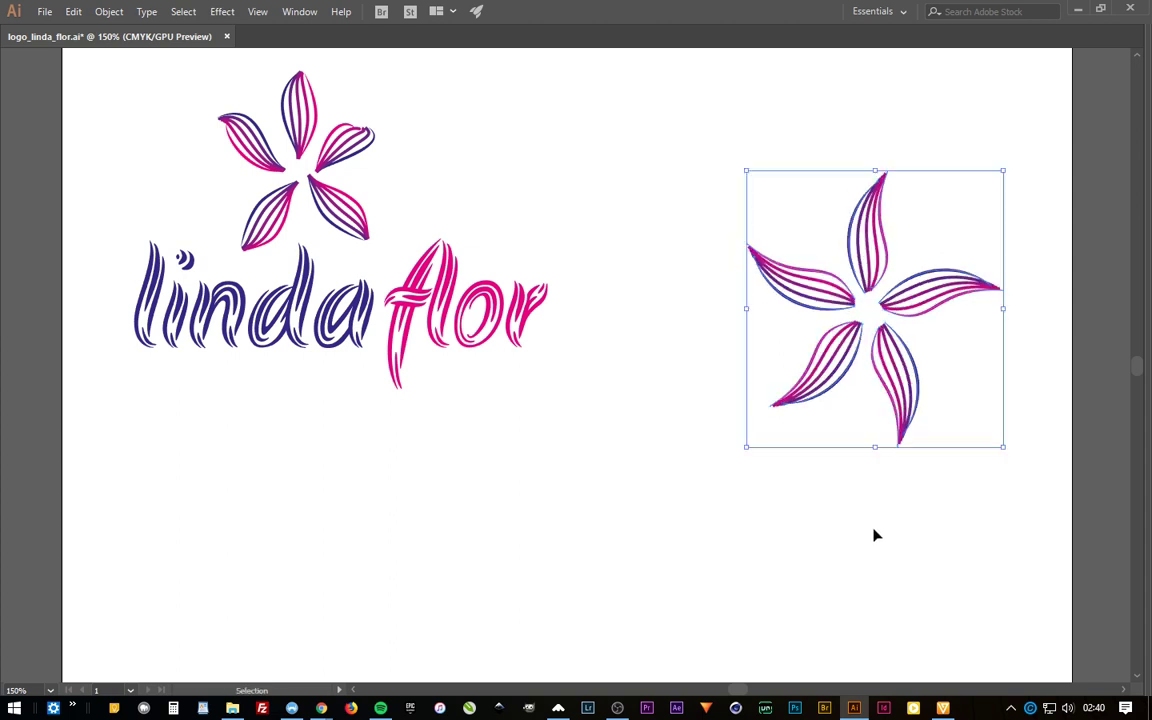
{"action": "left_click", "coordinate": [680, 460]}
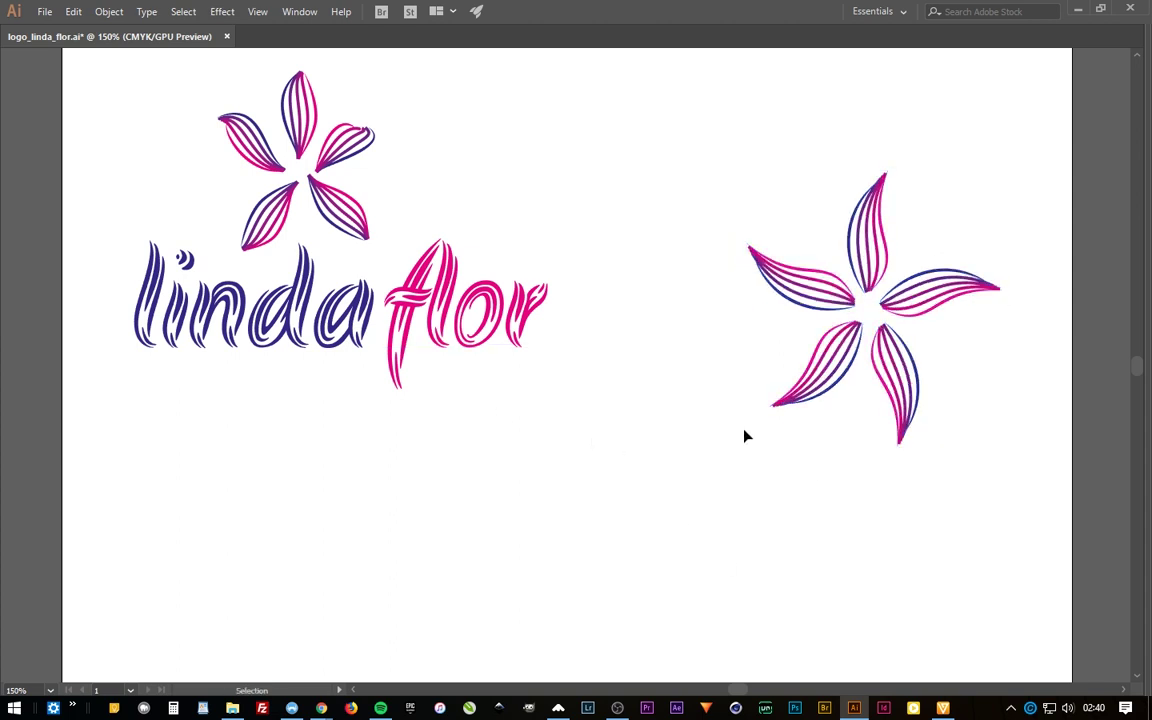
{"action": "left_click", "coordinate": [320, 350]}
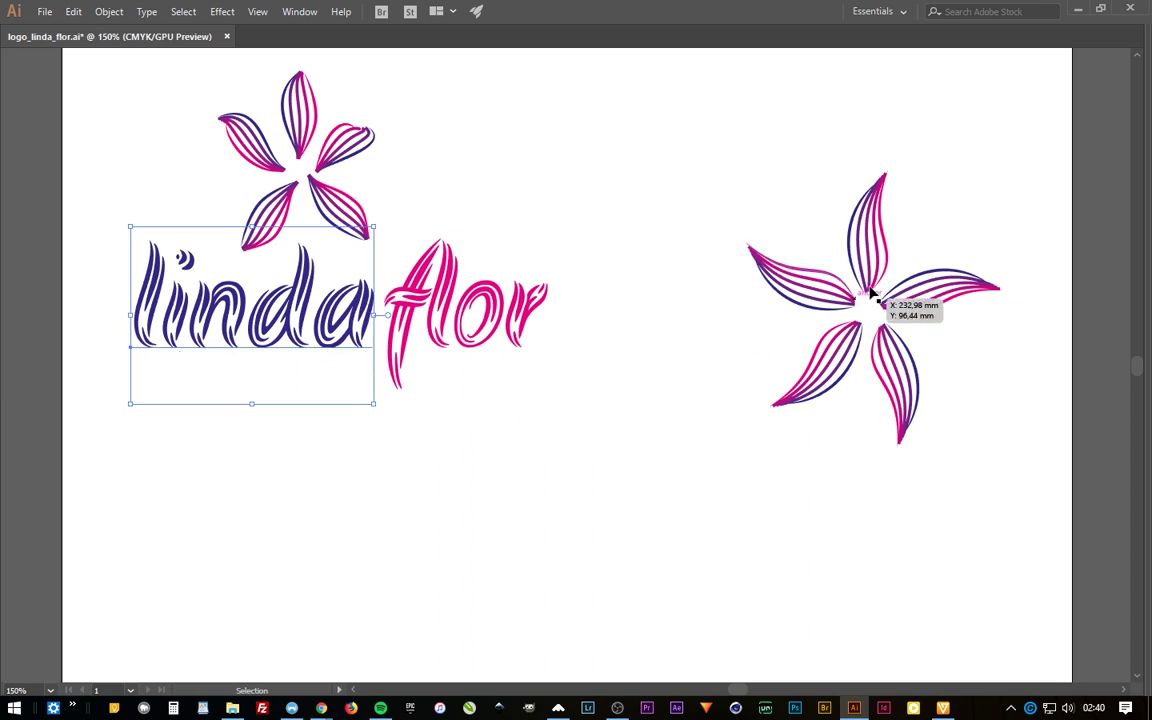
Copy the font name 'Akronim Regular' and paste it as a new text line below the flower
{"action": "key", "text": "Tab"}
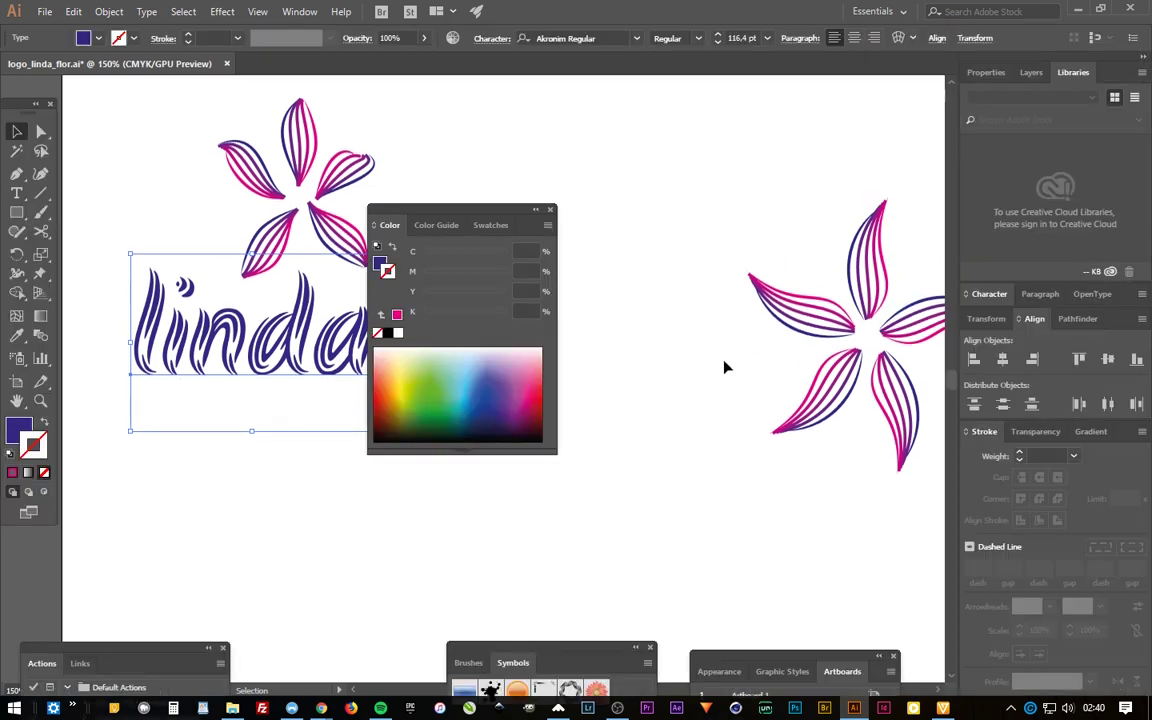
{"action": "left_click_drag", "start_coordinate": [478, 216], "coordinate": [355, 643]}
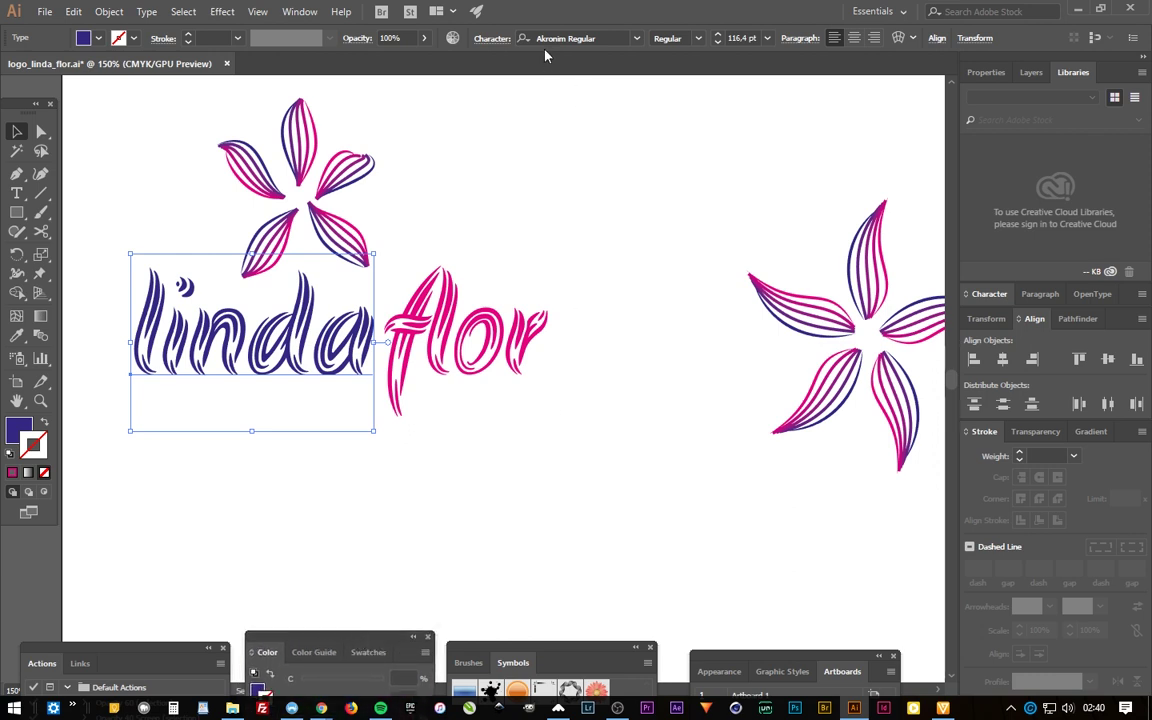
{"action": "left_click", "coordinate": [599, 40]}
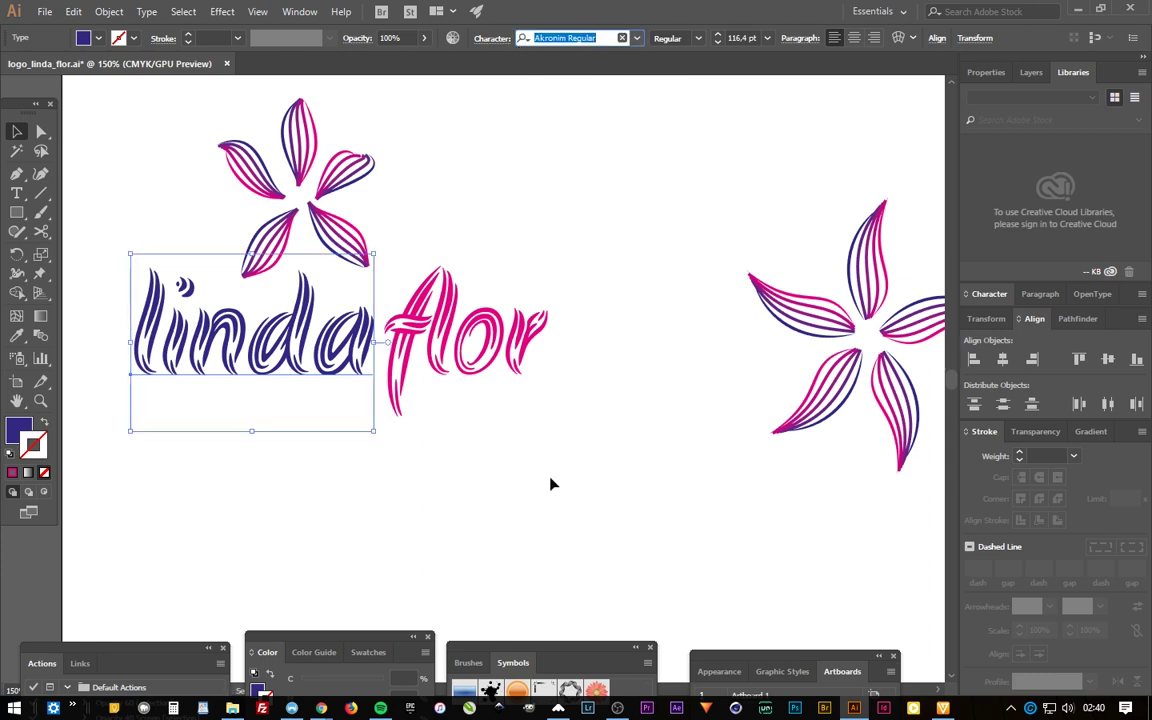
{"action": "key", "text": "Return"}
{"action": "left_click", "coordinate": [546, 543]}
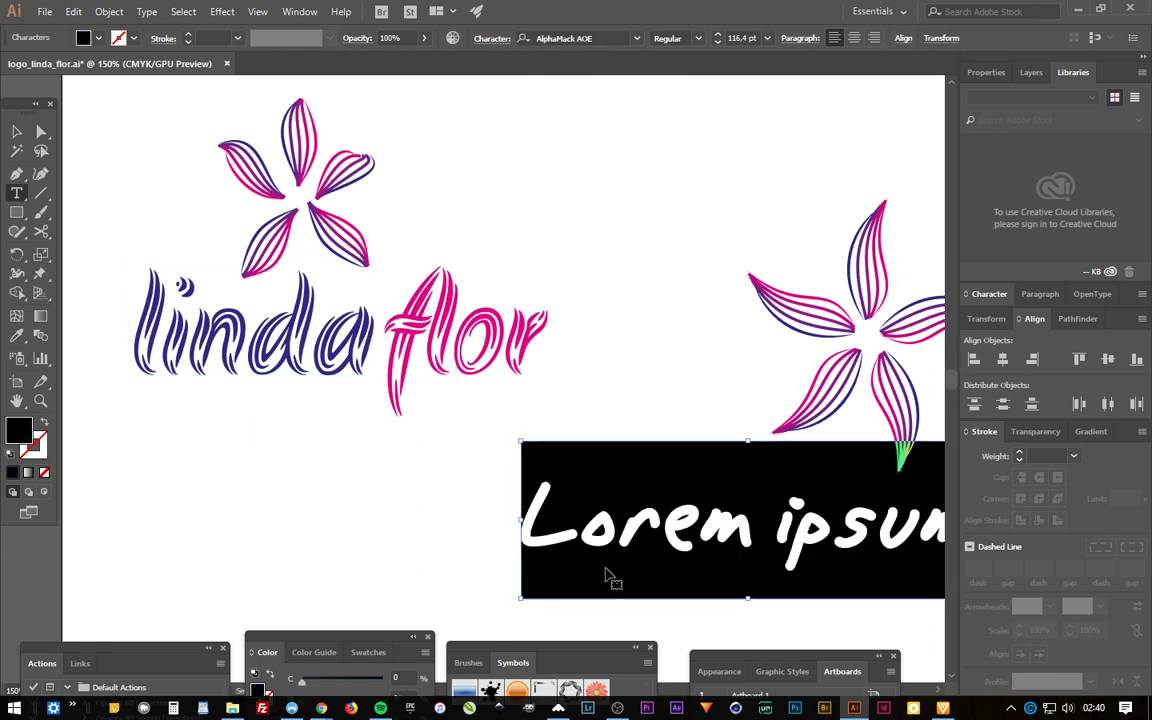
{"action": "key", "text": "ctrl+v"}
{"action": "left_click_drag", "start_coordinate": [766, 541], "coordinate": [505, 547]}
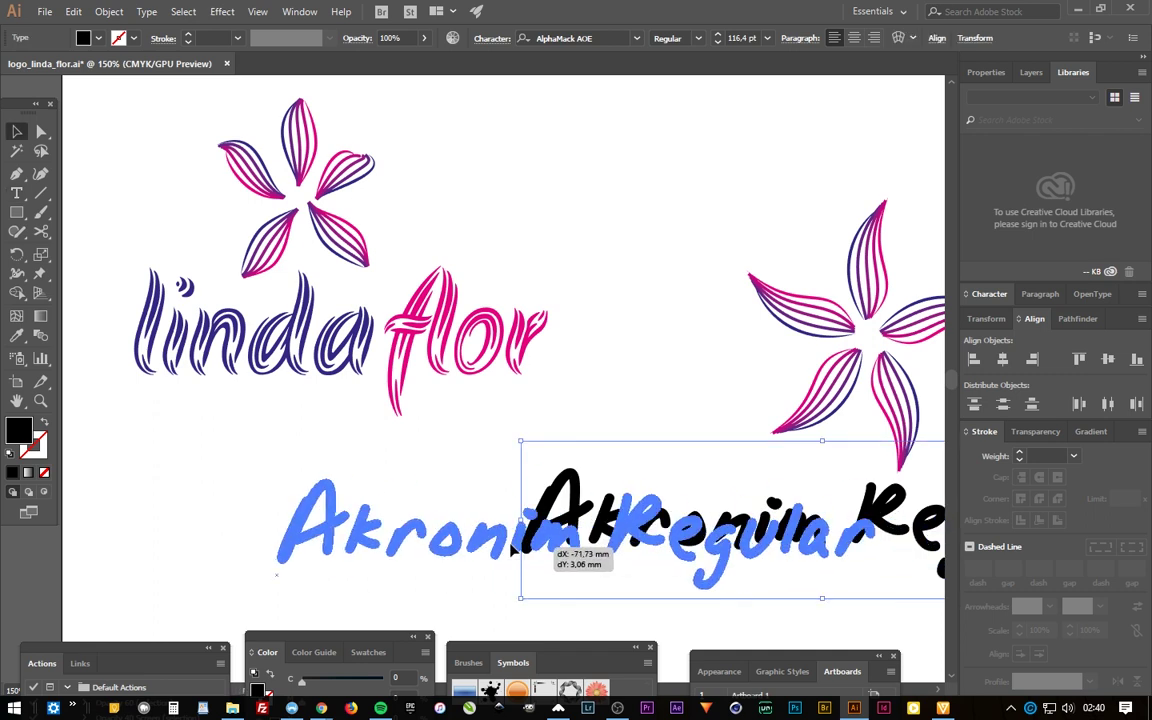
Set the label to Arial, scale it to 56,75 pt and place it under the logo
{"action": "left_click", "coordinate": [569, 40]}
{"action": "type", "text": "arial"}
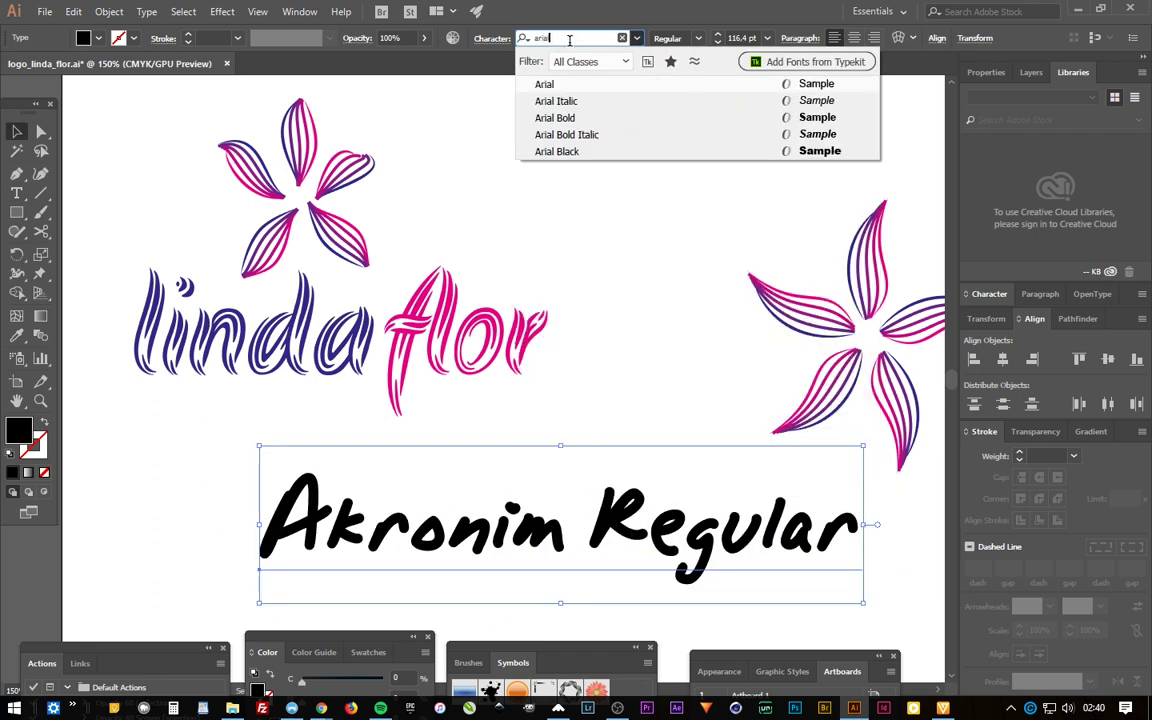
{"action": "key", "text": "Return"}
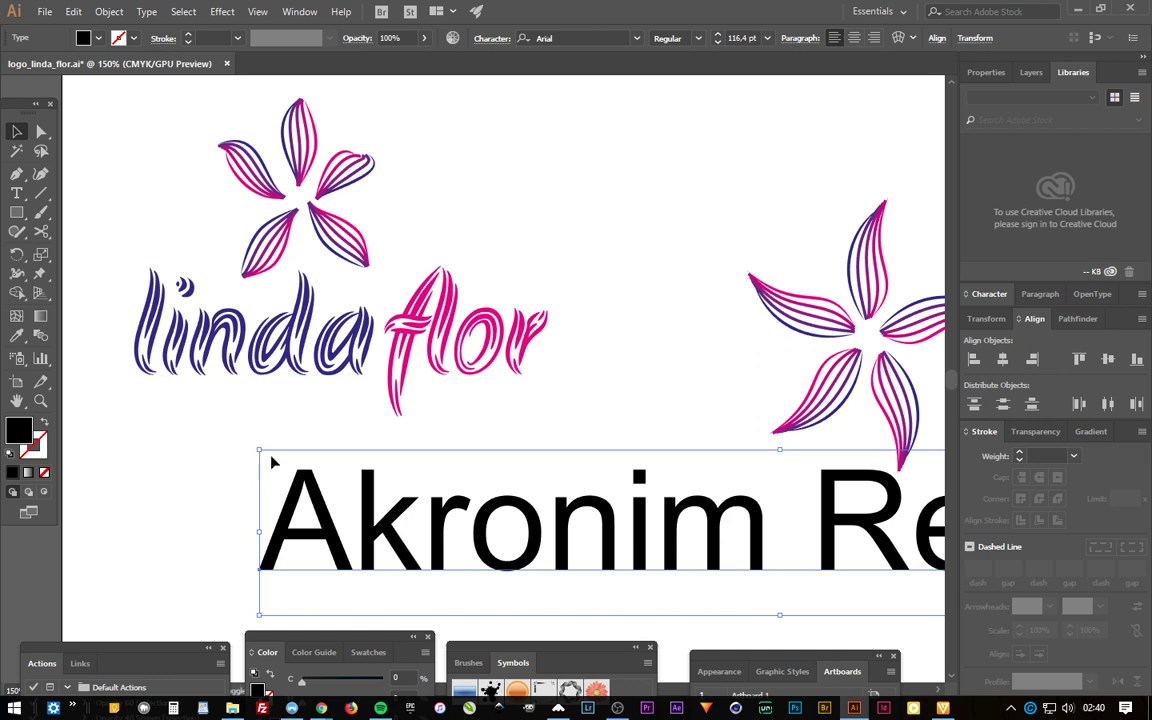
{"action": "mouse_move", "coordinate": [259, 450]}
{"action": "left_mouse_down"}
{"action": "mouse_move", "coordinate": [398, 503]}
{"action": "mouse_move", "coordinate": [601, 505]}
{"action": "left_mouse_up"}
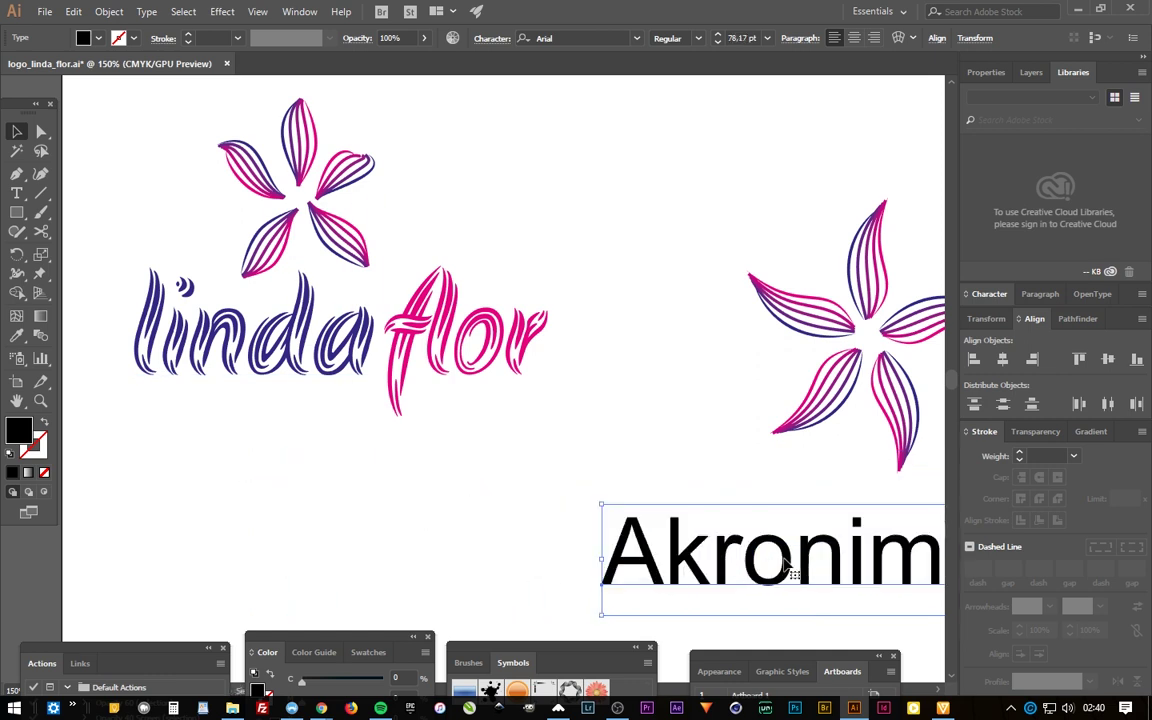
{"action": "left_click_drag", "start_coordinate": [783, 564], "coordinate": [286, 573]}
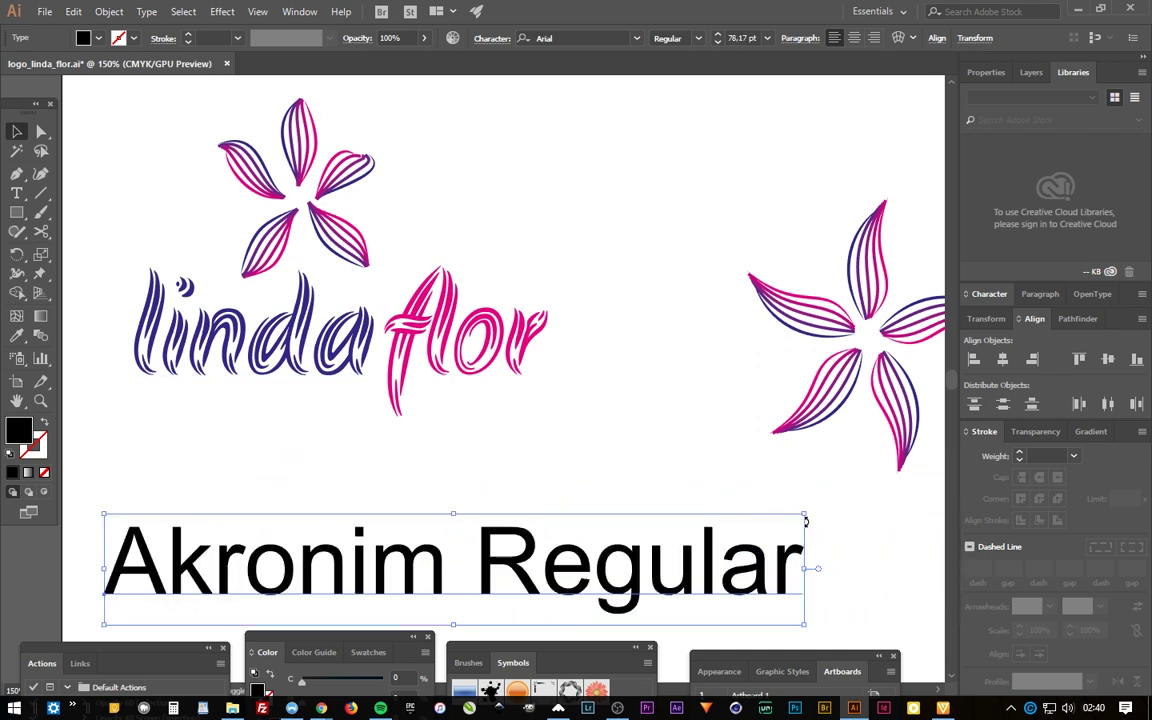
{"action": "left_click_drag", "start_coordinate": [800, 514], "coordinate": [778, 551]}
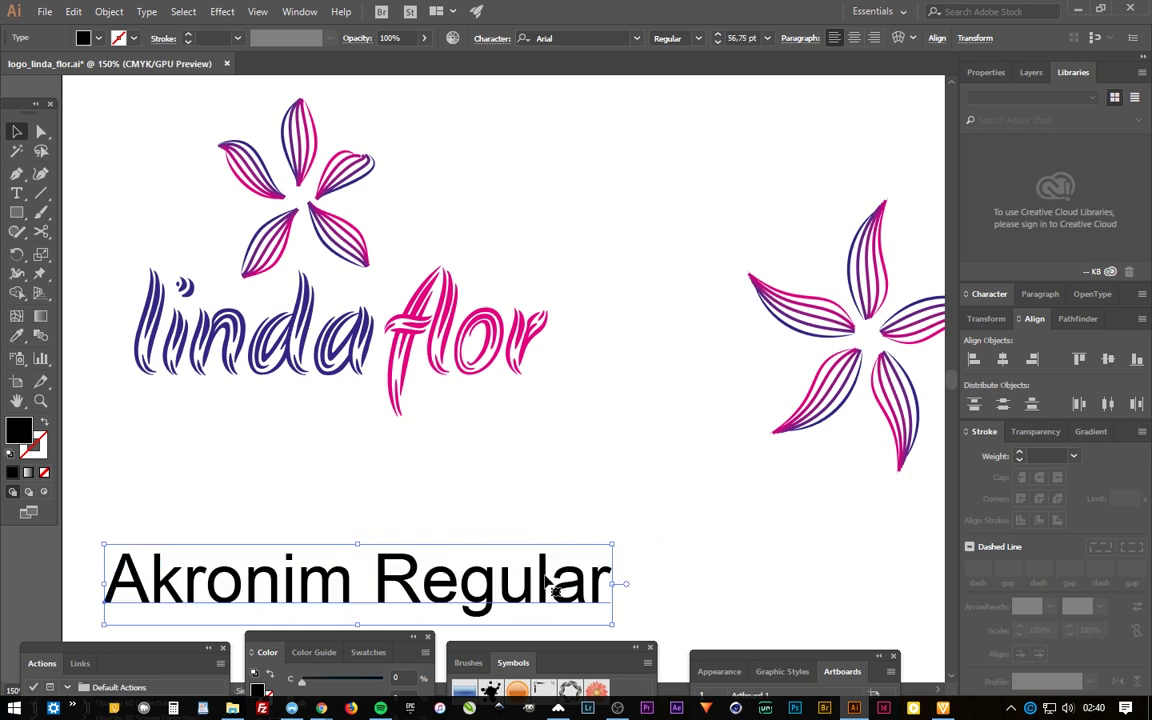
{"action": "mouse_move", "coordinate": [543, 583]}
{"action": "left_mouse_down"}
{"action": "mouse_move", "coordinate": [558, 563]}
{"action": "mouse_move", "coordinate": [567, 576]}
{"action": "left_mouse_up"}
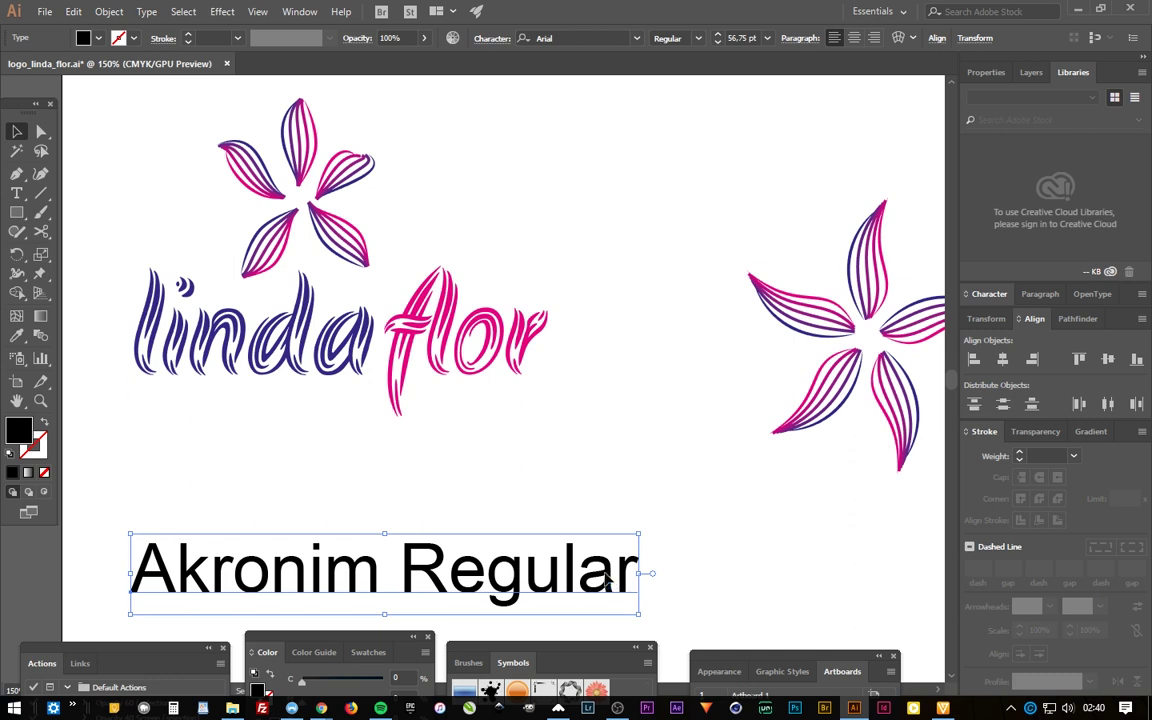
{"action": "left_click_drag", "start_coordinate": [610, 577], "coordinate": [597, 573]}
{"action": "scroll", "coordinate": [614, 416], "scroll_direction": "down", "scroll_amount": 1}
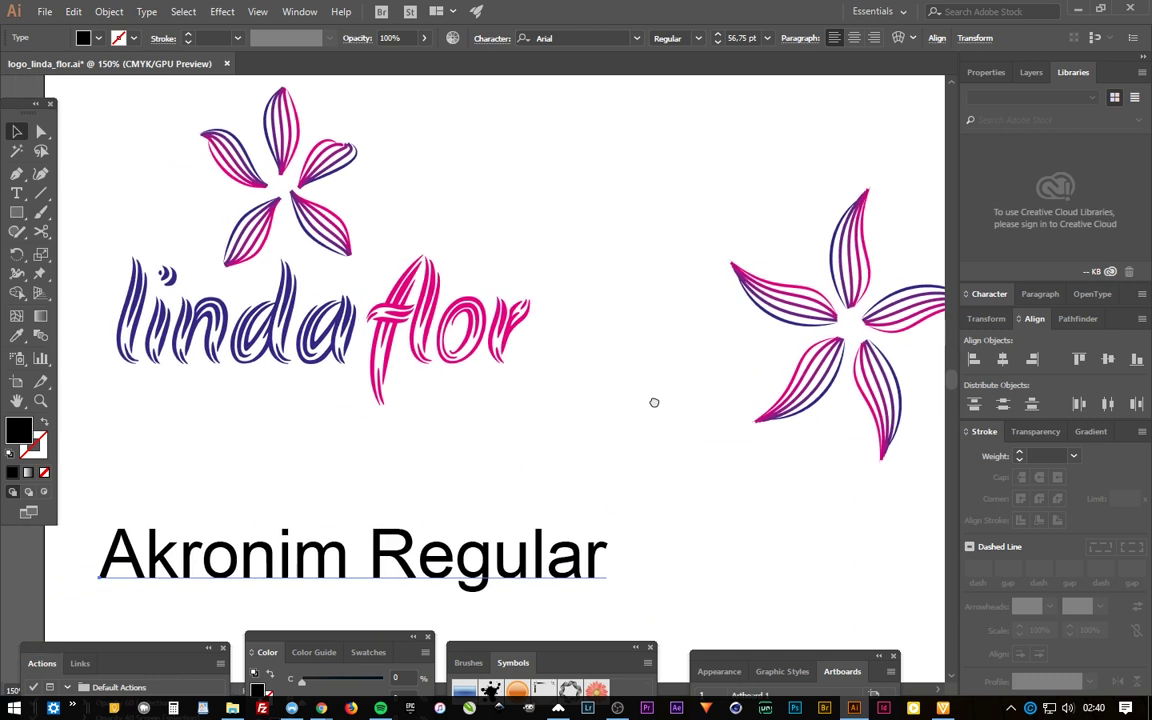
{"action": "left_click", "coordinate": [642, 408]}
{"action": "scroll", "coordinate": [576, 442], "scroll_direction": "up", "scroll_amount": 1}
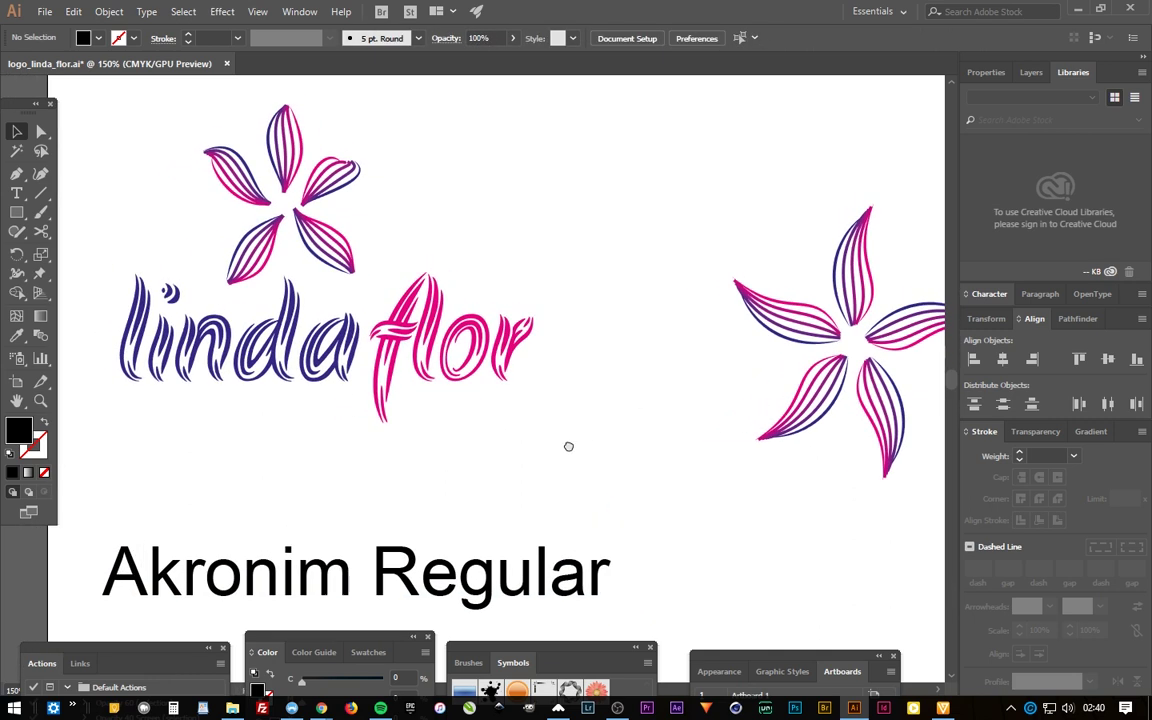
{"action": "left_click_drag", "start_coordinate": [570, 451], "coordinate": [576, 454]}
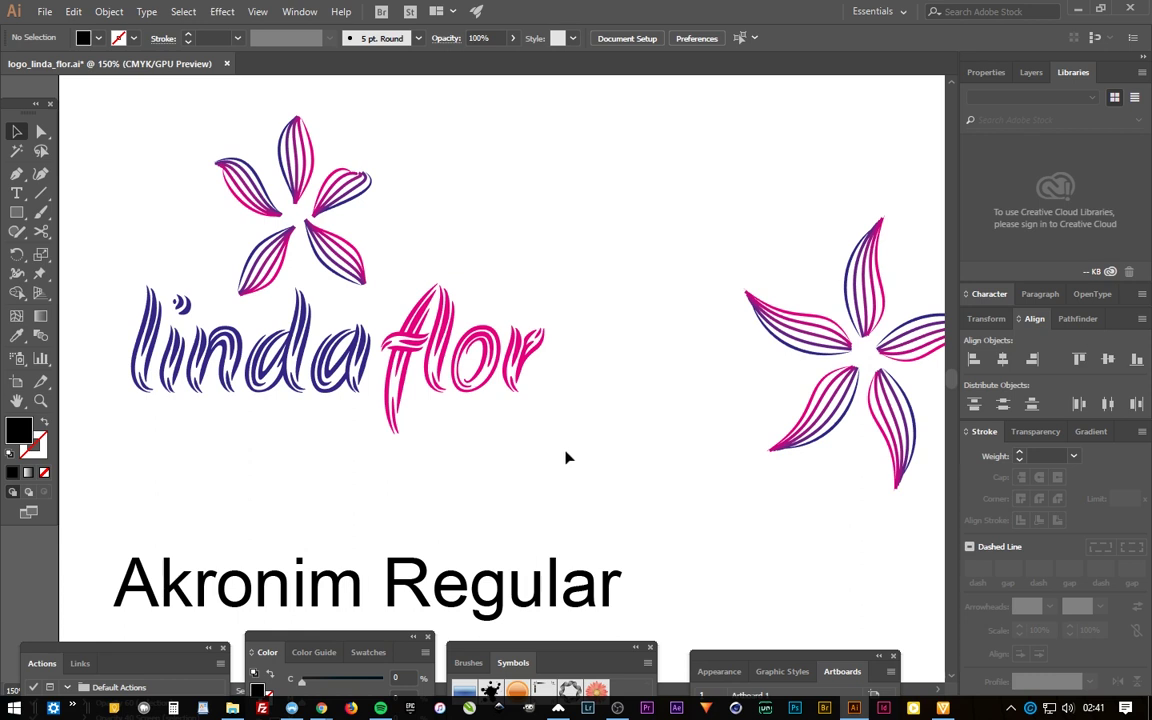
Start a new text line under the right flower reading 'linda' in lowercase
{"action": "scroll", "coordinate": [576, 419], "scroll_direction": "right", "scroll_amount": 1}
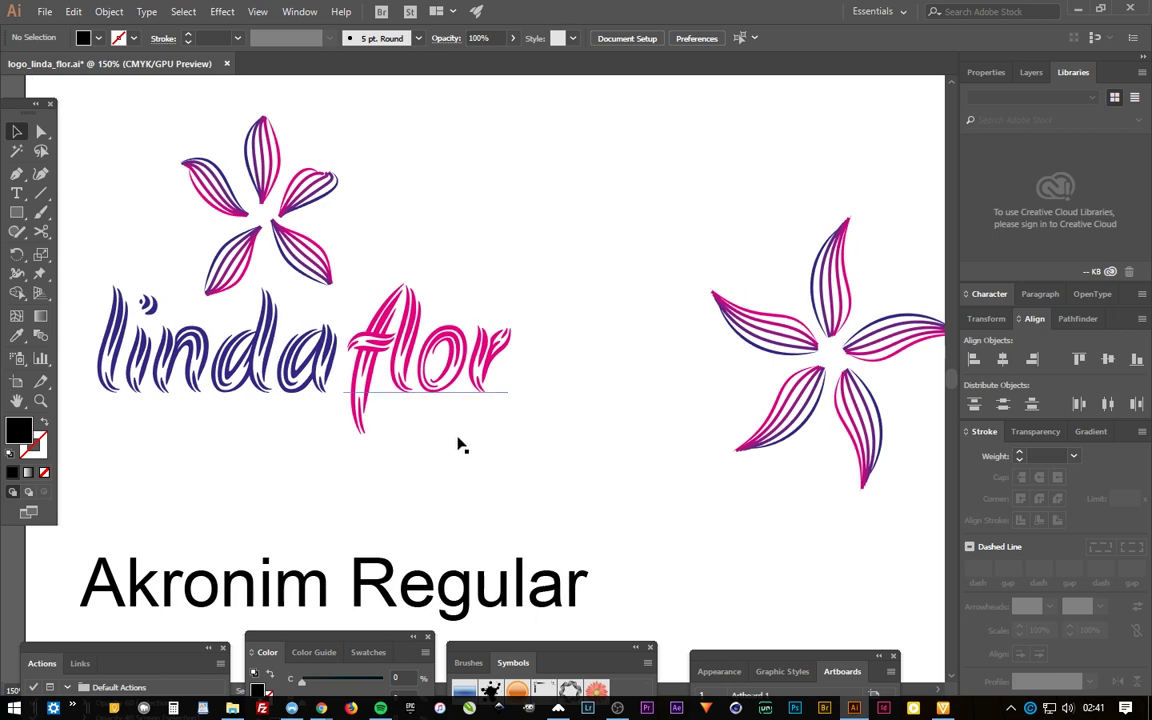
{"action": "left_click", "coordinate": [303, 398]}
{"action": "left_click", "coordinate": [535, 470]}
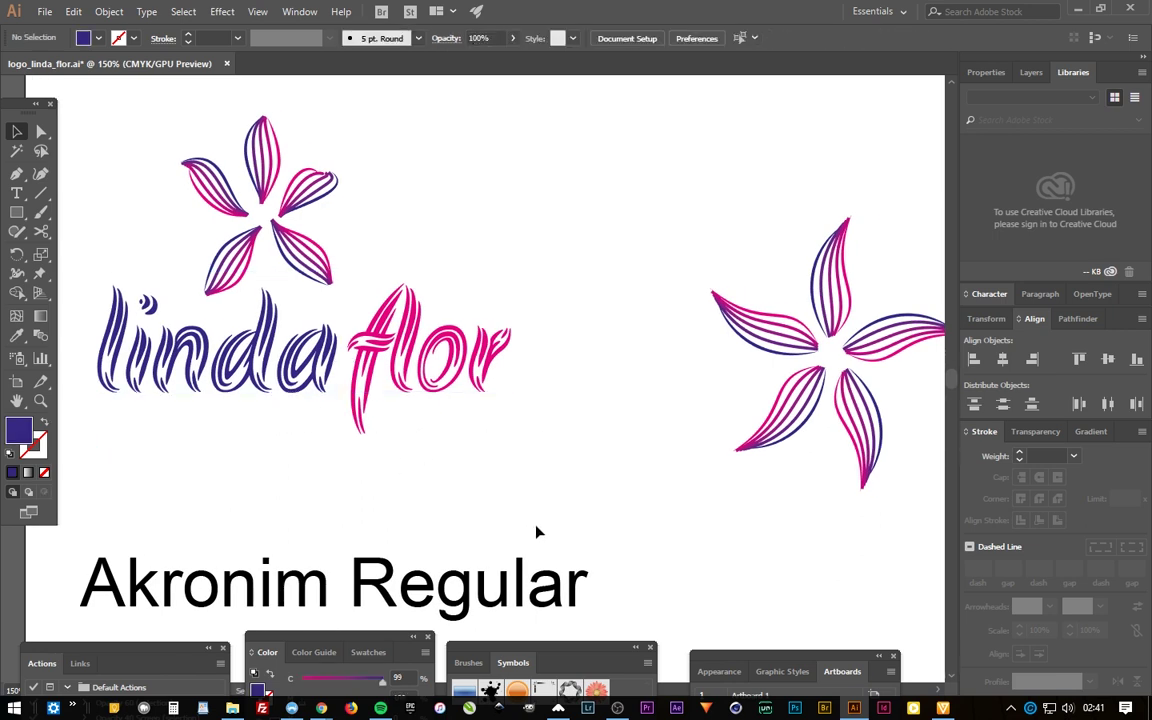
{"action": "key", "text": "t"}
{"action": "left_click", "coordinate": [767, 588]}
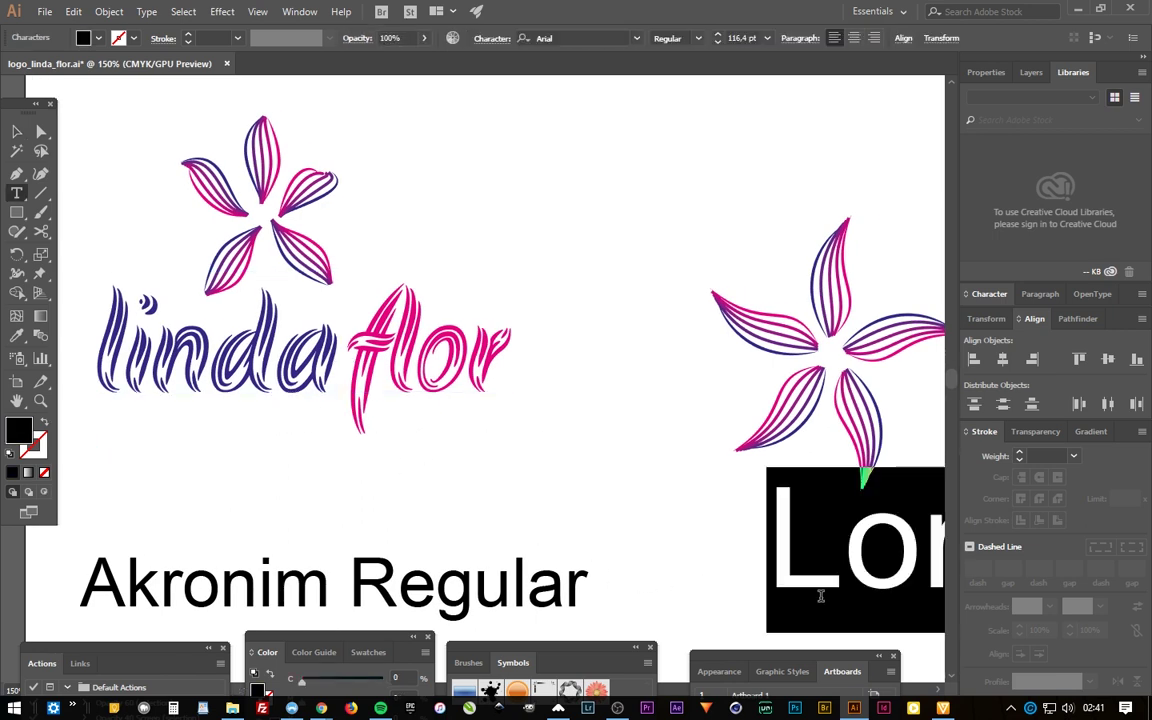
{"action": "type", "text": "Linda"}
{"action": "double_click", "coordinate": [820, 596]}
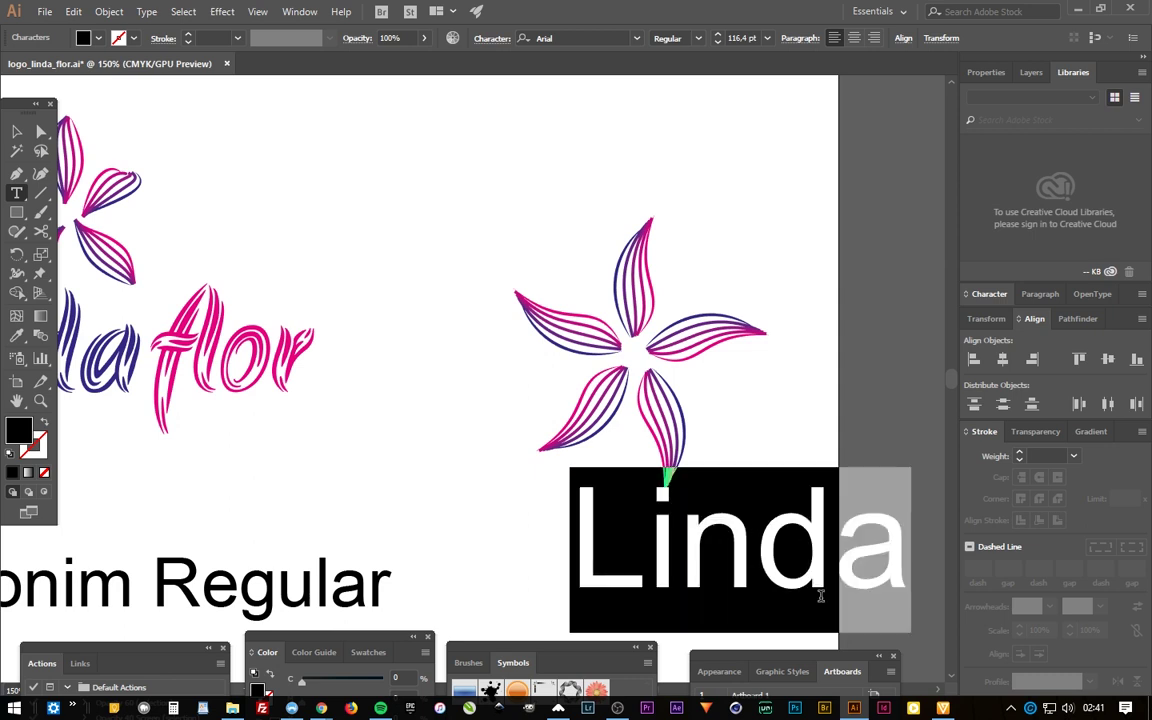
{"action": "type", "text": "linda"}
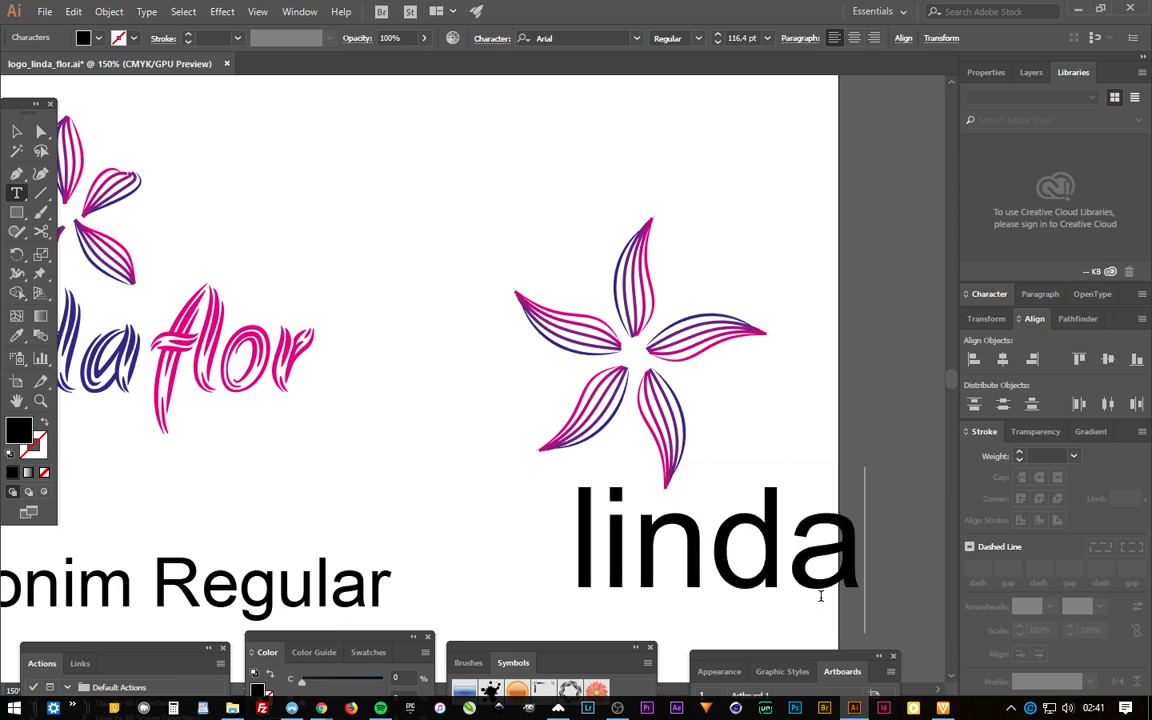
Complete the text as 'lindaflor', set it in Akronim Regular, and move it left under the flower
{"action": "type", "text": "flor"}
{"action": "key", "text": "Escape"}
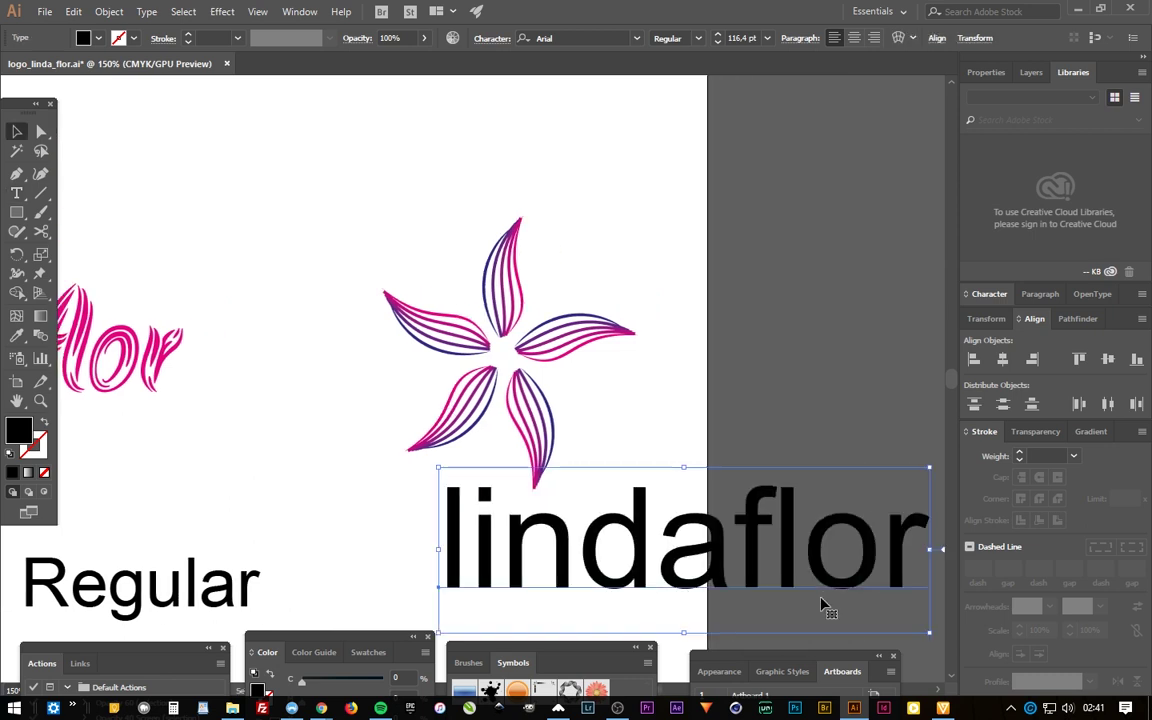
{"action": "left_click", "coordinate": [587, 37]}
{"action": "type", "text": "a"}
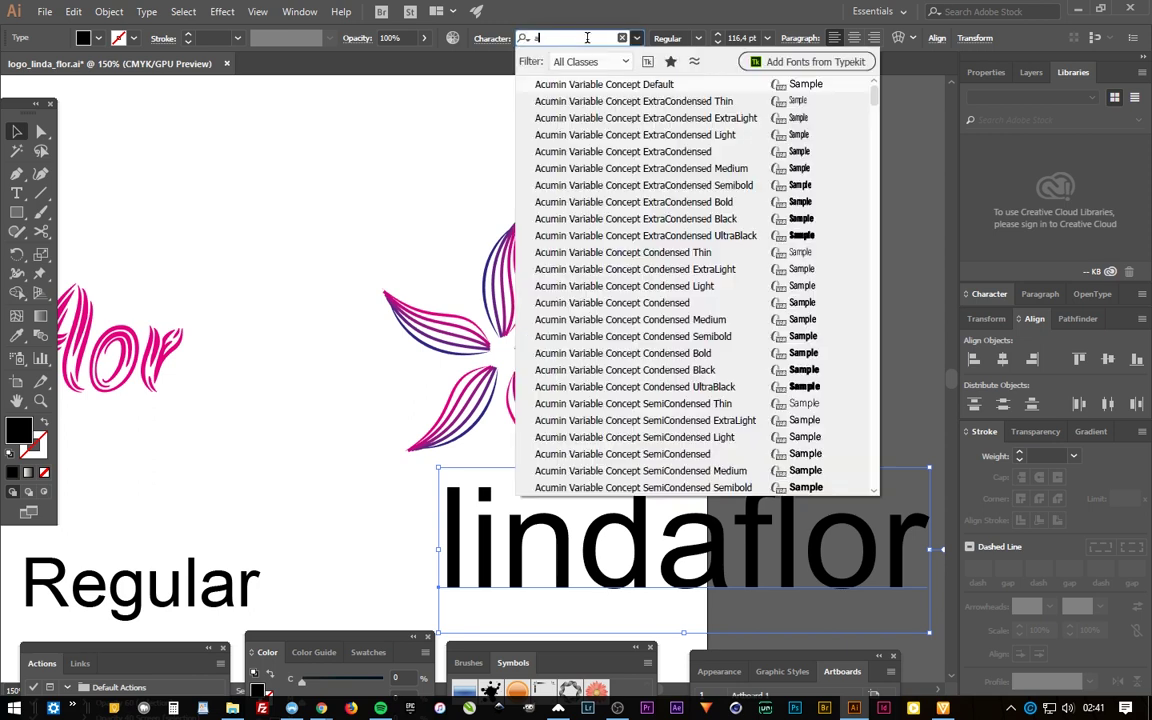
{"action": "type", "text": "k"}
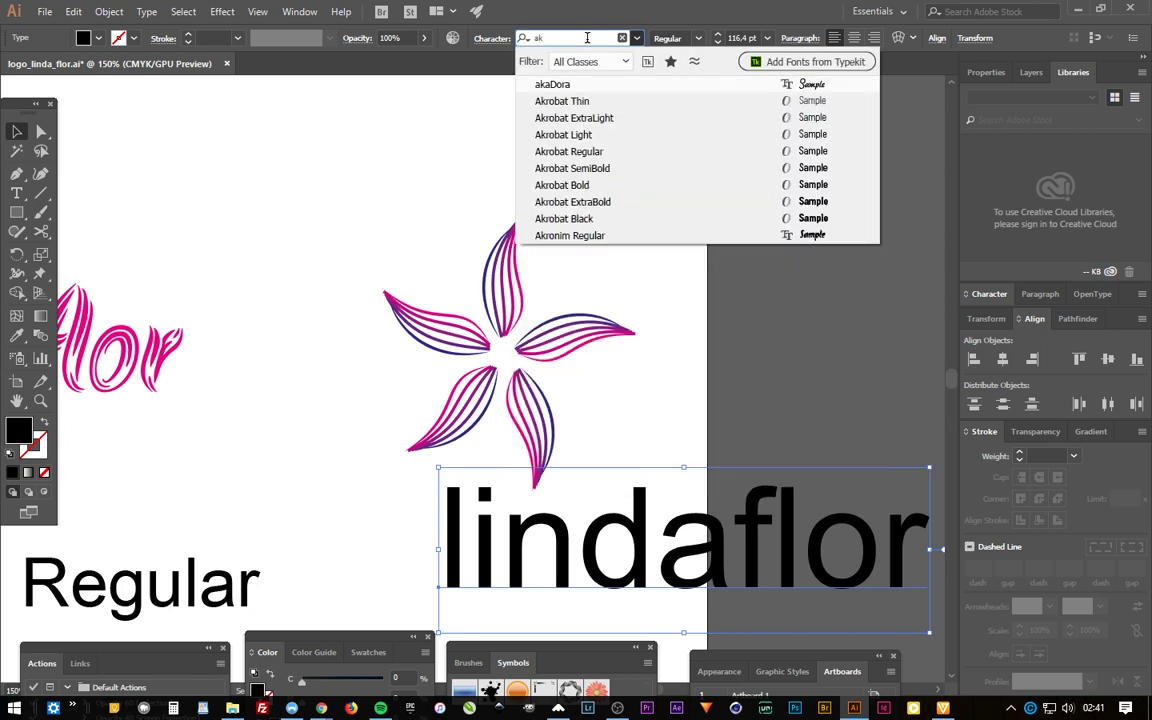
{"action": "left_click", "coordinate": [578, 236]}
{"action": "left_click_drag", "start_coordinate": [757, 540], "coordinate": [640, 526]}
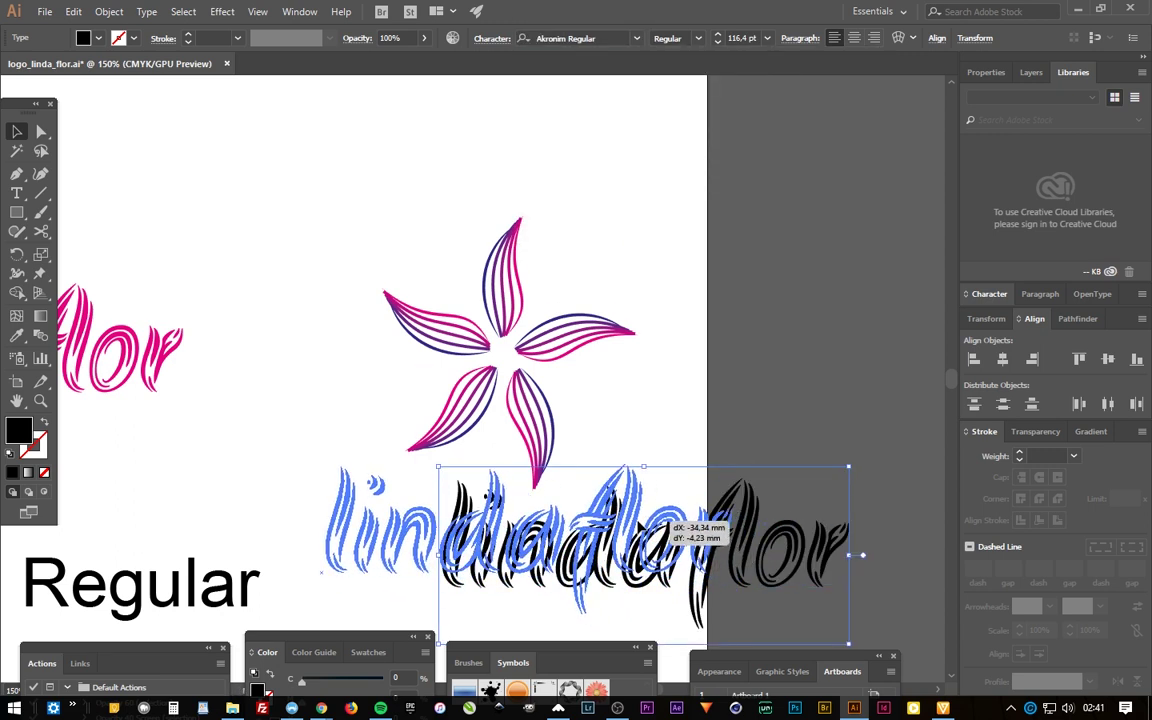
Move the coloured linda flor logo, flower and wordmark together, down and to the left
{"action": "left_click_drag", "start_coordinate": [275, 425], "coordinate": [648, 391]}
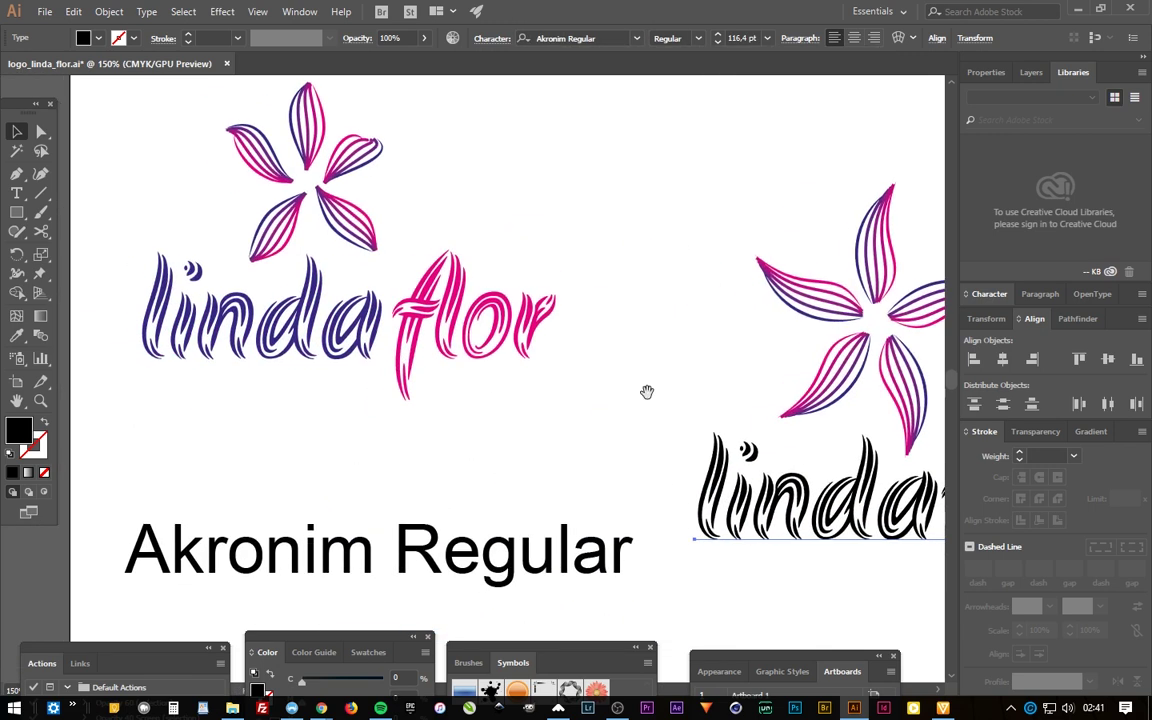
{"action": "left_click_drag", "start_coordinate": [545, 166], "coordinate": [226, 404]}
{"action": "left_click_drag", "start_coordinate": [605, 112], "coordinate": [146, 403]}
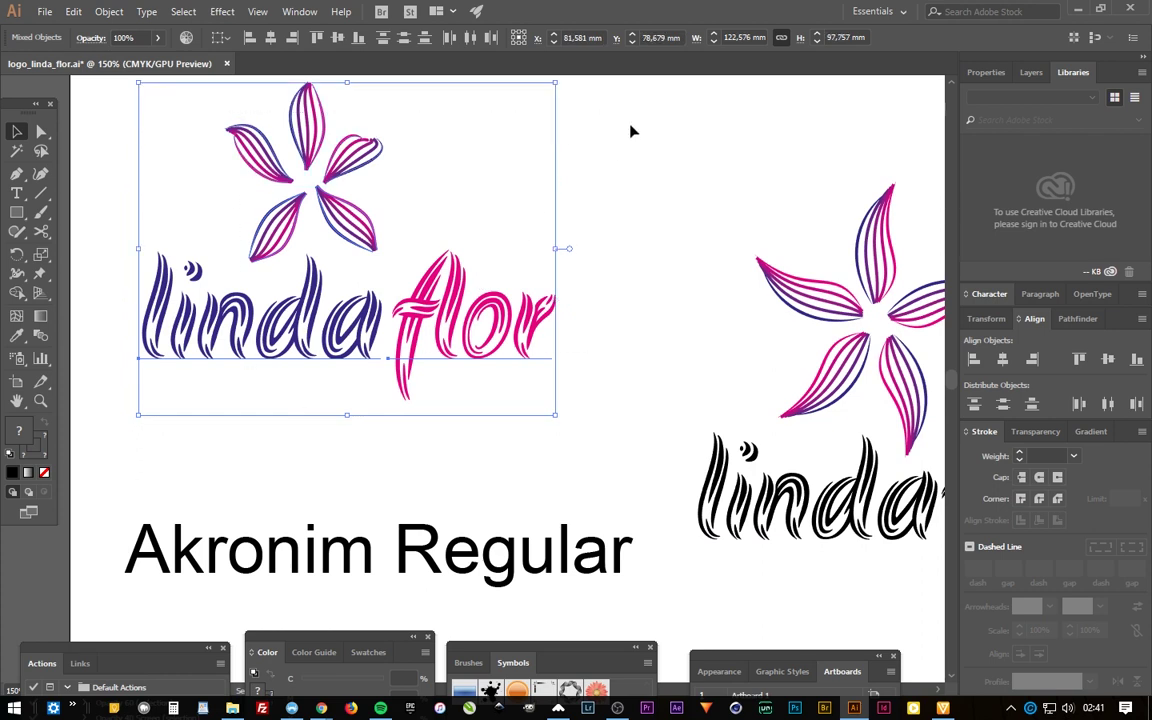
{"action": "left_click_drag", "start_coordinate": [477, 305], "coordinate": [440, 344]}
{"action": "left_click", "coordinate": [607, 293]}
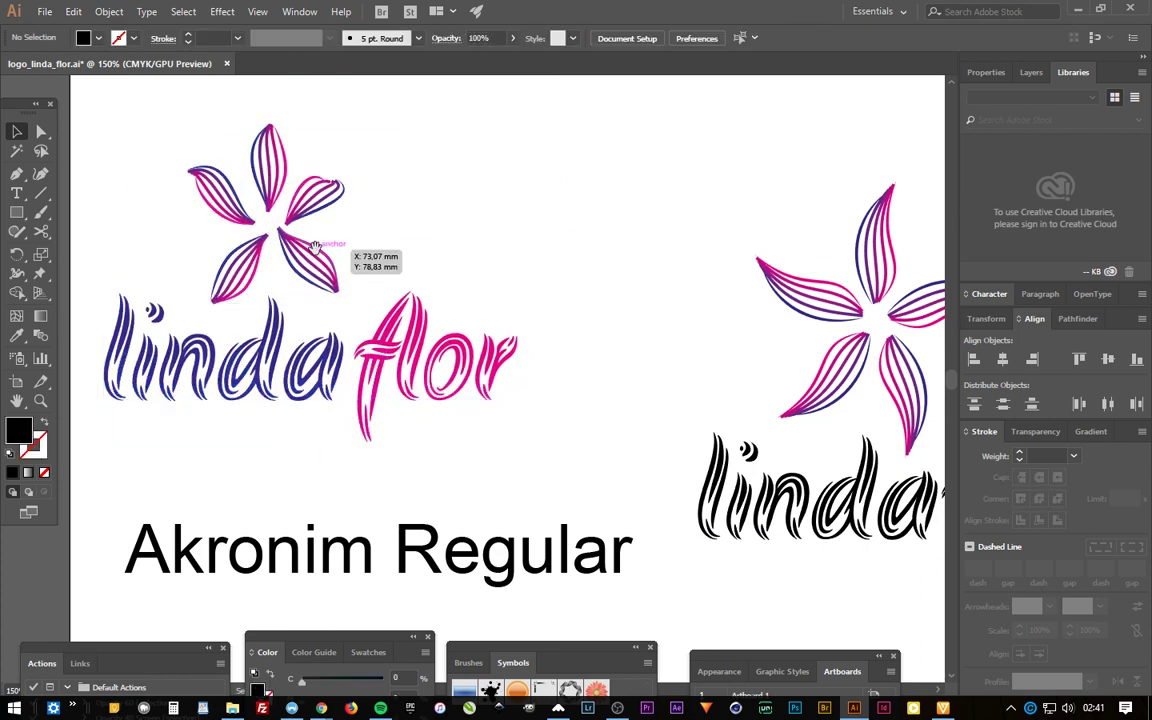
{"action": "left_click_drag", "start_coordinate": [399, 171], "coordinate": [517, 198]}
Select just the coloured logo's flower and shrink it to about 19,1 × 21,9 mm
{"action": "left_click", "coordinate": [338, 312]}
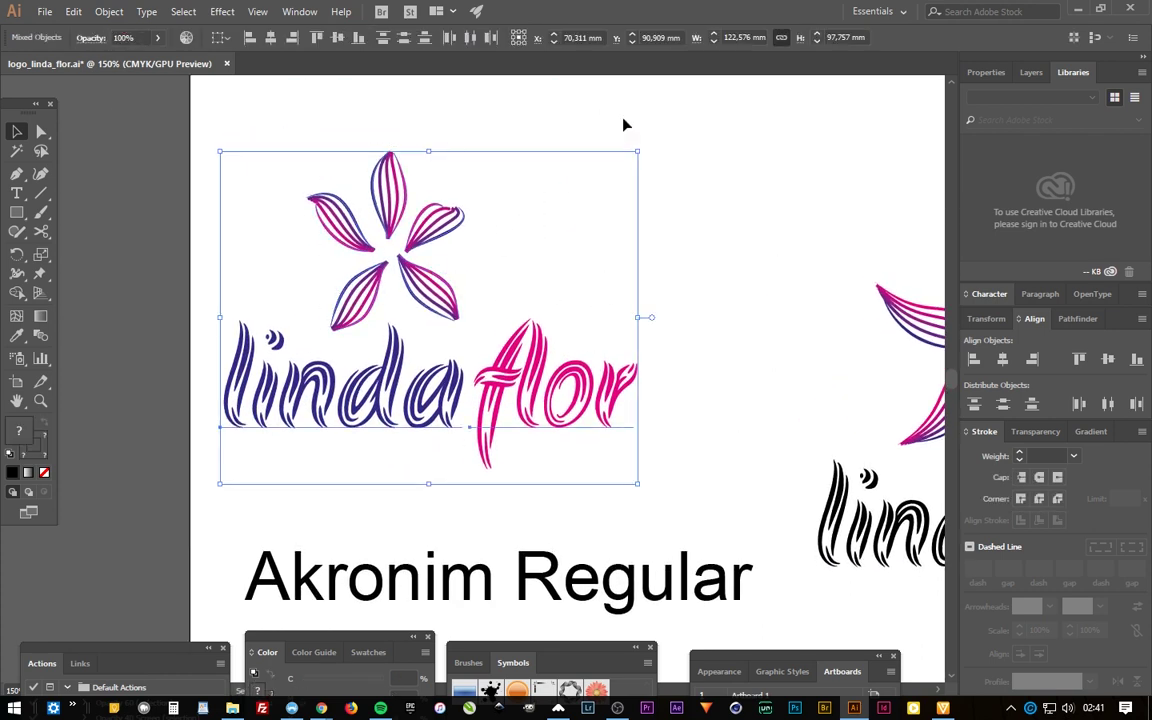
{"action": "left_click", "coordinate": [600, 130]}
{"action": "key", "text": "a"}
{"action": "key", "text": "v"}
{"action": "left_click_drag", "start_coordinate": [452, 145], "coordinate": [305, 265]}
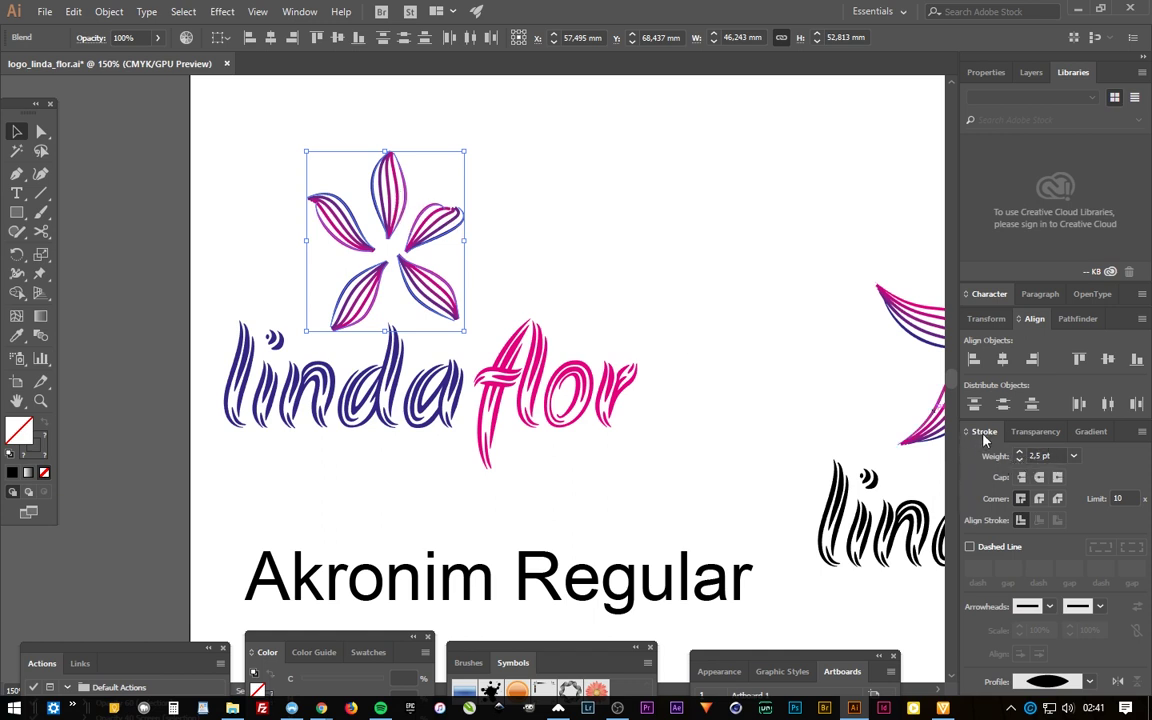
{"action": "left_click_drag", "start_coordinate": [466, 152], "coordinate": [308, 320]}
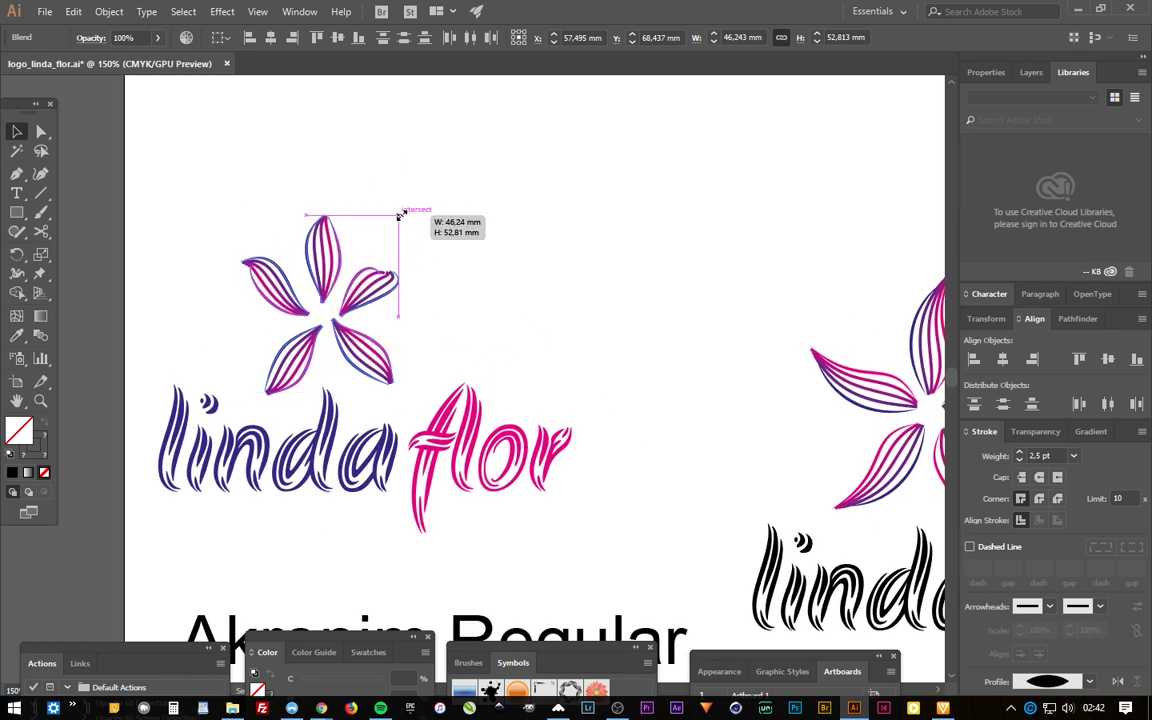
{"action": "left_click", "coordinate": [416, 319]}
{"action": "mouse_move", "coordinate": [416, 319]}
{"action": "left_mouse_down"}
{"action": "mouse_move", "coordinate": [497, 320]}
{"action": "mouse_move", "coordinate": [684, 270]}
{"action": "left_mouse_up"}
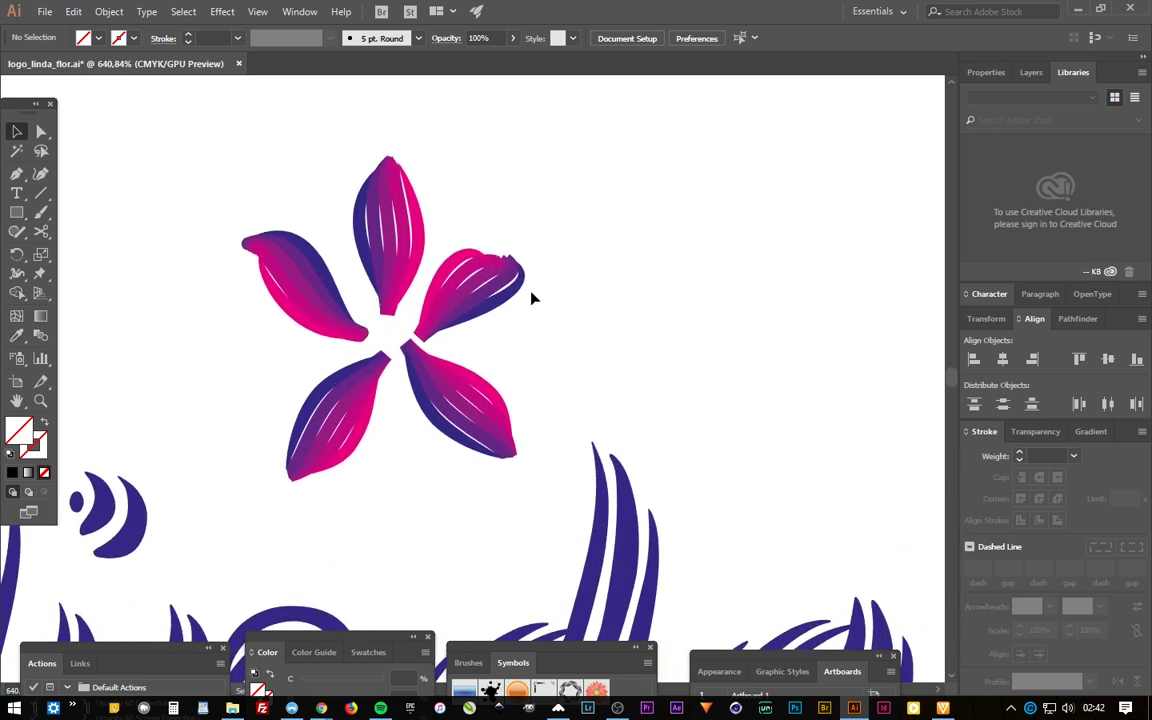
{"action": "left_click", "coordinate": [505, 285]}
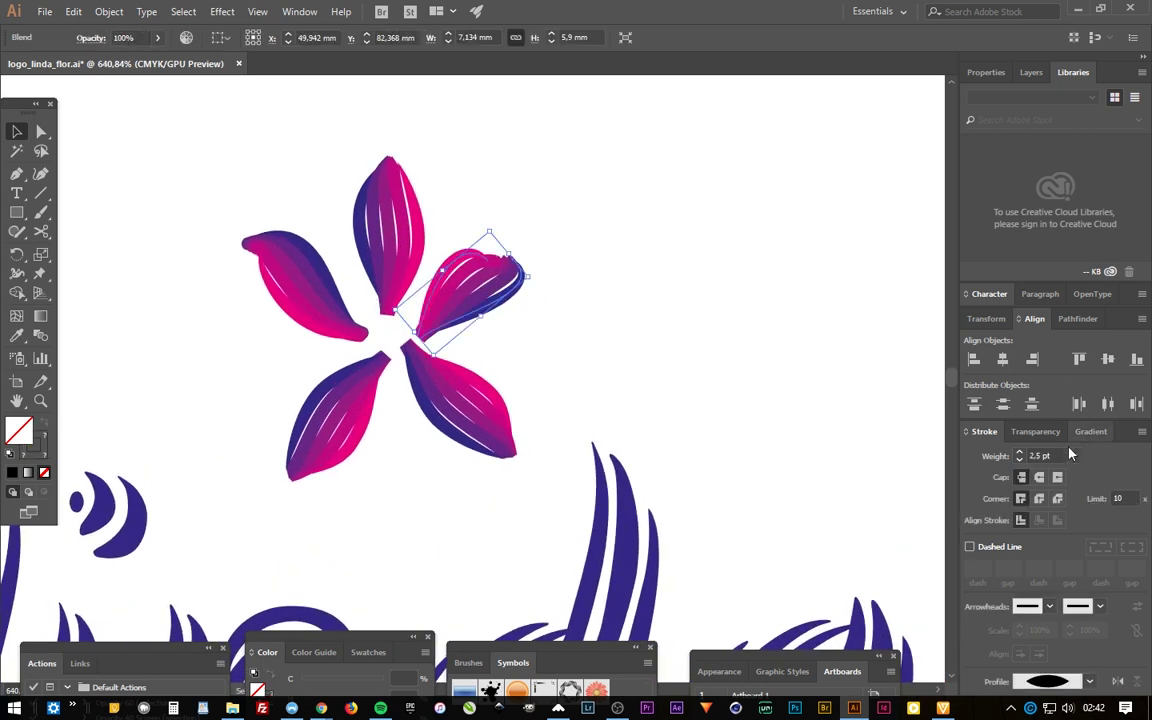
{"action": "left_click", "coordinate": [760, 410]}
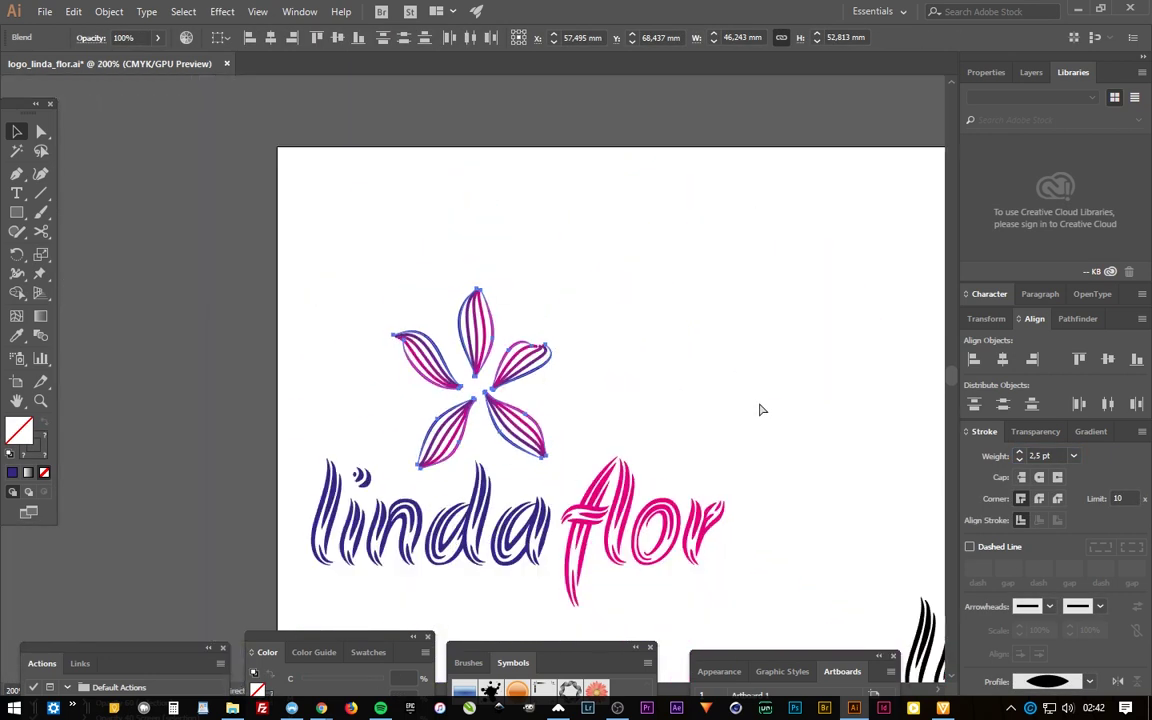
{"action": "left_click_drag", "start_coordinate": [779, 406], "coordinate": [538, 370]}
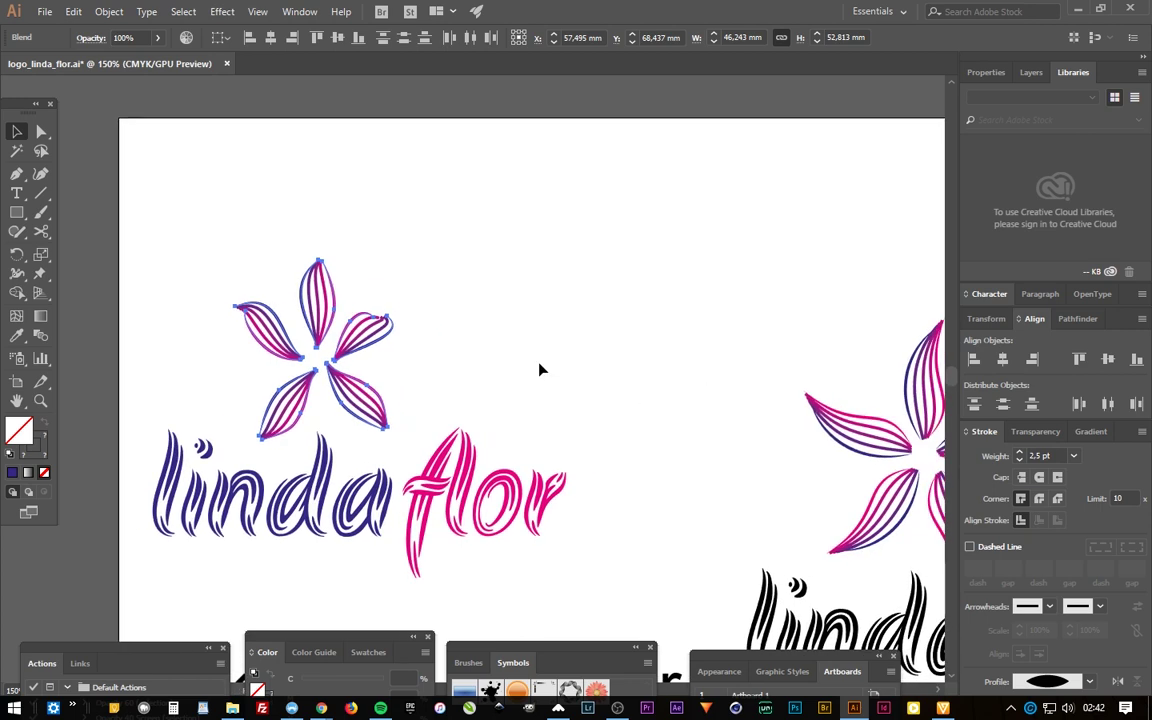
{"action": "left_click", "coordinate": [311, 305]}
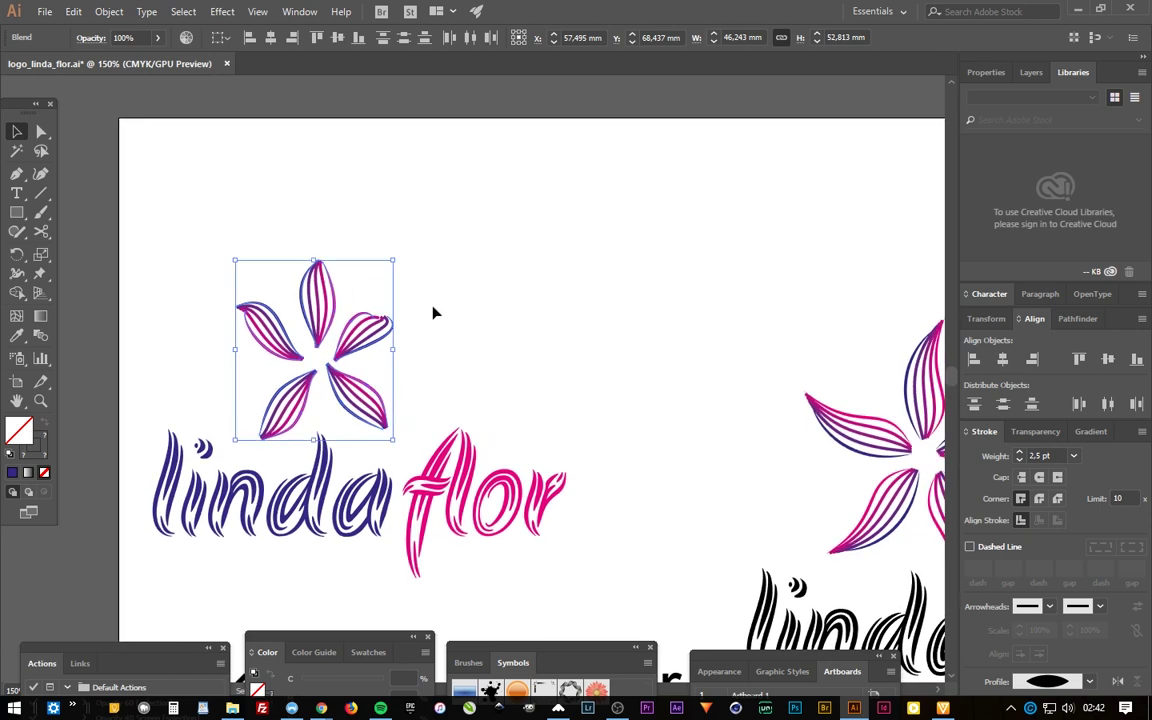
{"action": "mouse_move", "coordinate": [393, 258]}
{"action": "left_mouse_down"}
{"action": "mouse_move", "coordinate": [652, 373]}
{"action": "mouse_move", "coordinate": [837, 43]}
{"action": "left_mouse_up"}
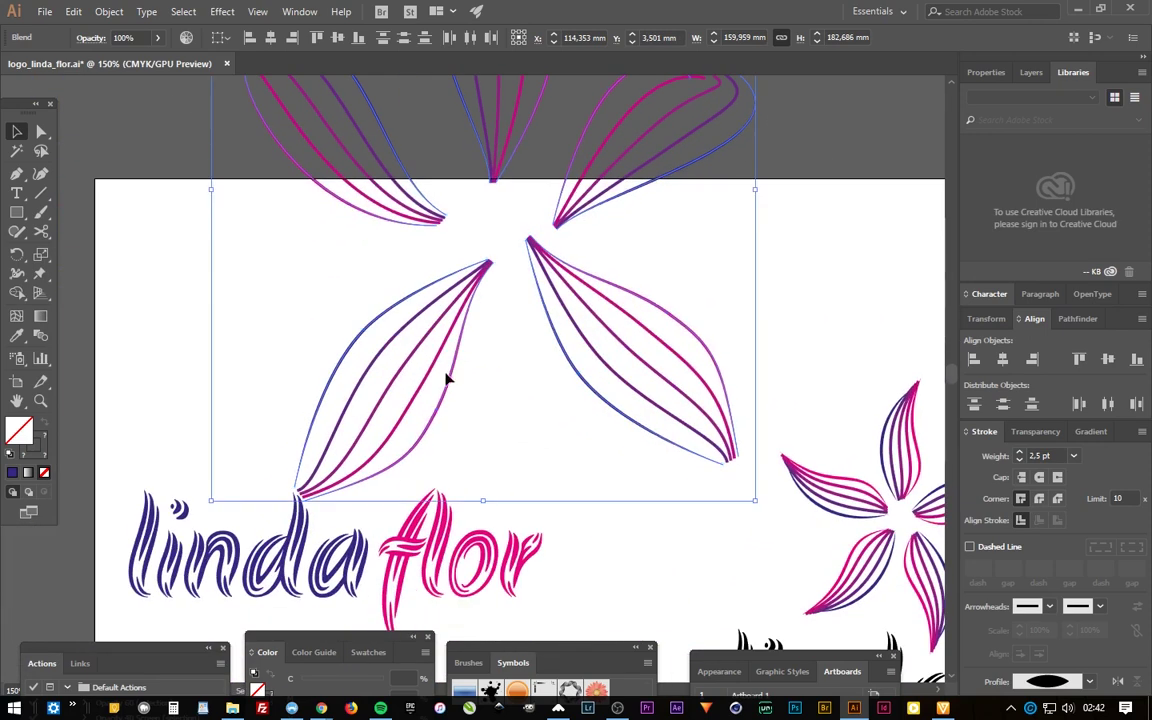
{"action": "left_click_drag", "start_coordinate": [652, 470], "coordinate": [652, 470]}
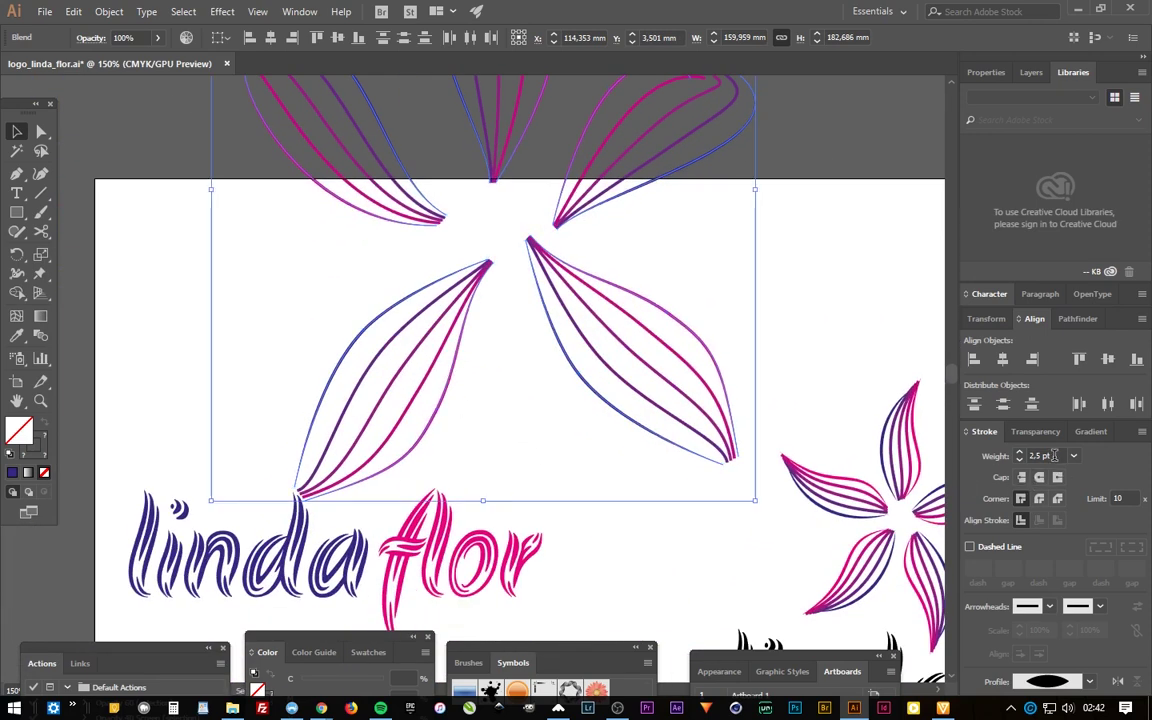
{"action": "left_click", "coordinate": [1040, 455]}
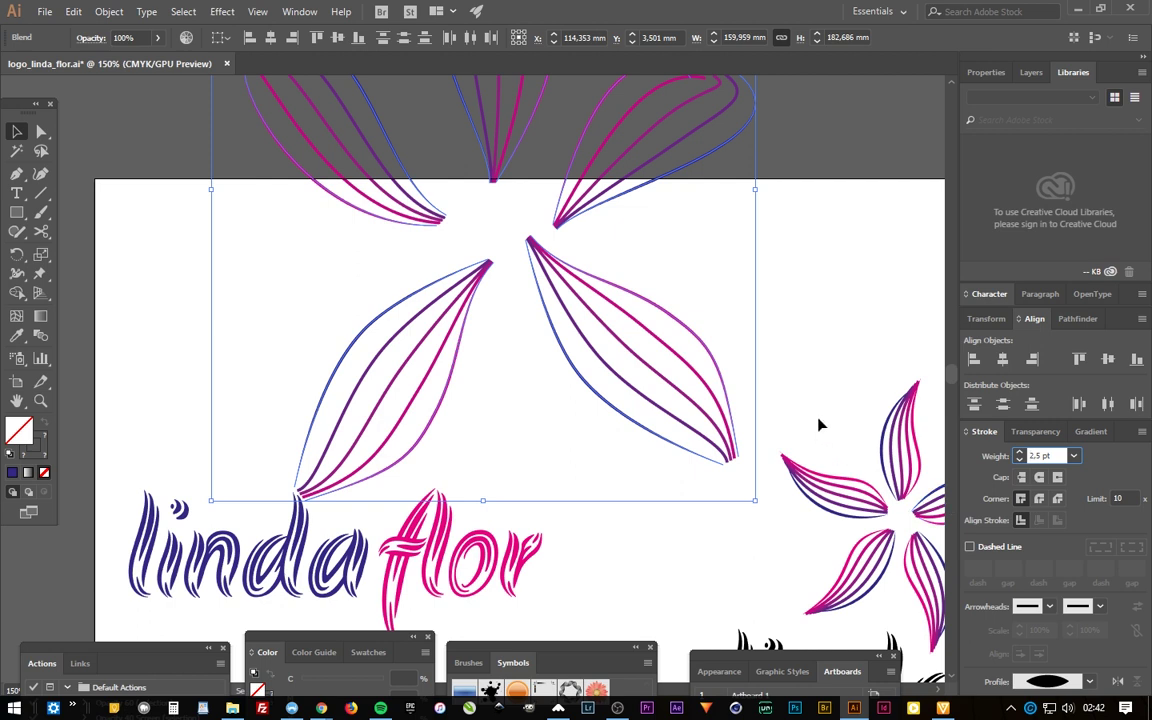
{"action": "type", "text": "1,5"}
{"action": "left_click", "coordinate": [794, 368]}
{"action": "left_click", "coordinate": [17, 131]}
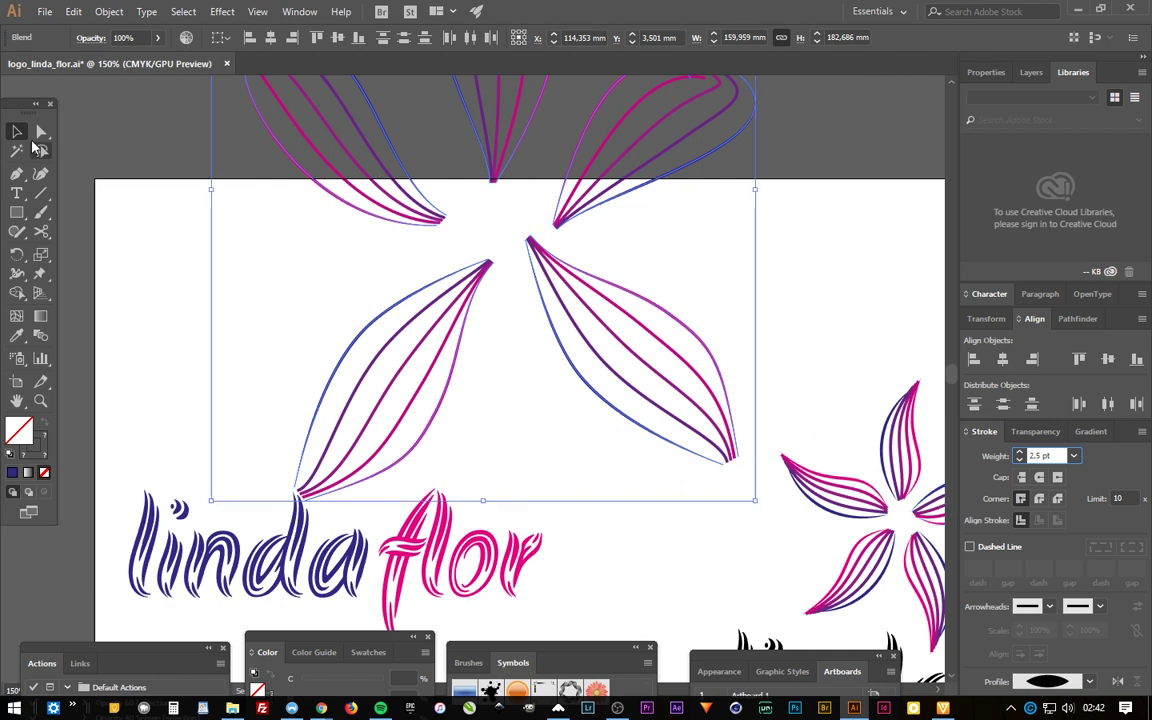
{"action": "key", "text": "ctrl+z"}
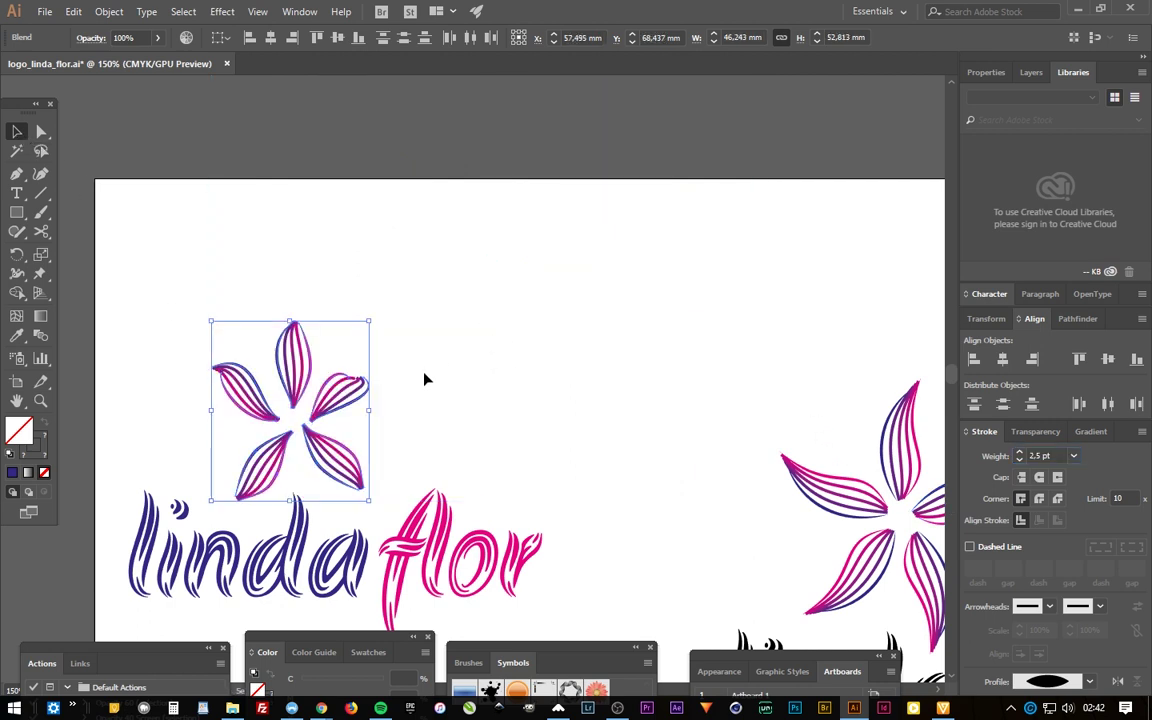
{"action": "left_click", "coordinate": [73, 11]}
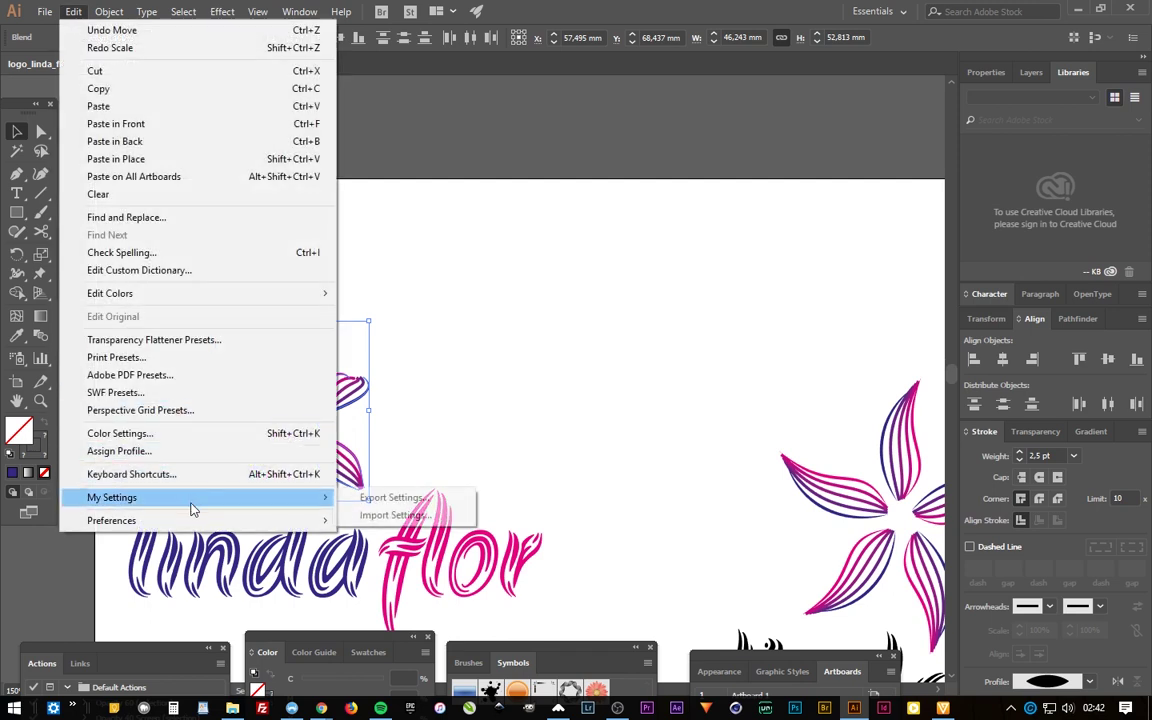
{"action": "mouse_move", "coordinate": [180, 520]}
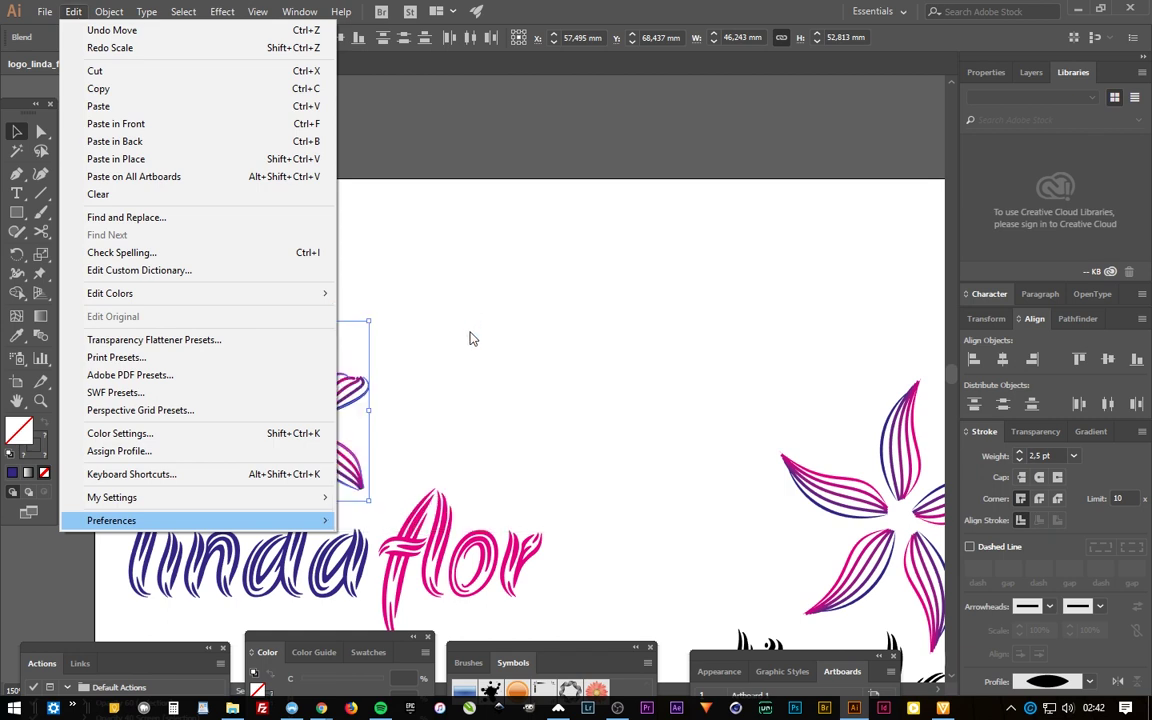
{"action": "left_click", "coordinate": [474, 389]}
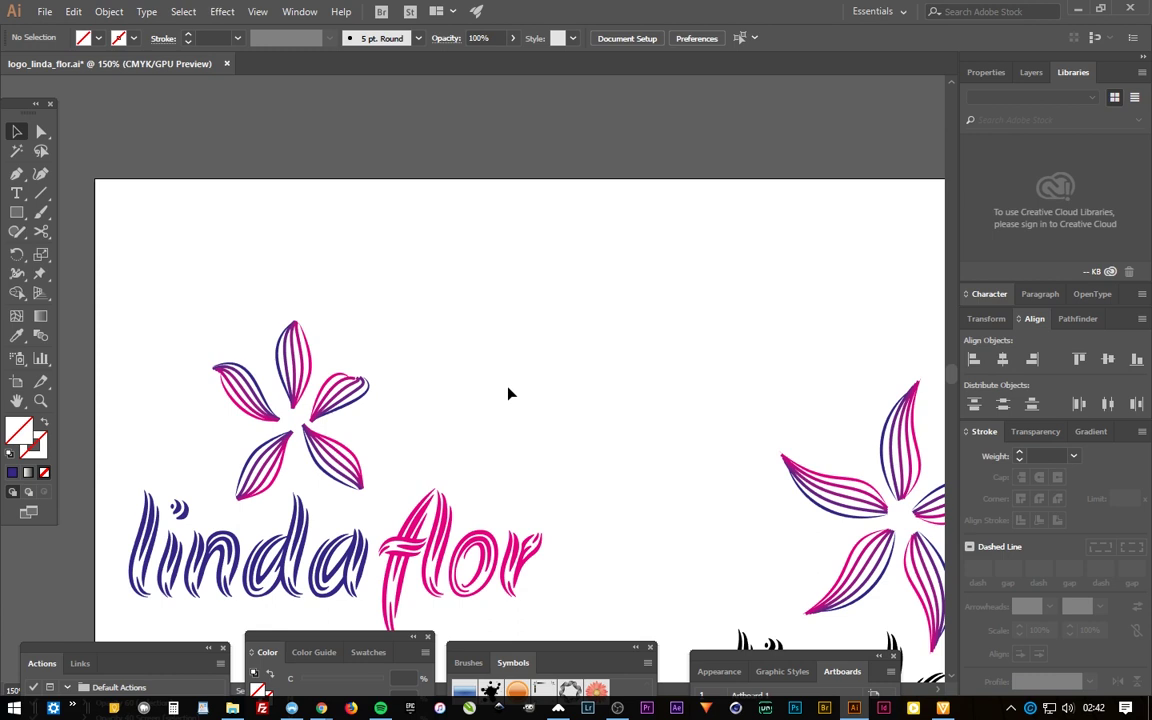
Nudge the second variant's flower and black lindaflor wordmark slightly to the right
{"action": "mouse_move", "coordinate": [553, 437]}
{"action": "left_mouse_down"}
{"action": "mouse_move", "coordinate": [420, 343]}
{"action": "mouse_move", "coordinate": [225, 240]}
{"action": "left_mouse_up"}
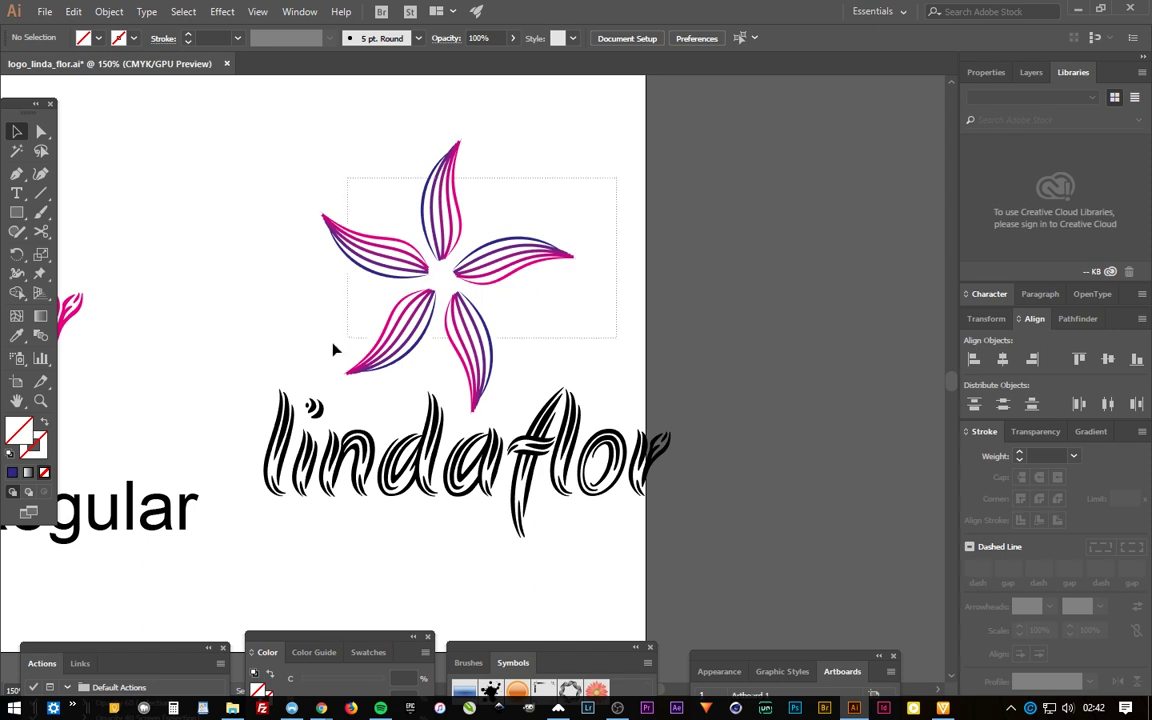
{"action": "left_click", "coordinate": [390, 332]}
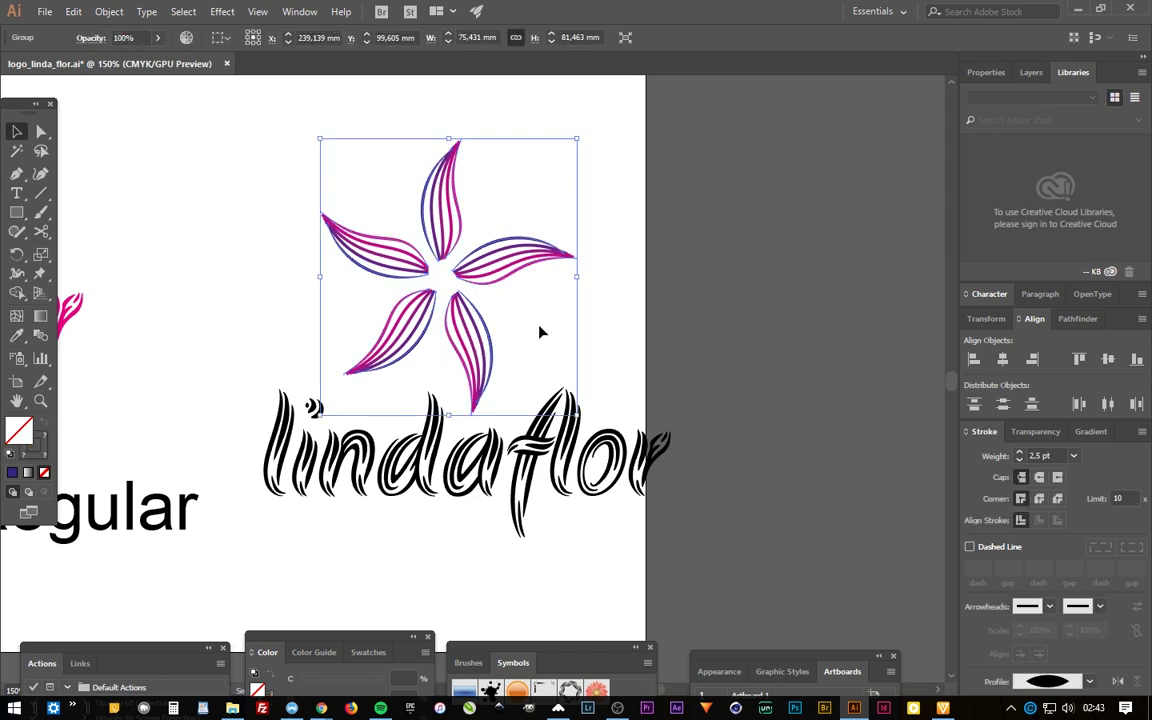
{"action": "left_click_drag", "start_coordinate": [498, 283], "coordinate": [511, 286]}
{"action": "left_click", "coordinate": [630, 357]}
{"action": "left_click_drag", "start_coordinate": [588, 479], "coordinate": [604, 484]}
{"action": "left_click", "coordinate": [703, 243]}
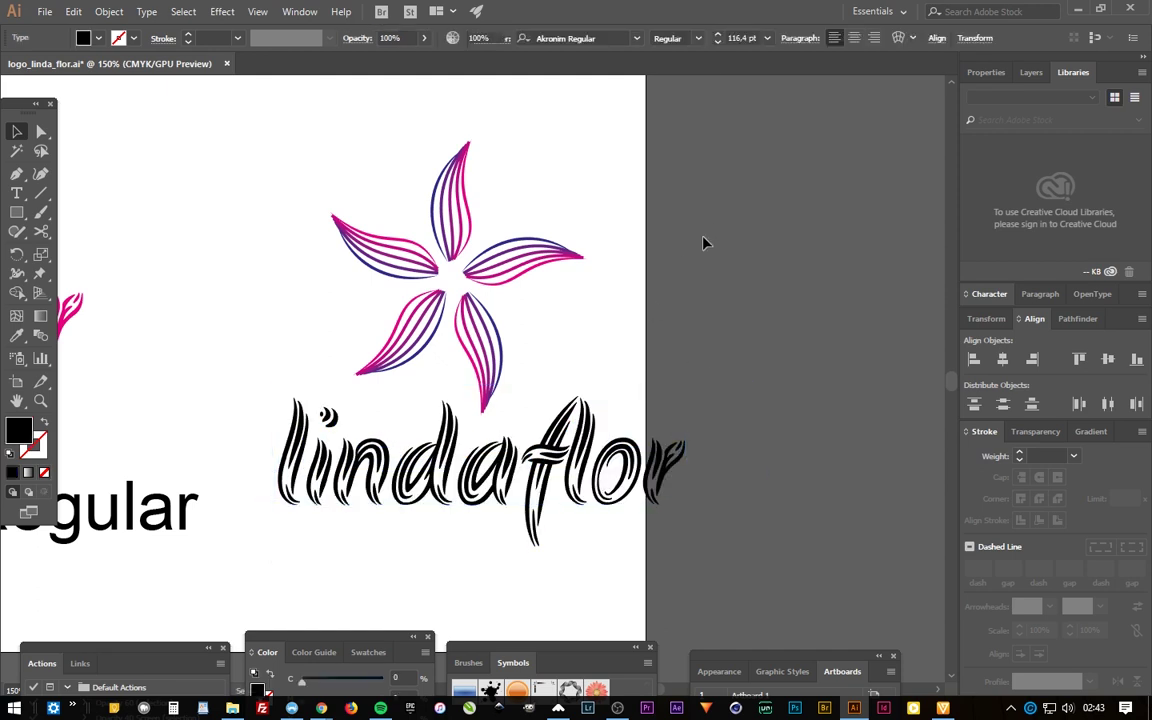
Move the coloured logo onto the pasteboard and shift the black-lettered logo up and left
{"action": "scroll", "coordinate": [686, 331], "scroll_direction": "left", "scroll_amount": 5}
{"action": "scroll", "coordinate": [583, 188], "scroll_direction": "left", "scroll_amount": 3}
{"action": "scroll", "coordinate": [643, 197], "scroll_direction": "left", "scroll_amount": 1}
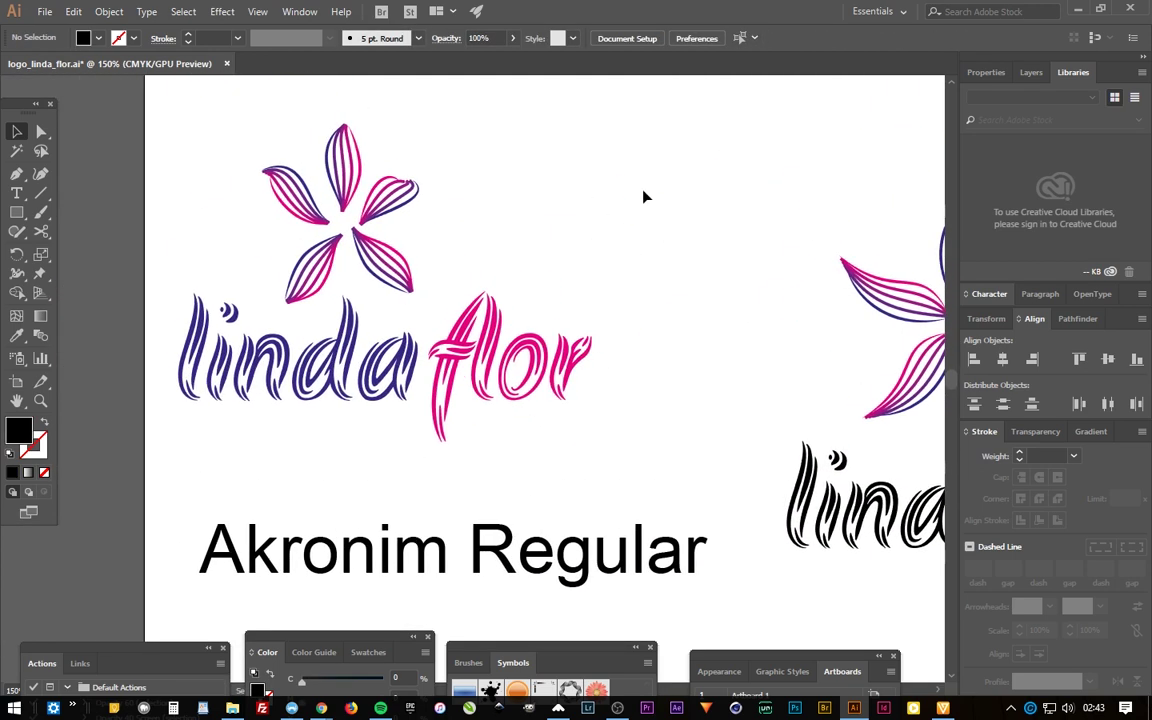
{"action": "left_click_drag", "start_coordinate": [643, 197], "coordinate": [221, 424]}
{"action": "scroll", "coordinate": [221, 424], "scroll_direction": "left", "scroll_amount": 5}
{"action": "mouse_move", "coordinate": [795, 370]}
{"action": "left_mouse_down"}
{"action": "mouse_move", "coordinate": [478, 450]}
{"action": "mouse_move", "coordinate": [291, 457]}
{"action": "left_mouse_up"}
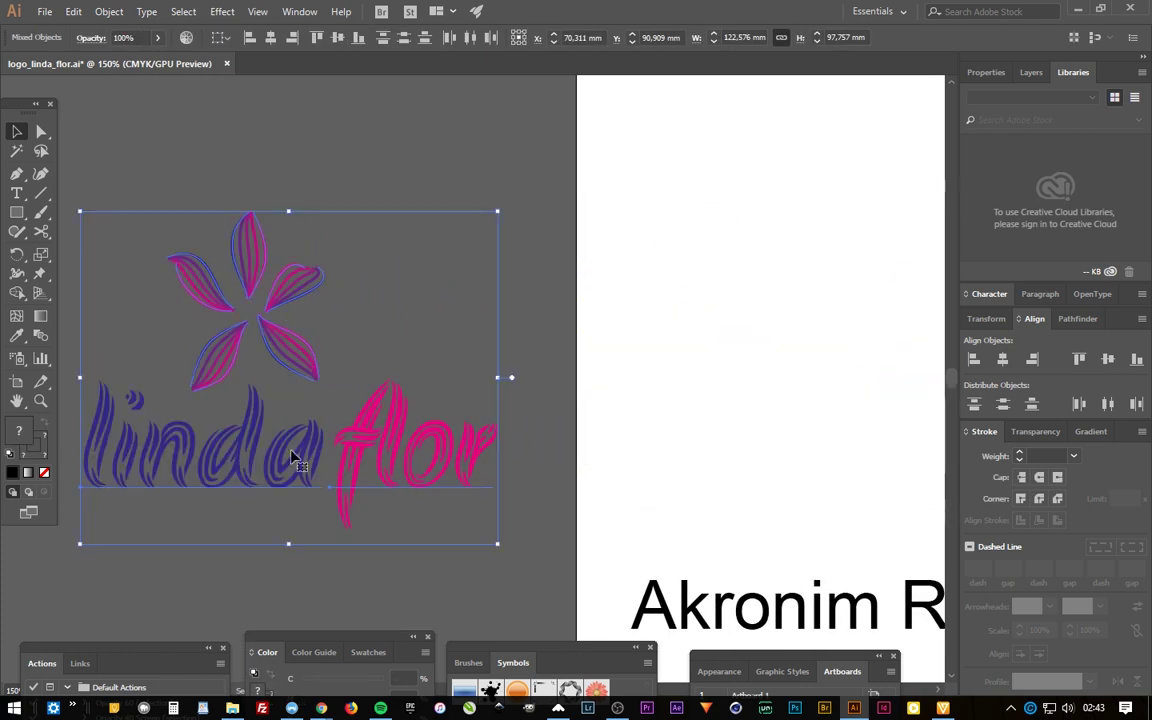
{"action": "mouse_move", "coordinate": [391, 270]}
{"action": "left_mouse_down"}
{"action": "mouse_move", "coordinate": [891, 575]}
{"action": "mouse_move", "coordinate": [491, 436]}
{"action": "left_mouse_up"}
{"action": "left_click", "coordinate": [697, 404]}
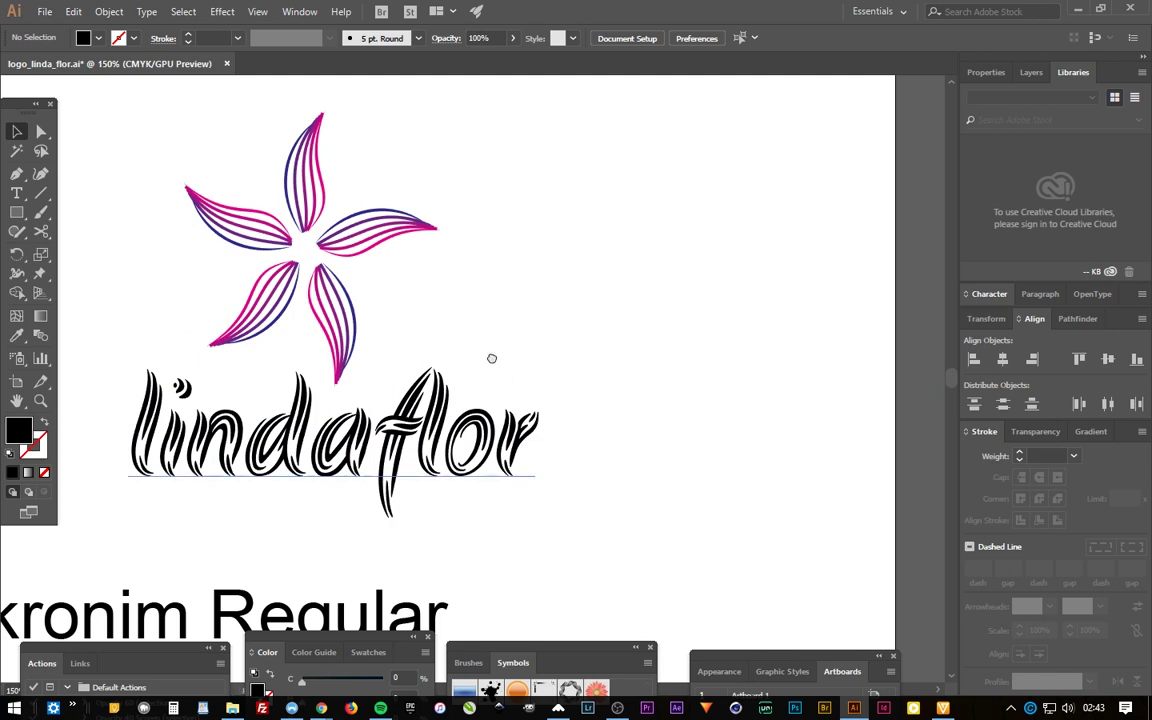
Fill the lindaflor wordmark with a dark grey swatch from the Swatches panel
{"action": "left_click_drag", "start_coordinate": [491, 358], "coordinate": [681, 368]}
{"action": "key", "text": "t"}
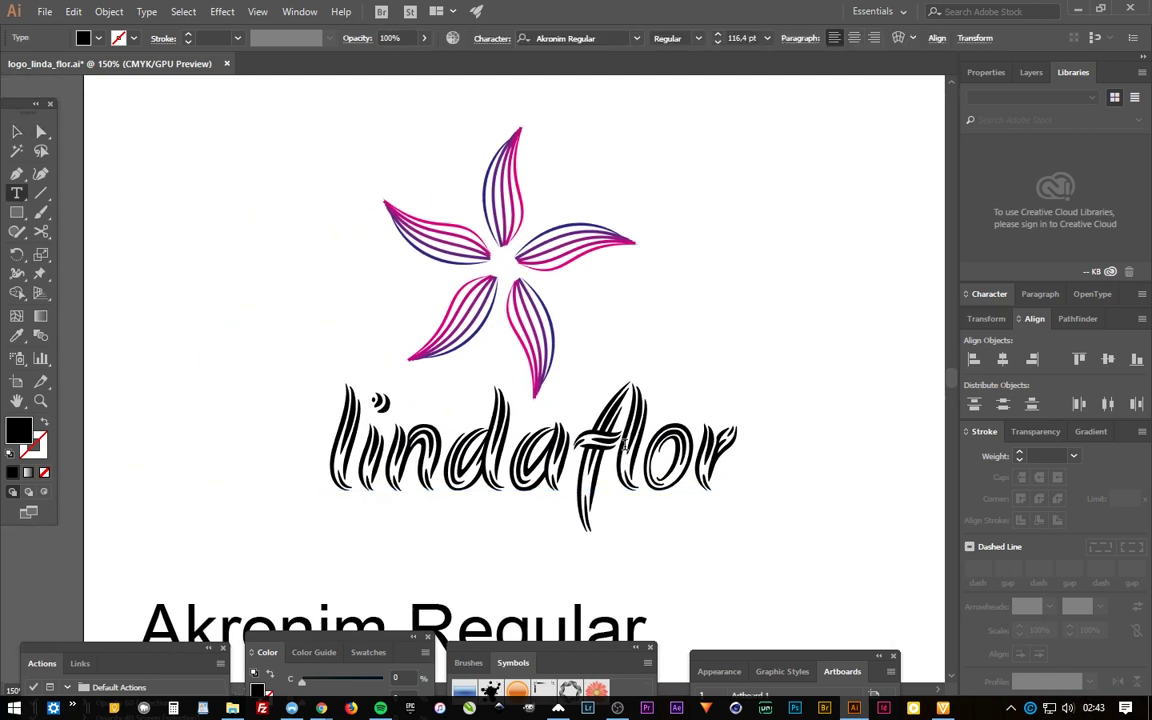
{"action": "key", "text": "v"}
{"action": "left_click", "coordinate": [728, 465]}
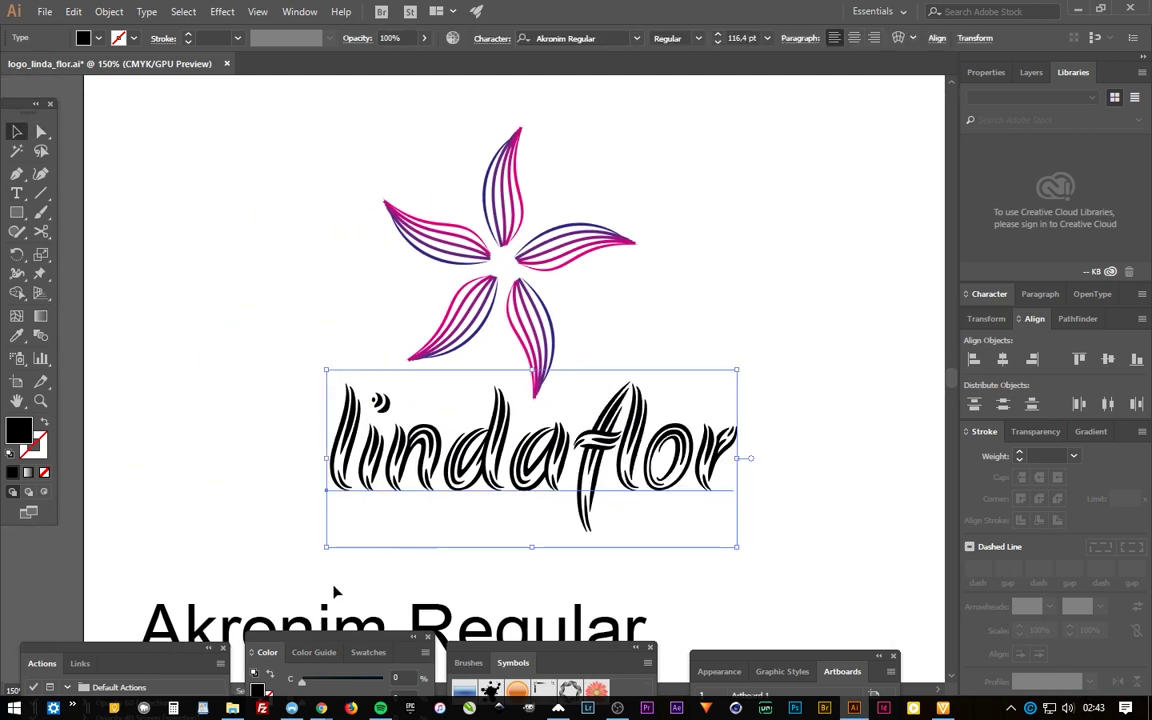
{"action": "left_click_drag", "start_coordinate": [335, 641], "coordinate": [190, 175]}
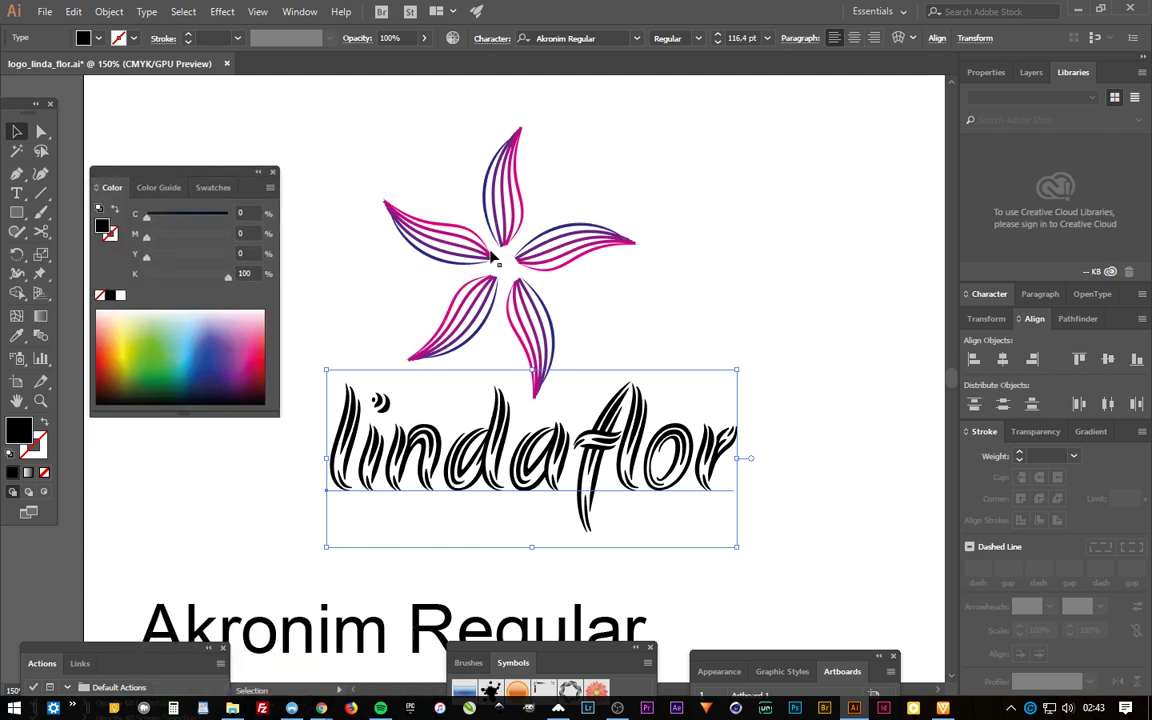
{"action": "left_click", "coordinate": [207, 185]}
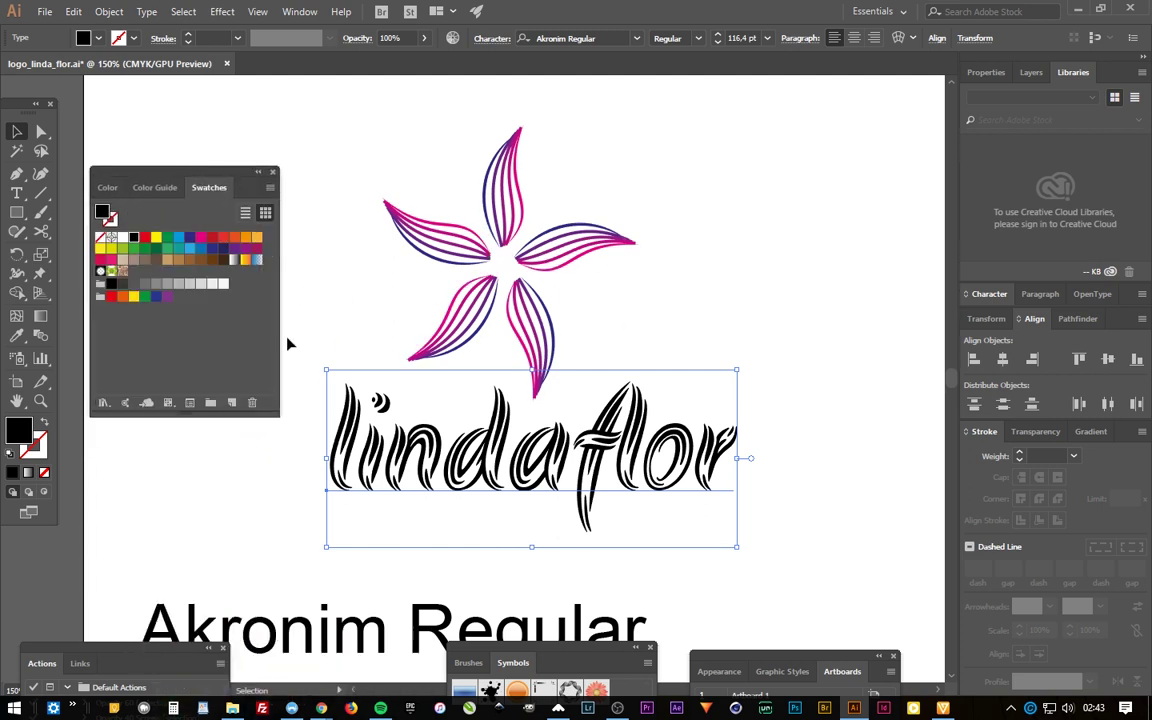
{"action": "left_click", "coordinate": [145, 284]}
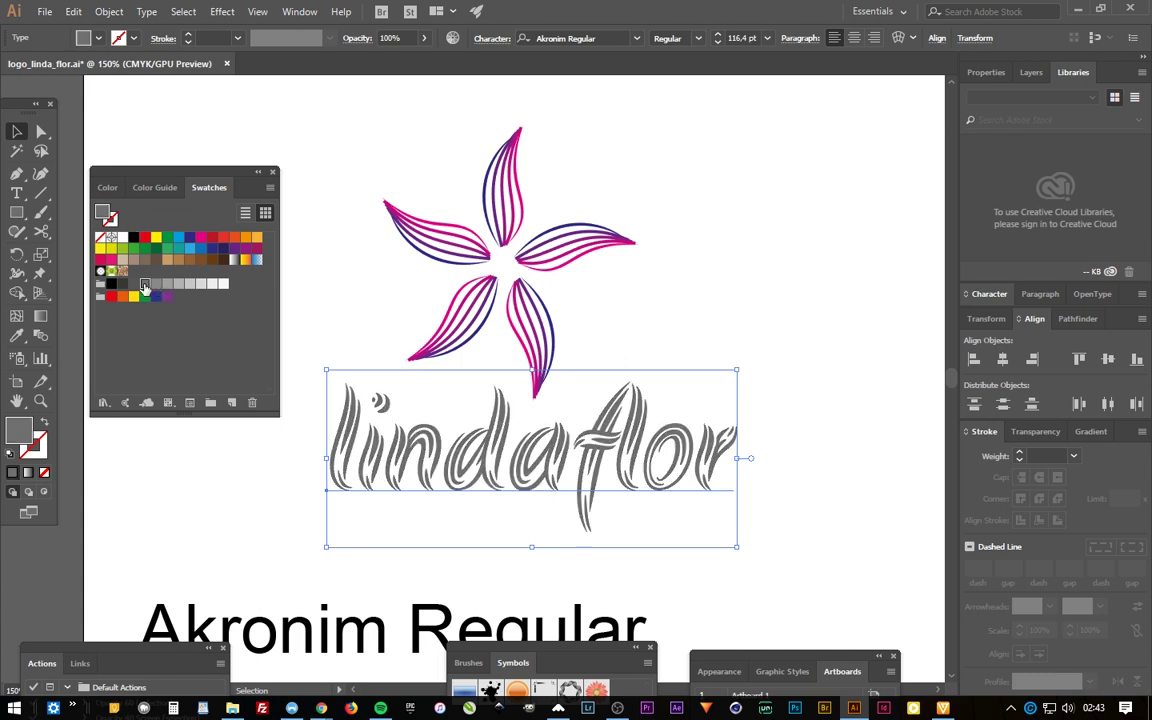
{"action": "left_click", "coordinate": [742, 327]}
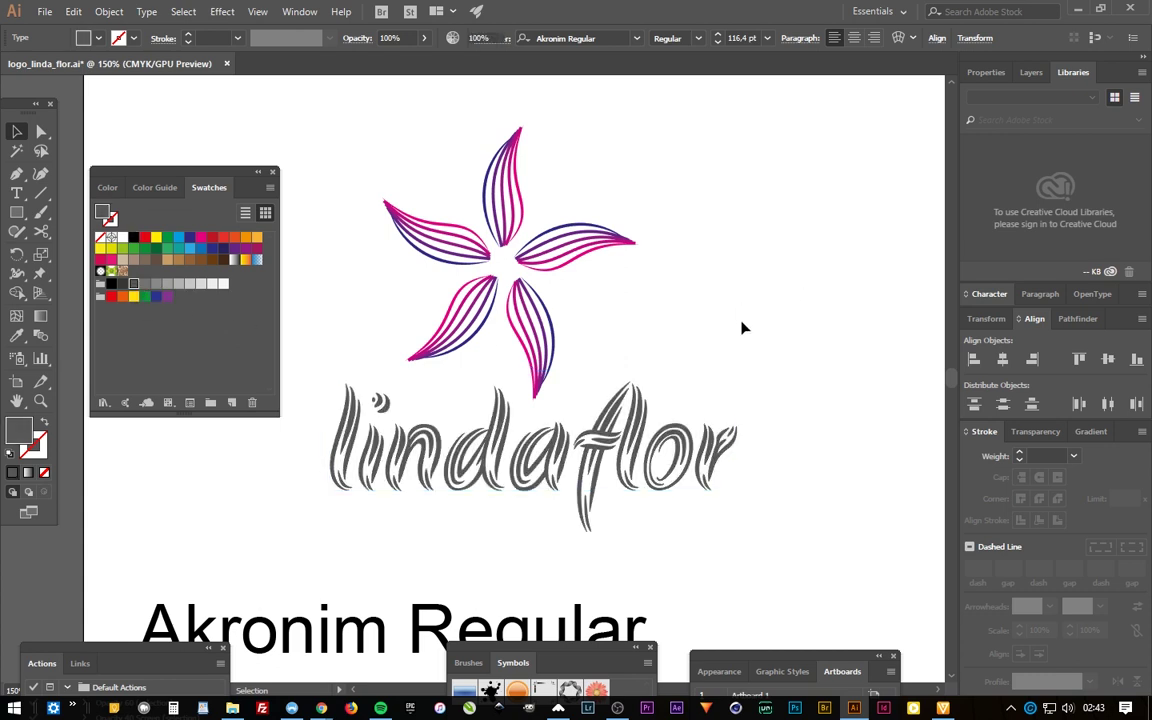
Zoom out and scroll to view the whole artboard with the grey-lettered logo
{"action": "scroll", "coordinate": [645, 370], "scroll_direction": "left", "scroll_amount": 2}
{"action": "scroll", "coordinate": [645, 370], "scroll_direction": "up", "scroll_amount": 1}
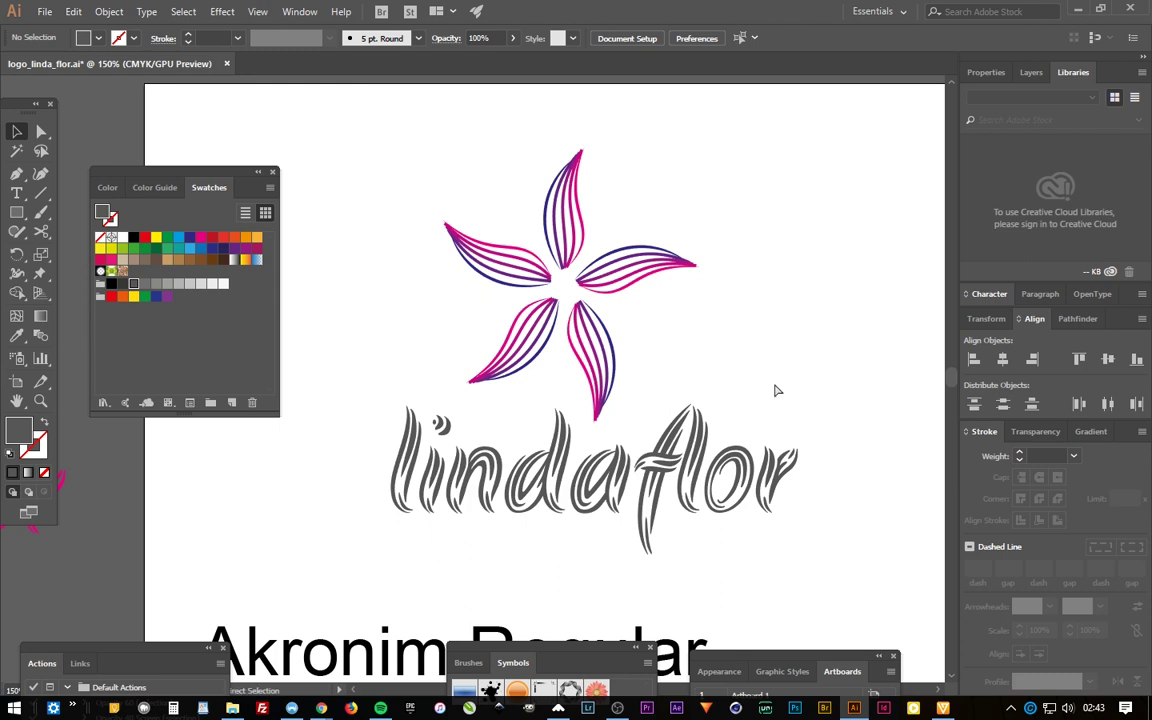
{"action": "key", "text": "ctrl+minus"}
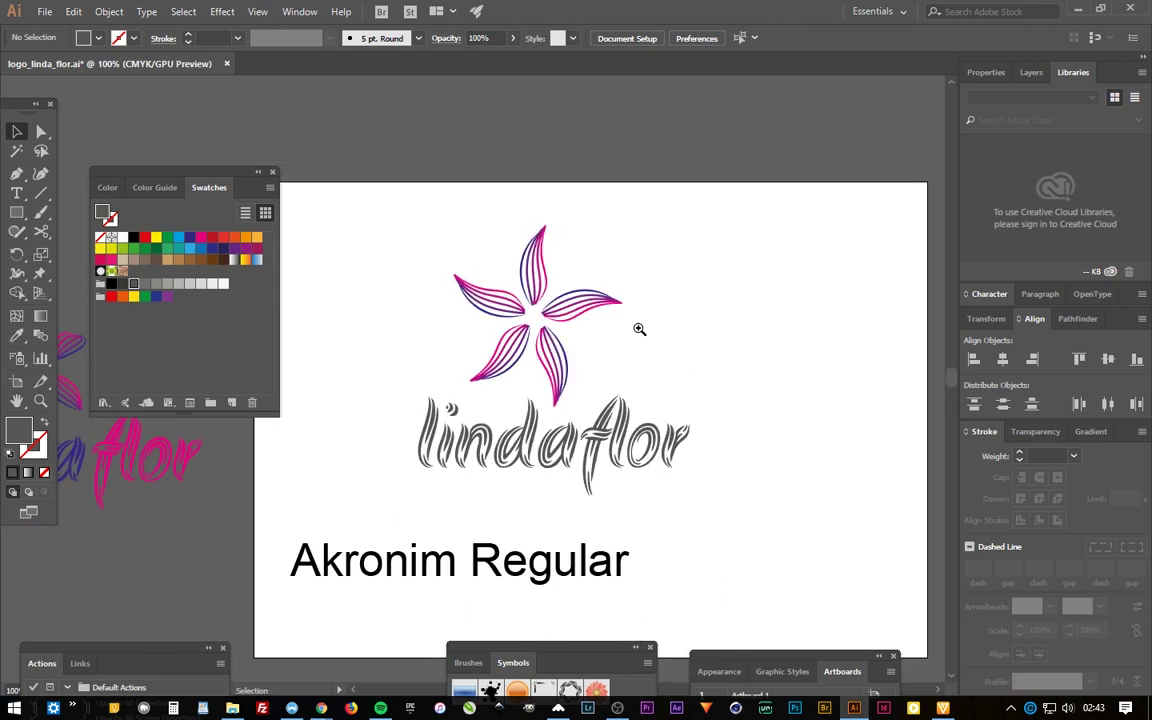
{"action": "scroll", "coordinate": [728, 314], "scroll_direction": "up", "scroll_amount": 2}
{"action": "scroll", "coordinate": [627, 342], "scroll_direction": "up", "scroll_amount": 2}
{"action": "scroll", "coordinate": [712, 360], "scroll_direction": "up", "scroll_amount": 2}
{"action": "scroll", "coordinate": [690, 350], "scroll_direction": "right", "scroll_amount": 1}
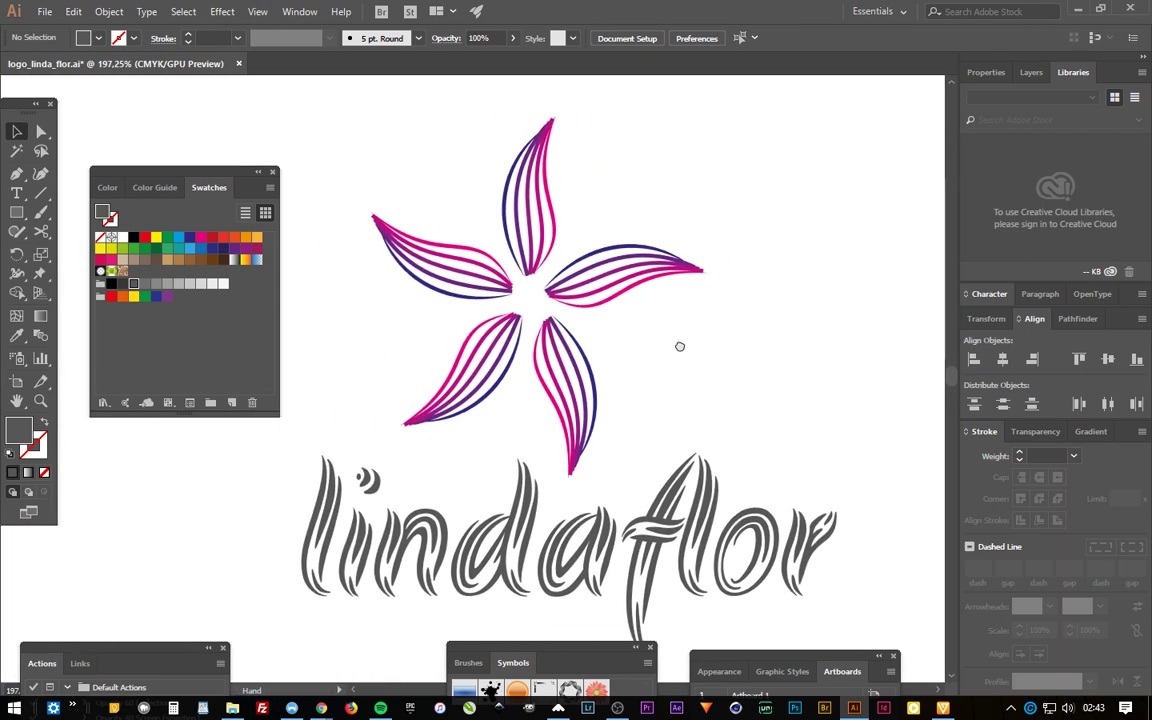
{"action": "scroll", "coordinate": [670, 352], "scroll_direction": "right", "scroll_amount": 2}
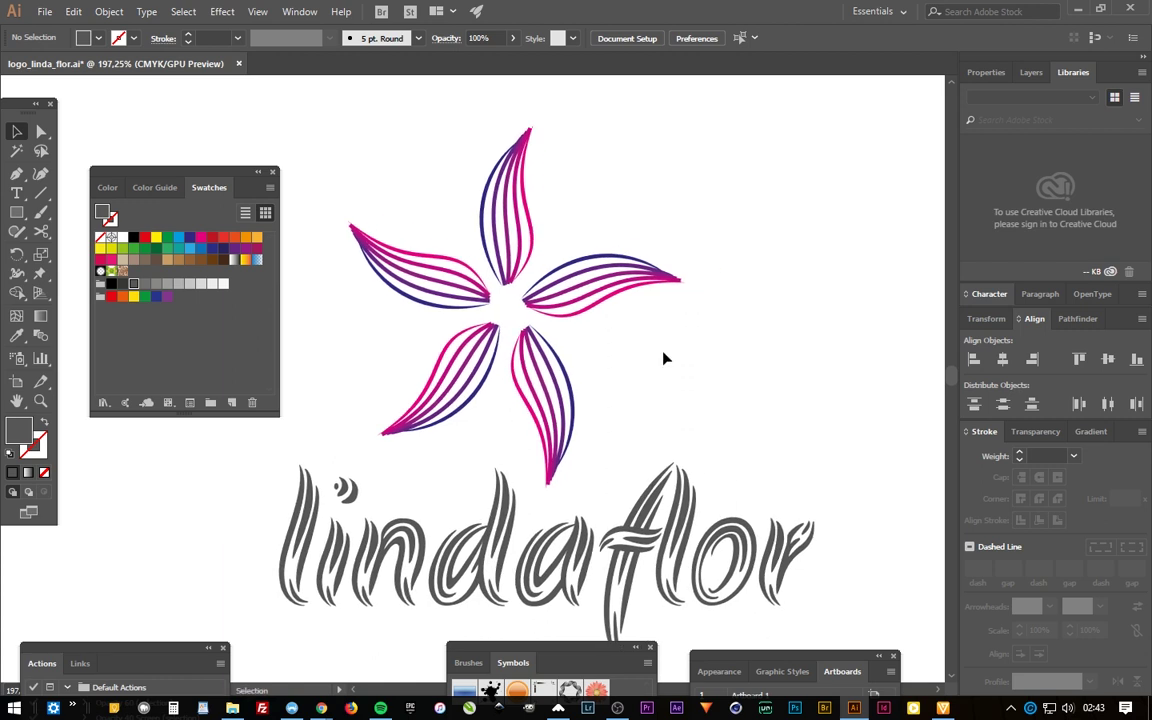